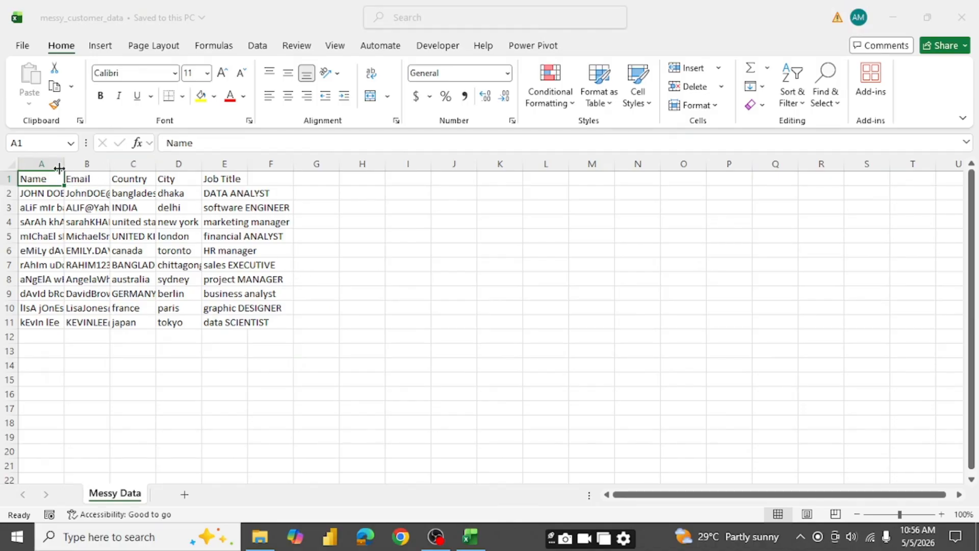
AutoFit the width of every column in the Messy Data sheet to its contents
{"action": "left_click", "coordinate": [10, 163]}
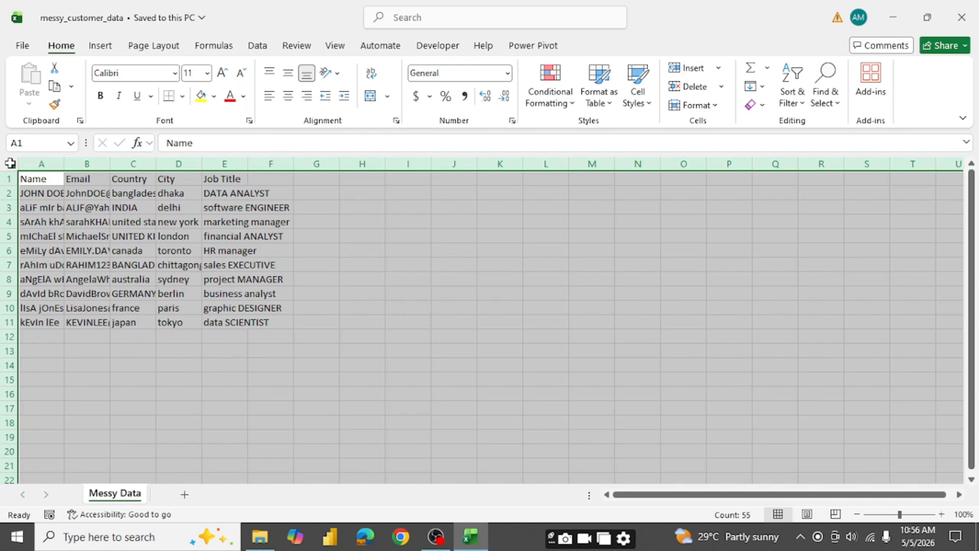
{"action": "double_click", "coordinate": [64, 165]}
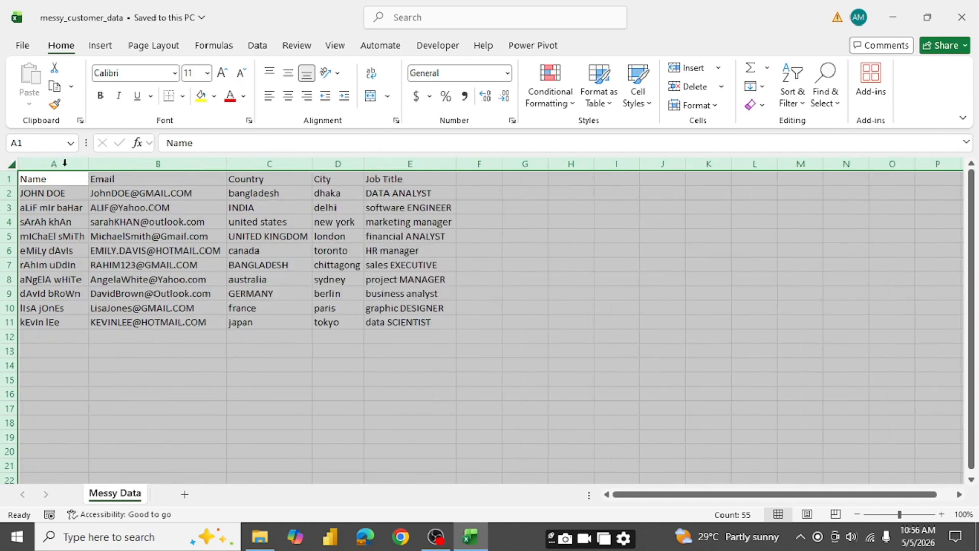
{"action": "left_click", "coordinate": [278, 367]}
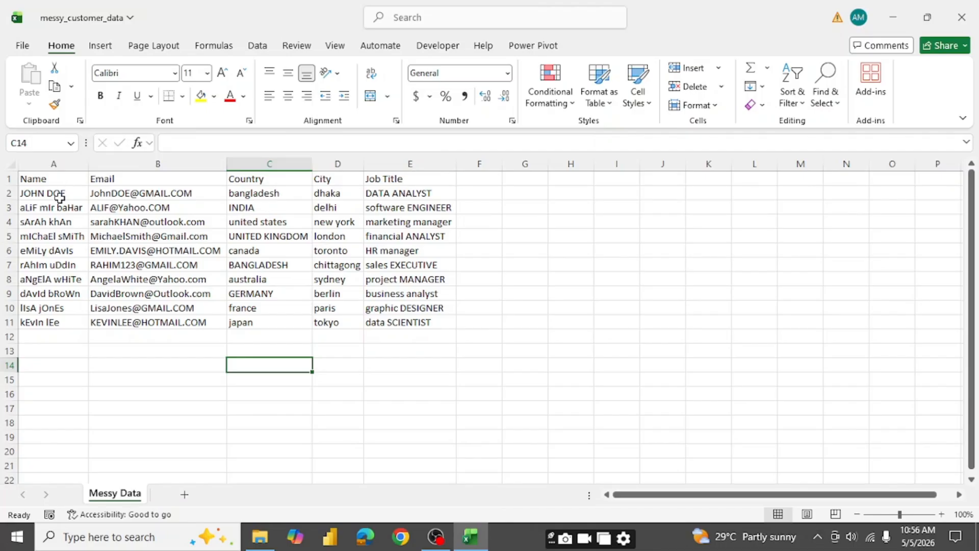
Examine how the entries in the Name column are capitalized, from A2 down to A11
{"action": "left_click", "coordinate": [82, 193]}
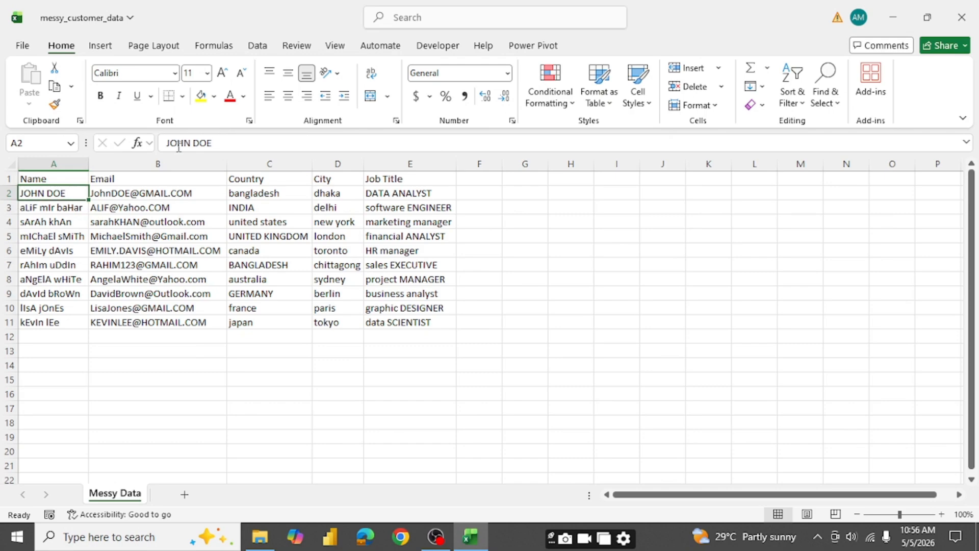
{"action": "left_click", "coordinate": [48, 208]}
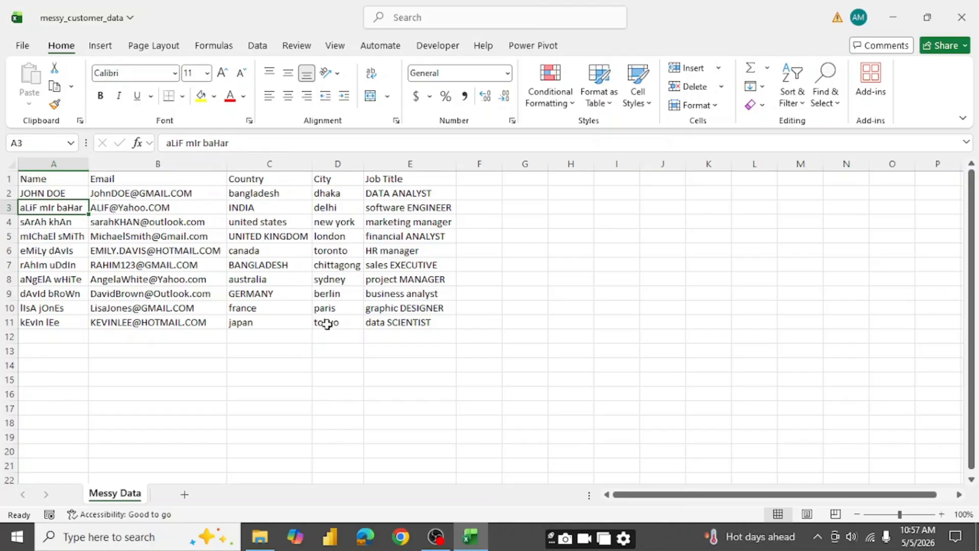
{"action": "left_click", "coordinate": [60, 220]}
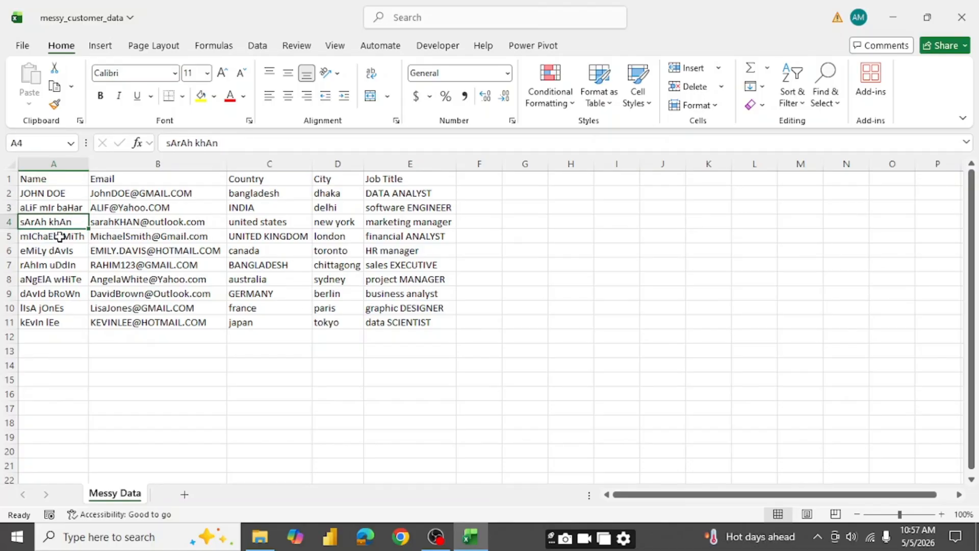
{"action": "left_click", "coordinate": [58, 237]}
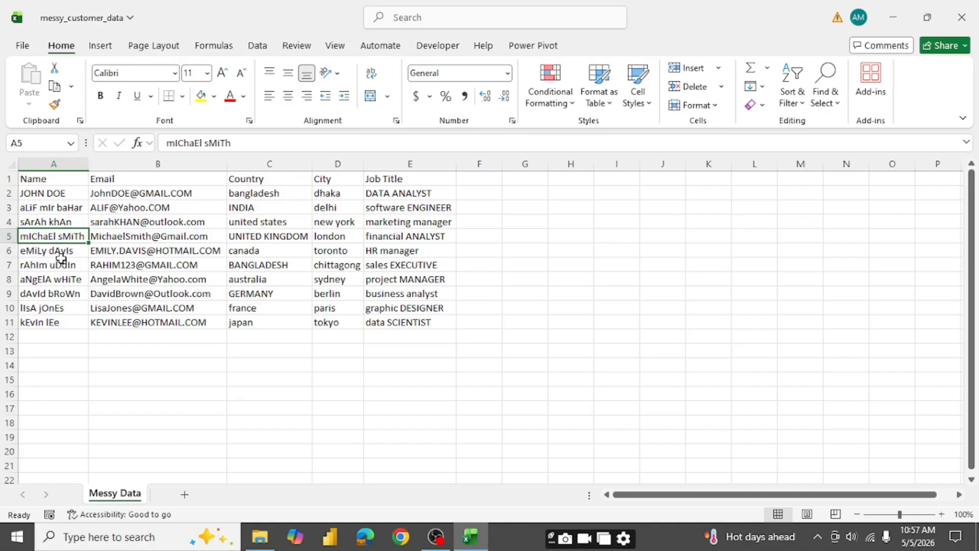
{"action": "left_click", "coordinate": [51, 253]}
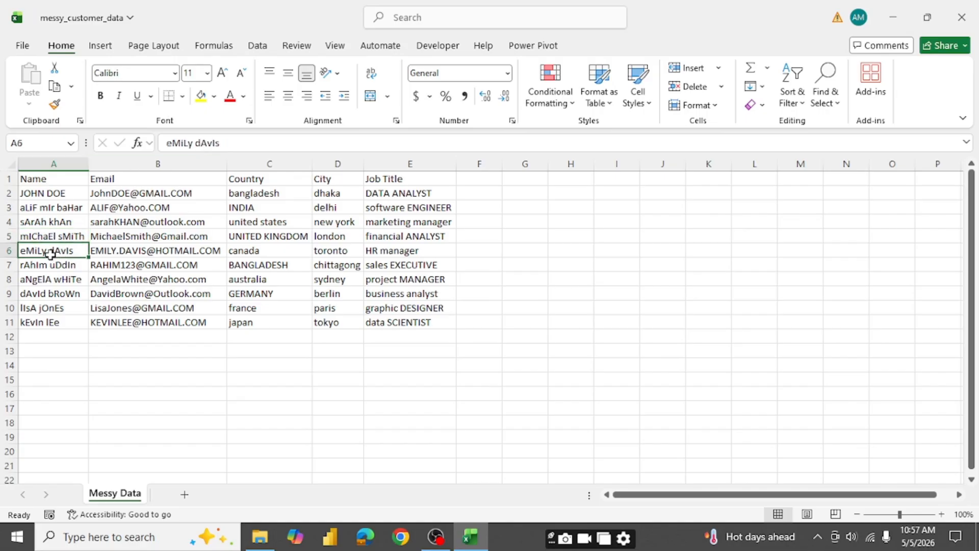
{"action": "left_click_drag", "start_coordinate": [51, 253], "coordinate": [48, 280]}
{"action": "left_click", "coordinate": [53, 321]}
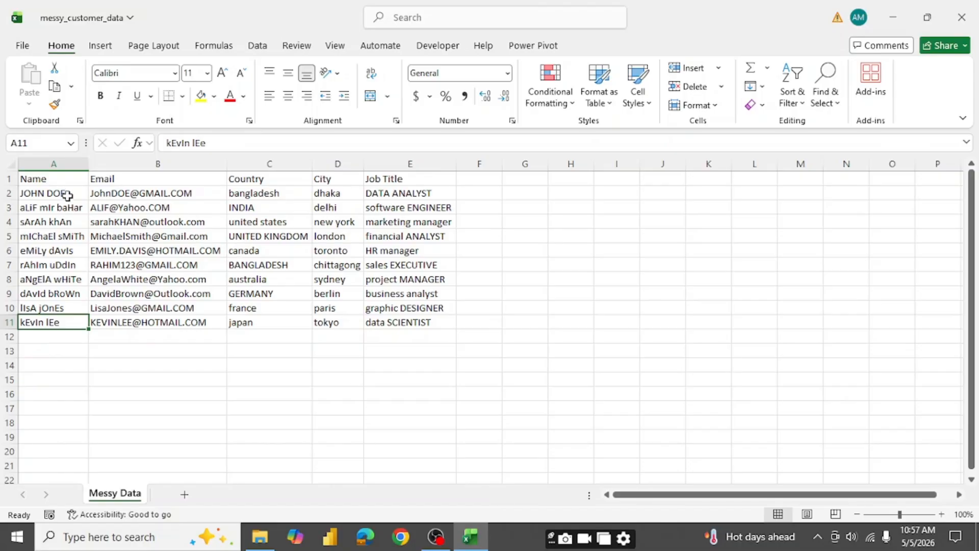
Insert a blank column before the Email column and enter the header "Name" in B1
{"action": "left_click", "coordinate": [115, 158]}
{"action": "right_click", "coordinate": [116, 164]}
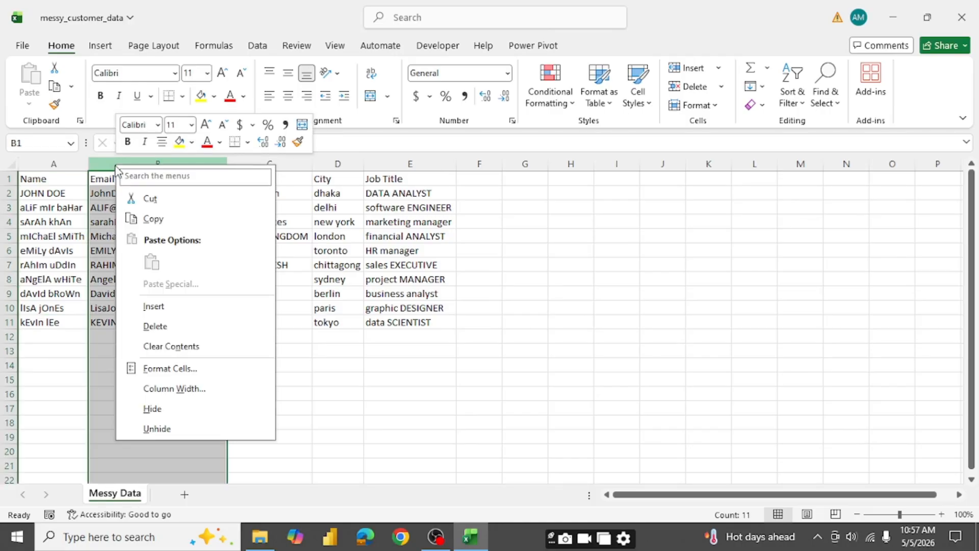
{"action": "left_click", "coordinate": [153, 307]}
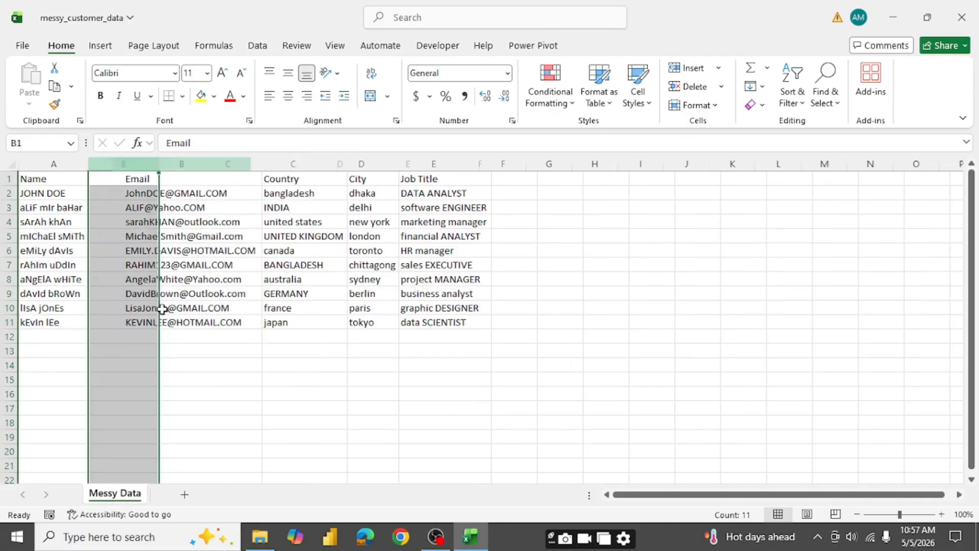
{"action": "left_click", "coordinate": [115, 181]}
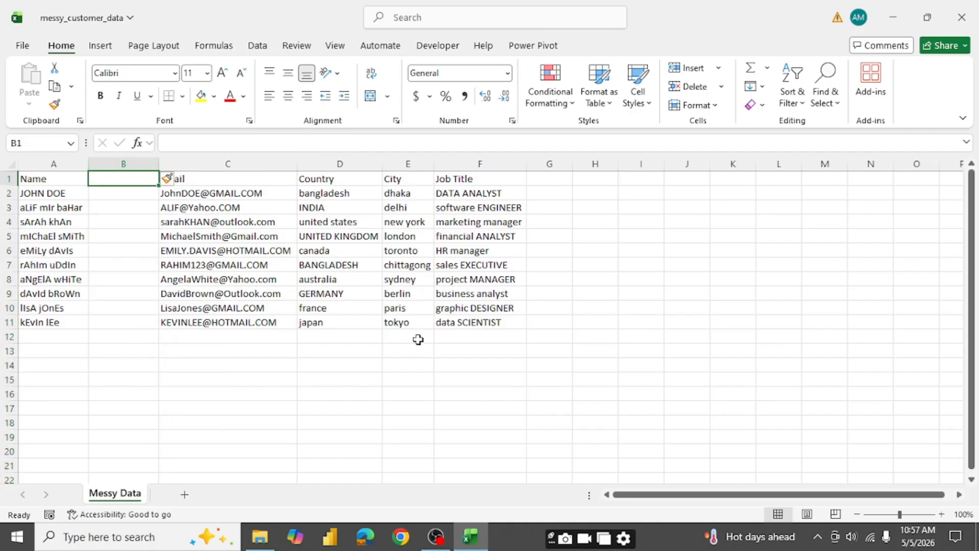
{"action": "type", "text": "Name"}
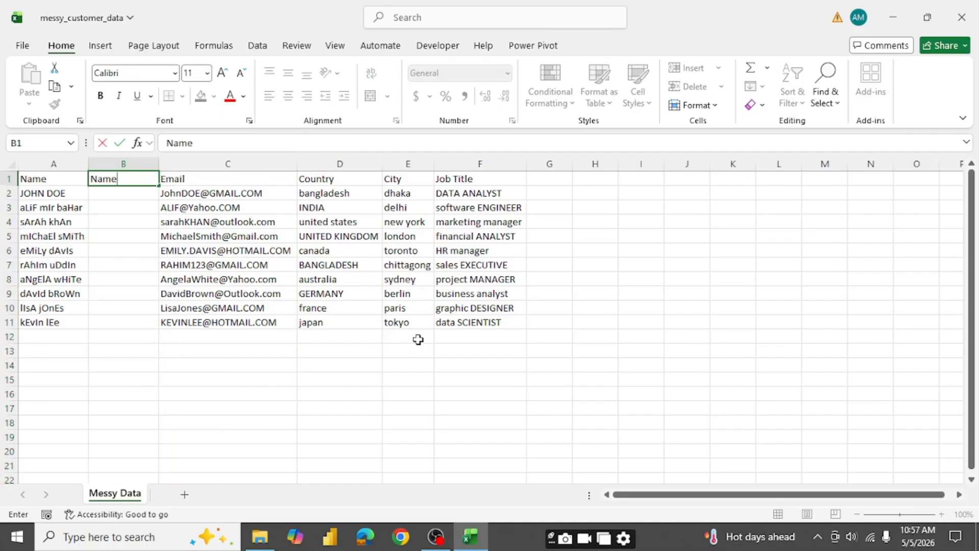
{"action": "key", "text": "Return"}
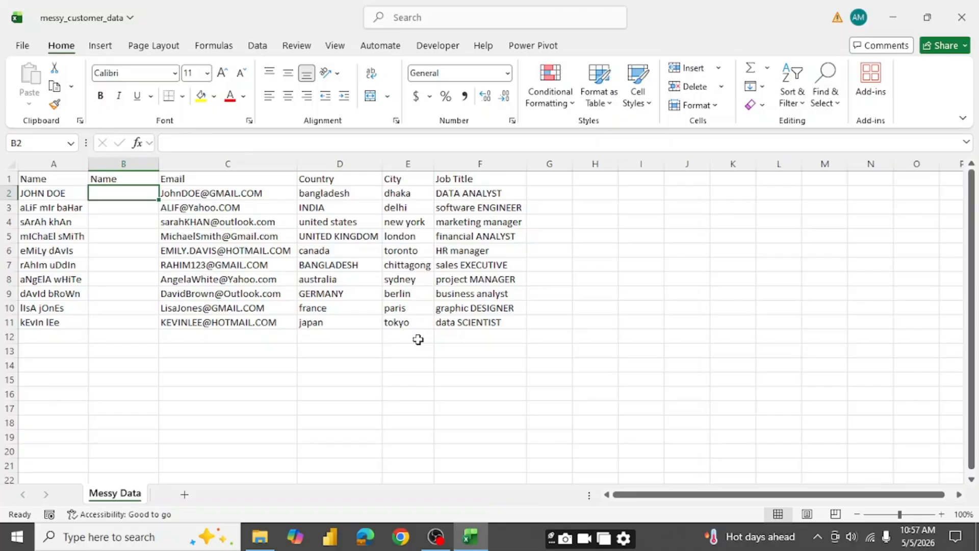
Enter the formula =UPPER(A2) in B2 to convert the first name to uppercase
{"action": "type", "text": "="}
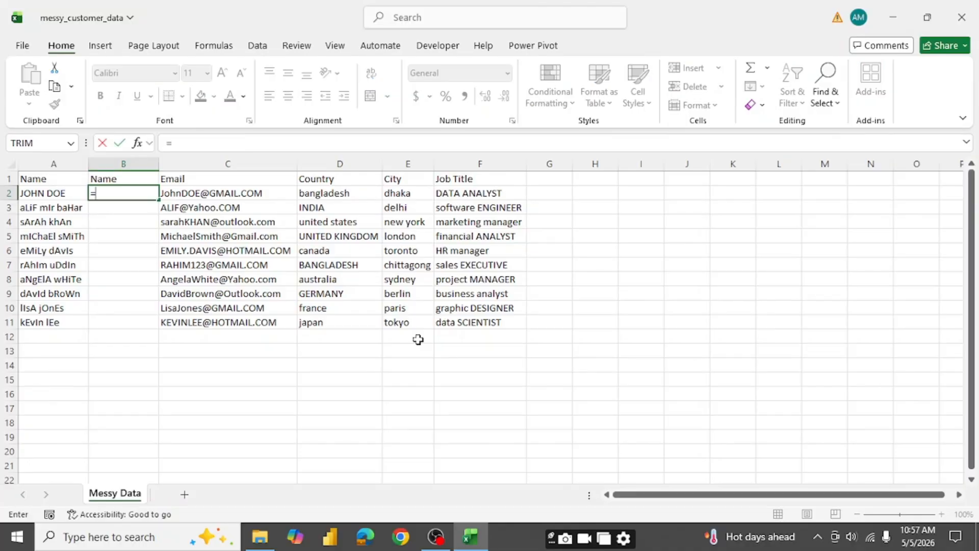
{"action": "type", "text": "Uppe"}
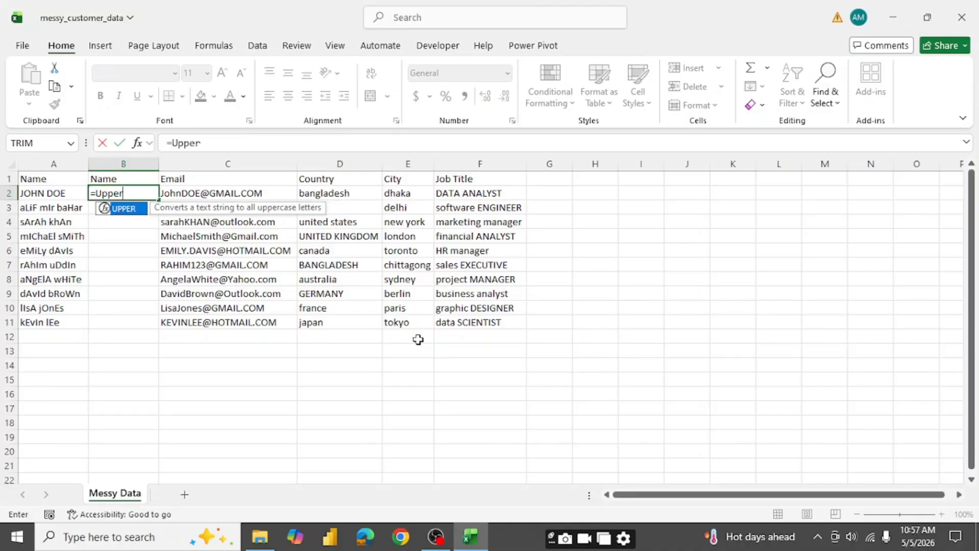
{"action": "type", "text": "r"}
{"action": "key", "text": "Tab"}
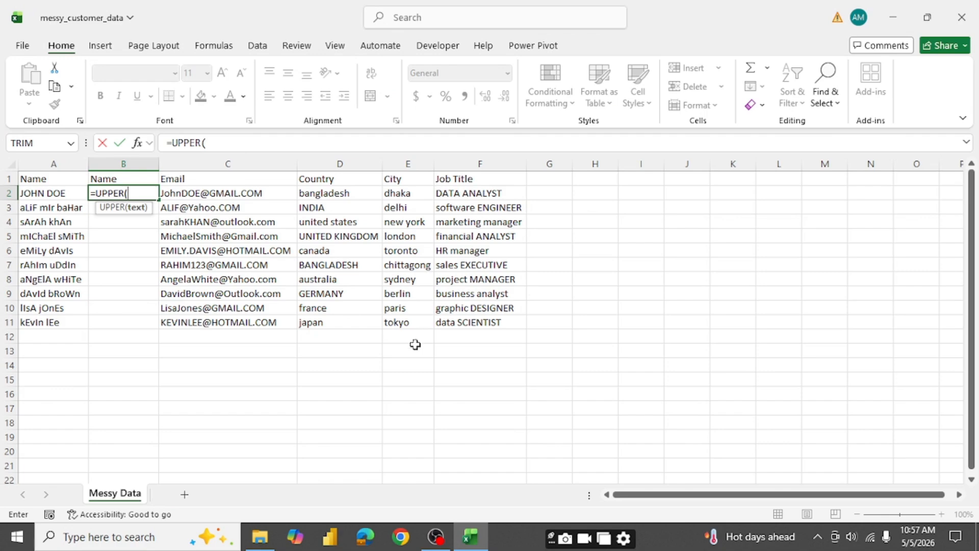
{"action": "left_click", "coordinate": [67, 193]}
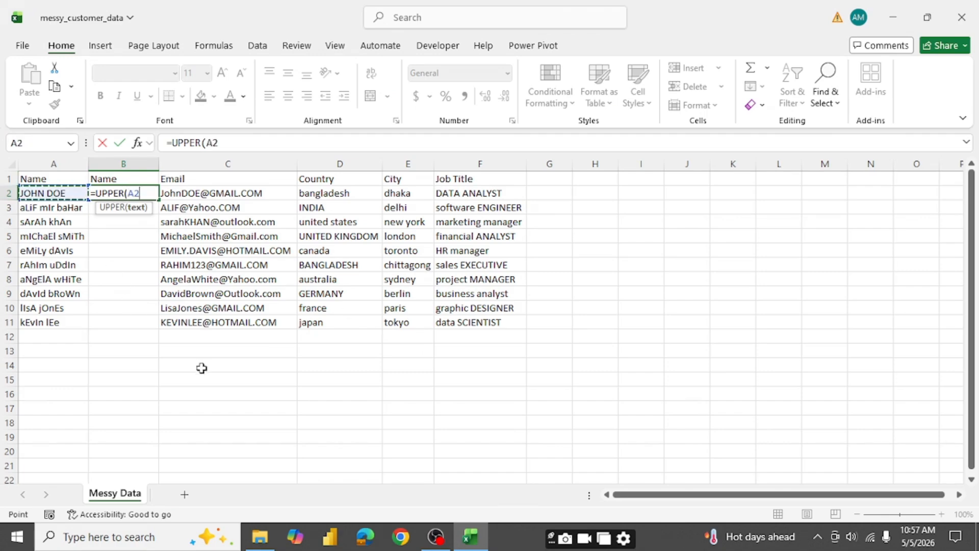
{"action": "type", "text": ")"}
{"action": "key", "text": "Return"}
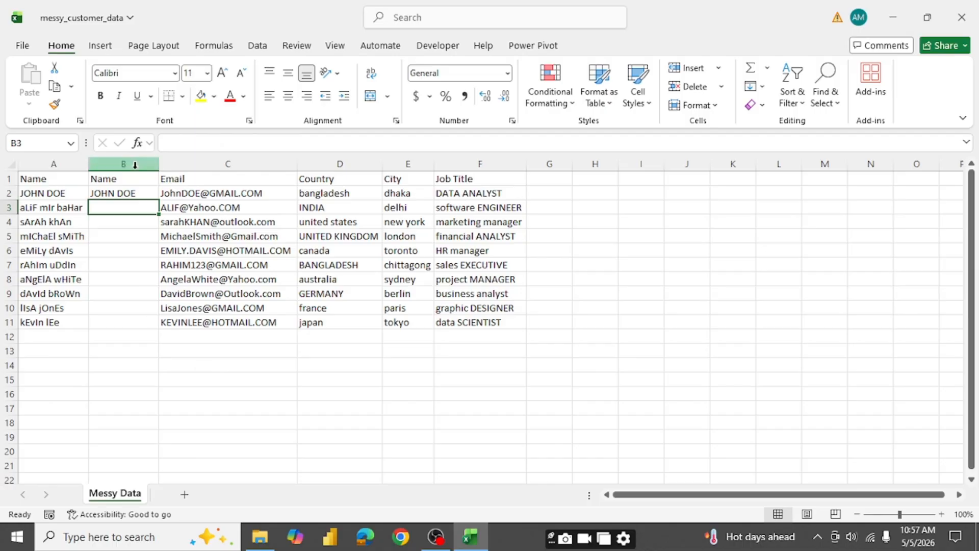
Fill the UPPER formula from B2 down to B11 and AutoFit the width of column B
{"action": "left_click", "coordinate": [139, 197]}
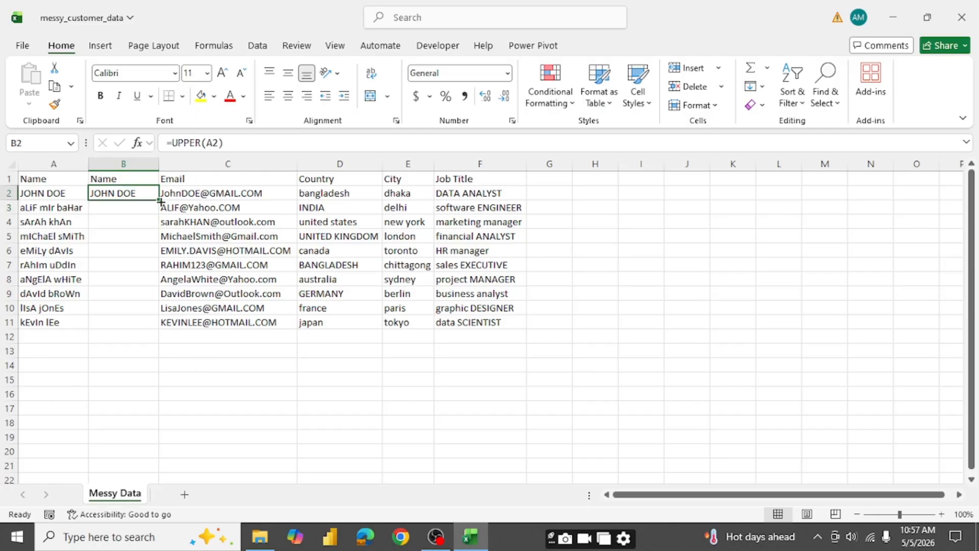
{"action": "left_click_drag", "start_coordinate": [159, 202], "coordinate": [149, 330]}
{"action": "double_click", "coordinate": [159, 164]}
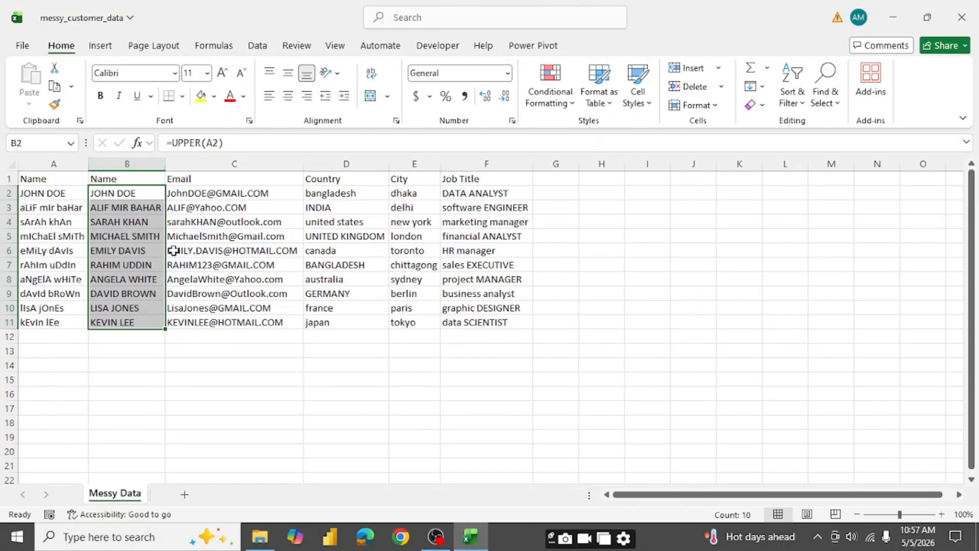
{"action": "left_click_drag", "start_coordinate": [124, 207], "coordinate": [125, 321]}
{"action": "left_click", "coordinate": [123, 207]}
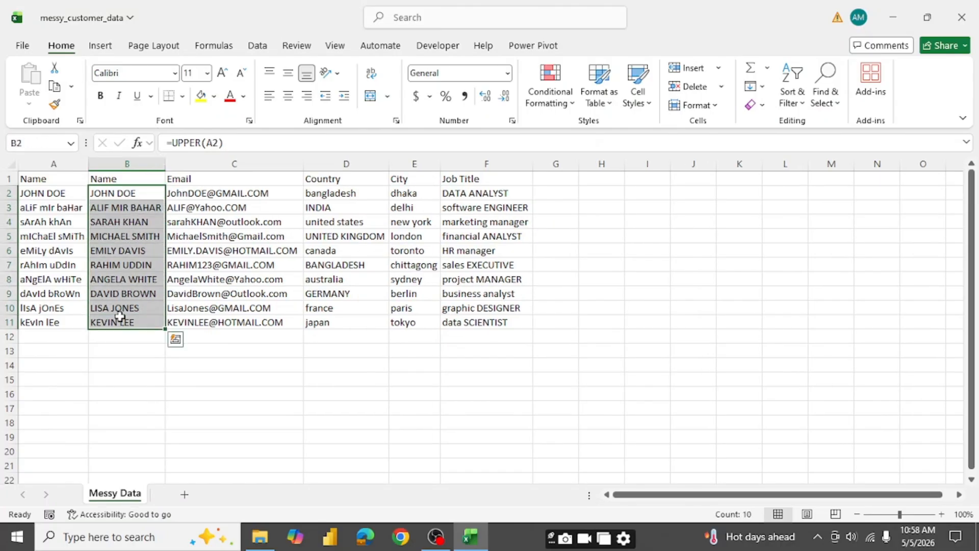
{"action": "left_click", "coordinate": [124, 321]}
Format the new Name header in B1 with a yellow fill and bold text
{"action": "left_click", "coordinate": [113, 179]}
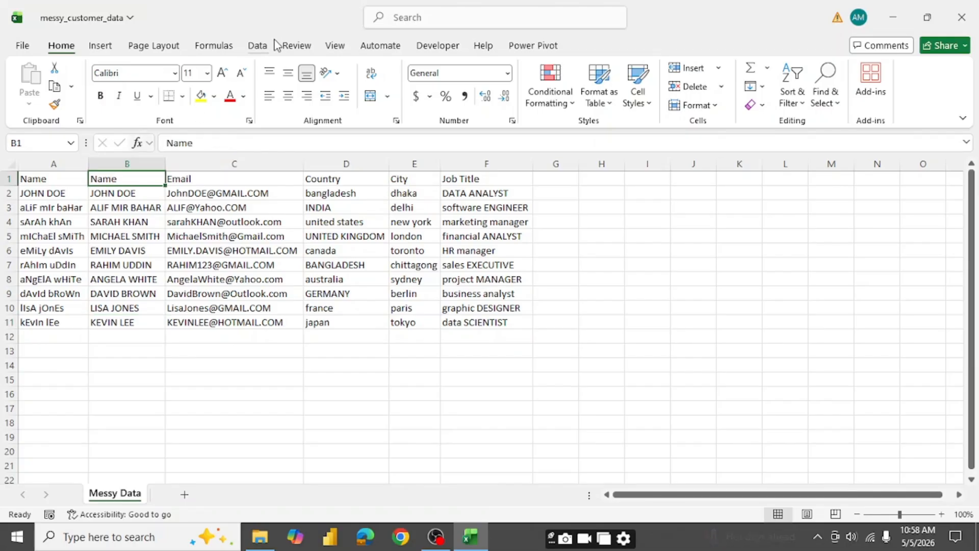
{"action": "left_click", "coordinate": [200, 96]}
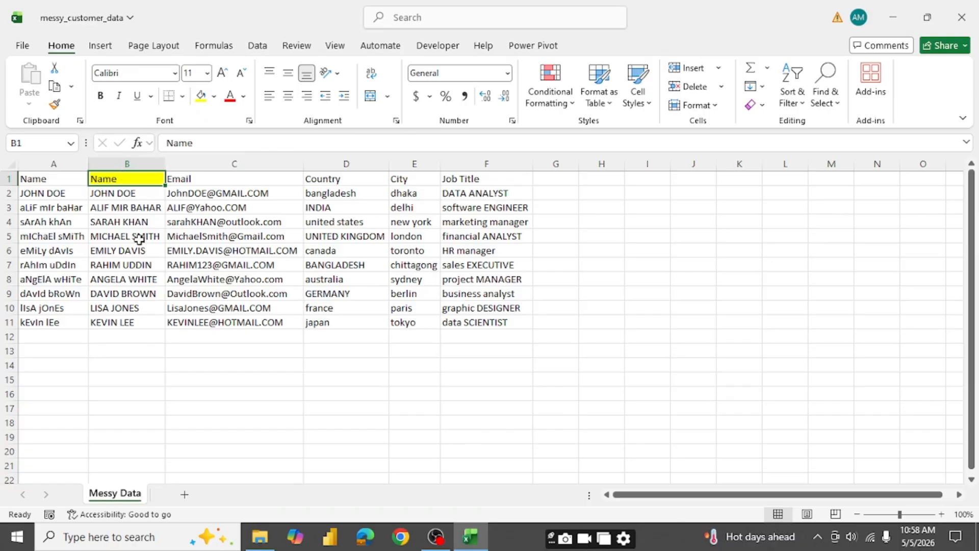
{"action": "key", "text": "ctrl+b"}
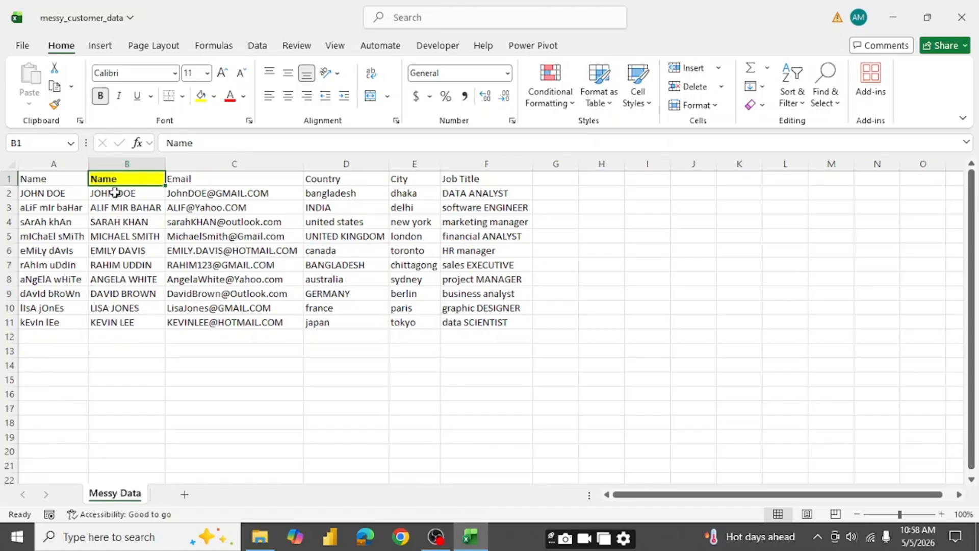
Replace the formula in B2 with =LOWER(A2) to convert the first name to lowercase
{"action": "left_click_drag", "start_coordinate": [117, 196], "coordinate": [121, 326]}
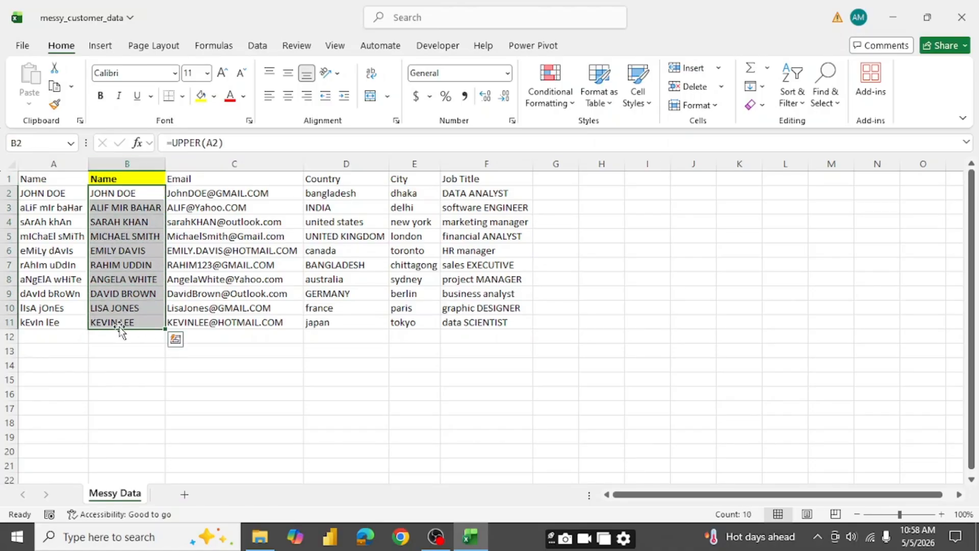
{"action": "left_click", "coordinate": [107, 195]}
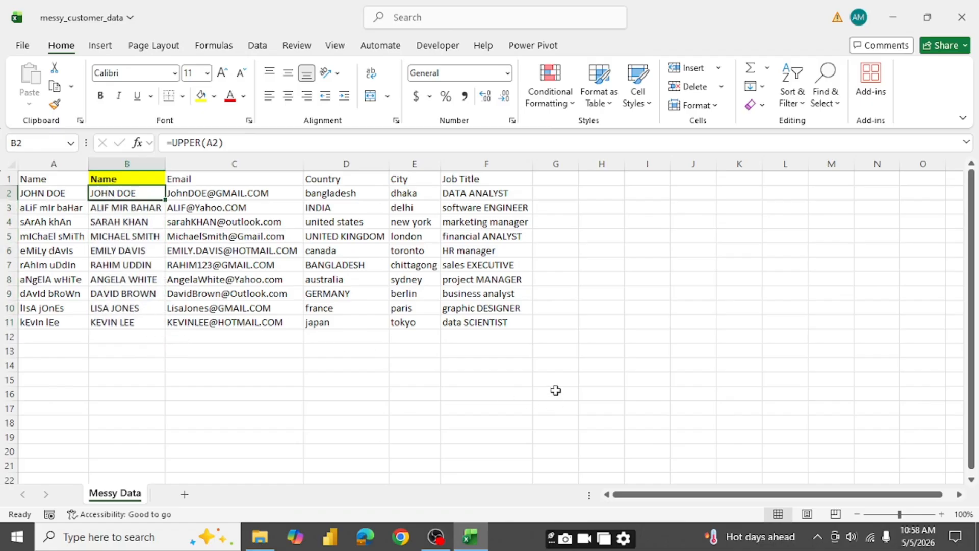
{"action": "type", "text": "="}
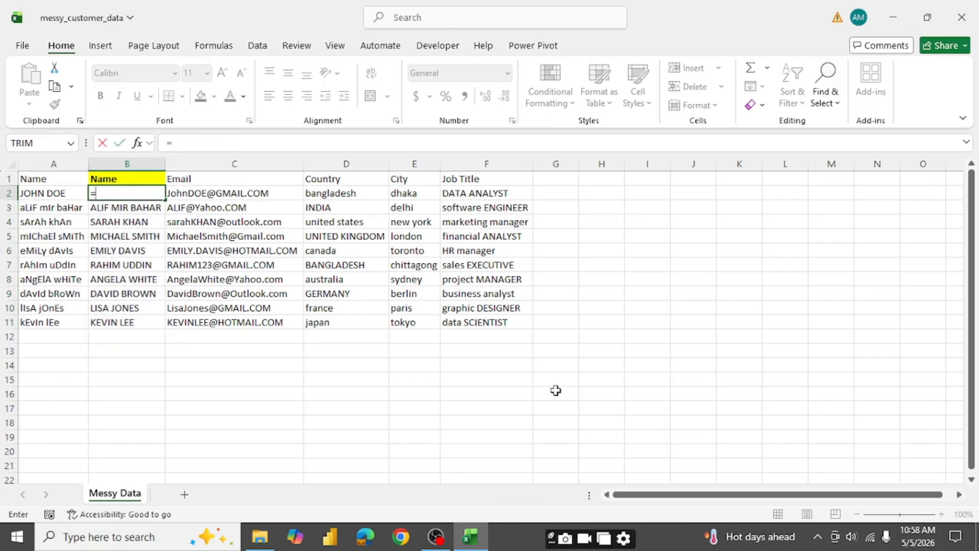
{"action": "type", "text": "Lowe"}
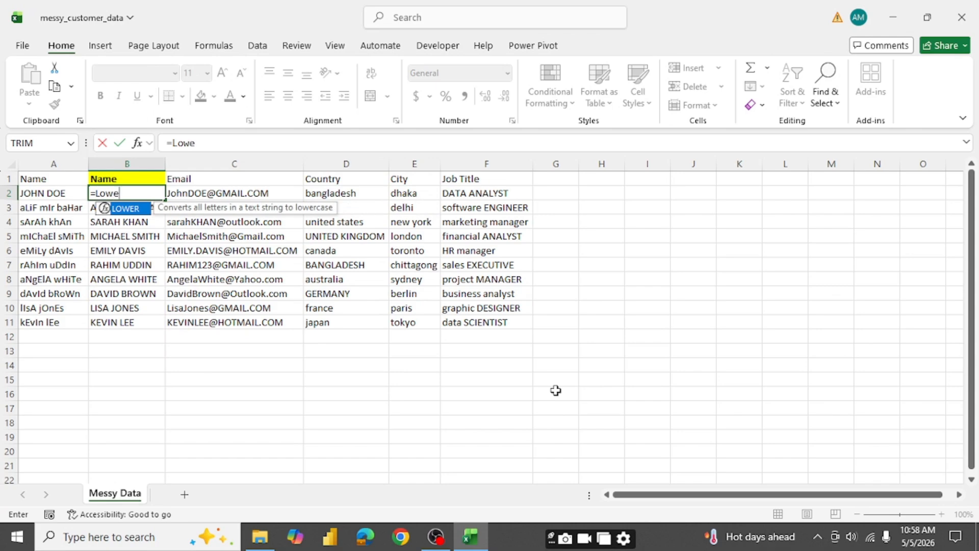
{"action": "type", "text": "r"}
{"action": "key", "text": "Tab"}
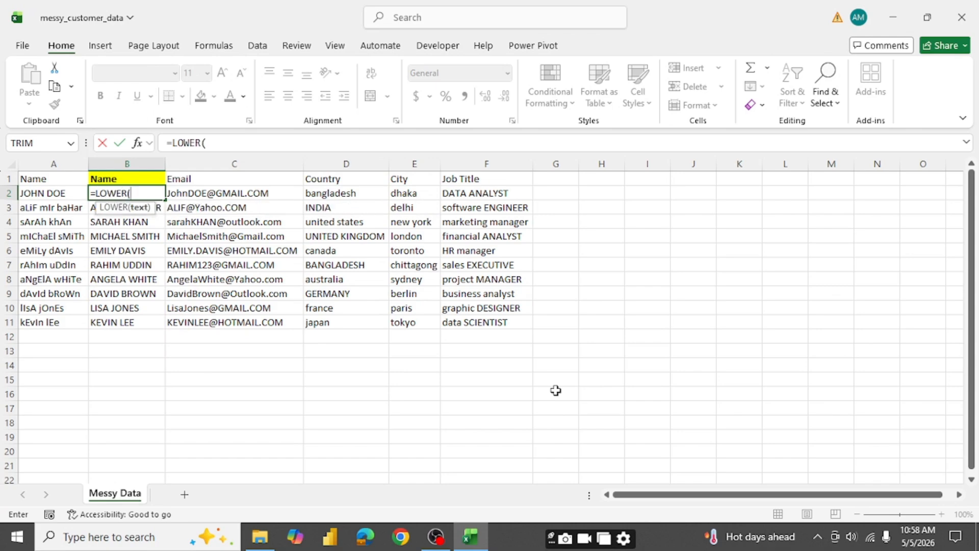
{"action": "left_click", "coordinate": [78, 194]}
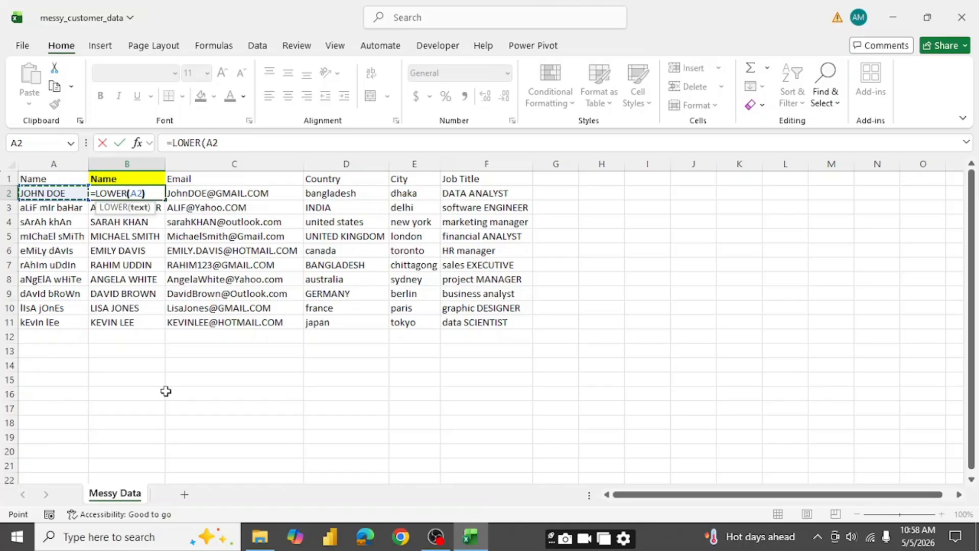
{"action": "type", "text": ")"}
{"action": "key", "text": "Return"}
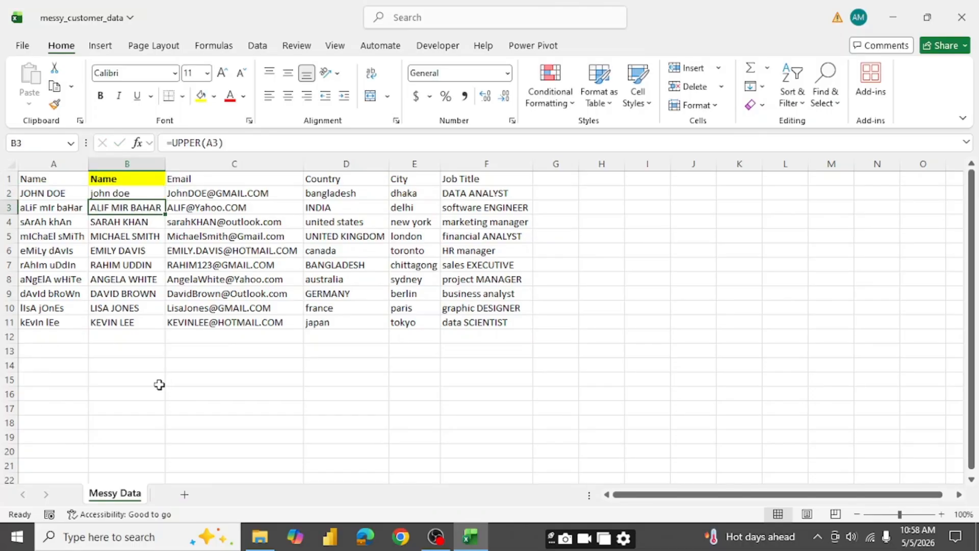
Fill the LOWER formula from B2 down to B11 and review the converted names
{"action": "left_click", "coordinate": [158, 194]}
{"action": "double_click", "coordinate": [165, 202]}
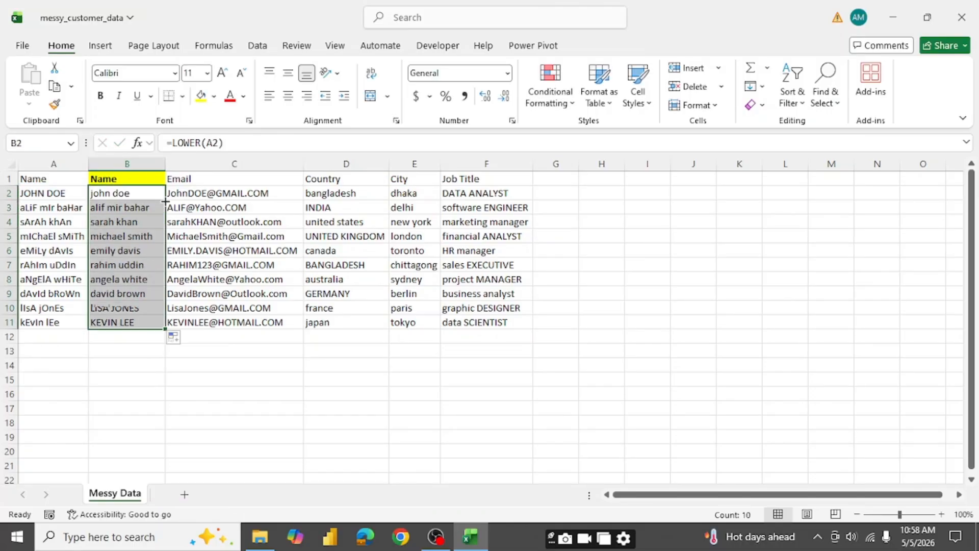
{"action": "left_click", "coordinate": [138, 411]}
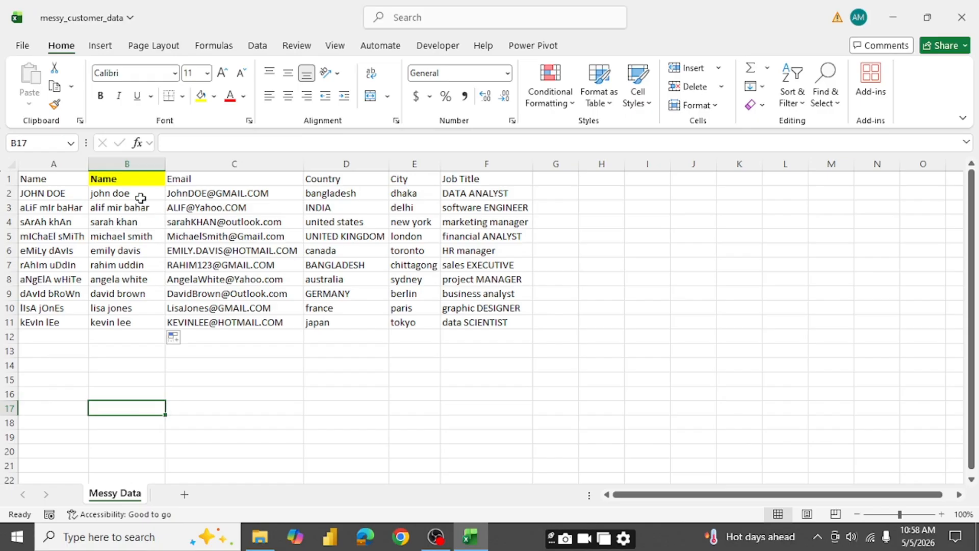
{"action": "left_click_drag", "start_coordinate": [140, 194], "coordinate": [138, 320]}
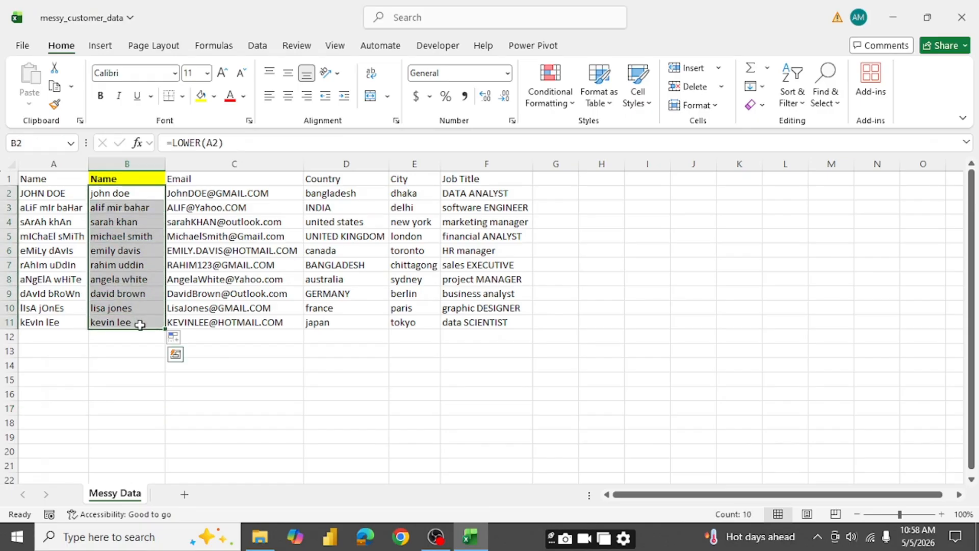
{"action": "left_click", "coordinate": [111, 204]}
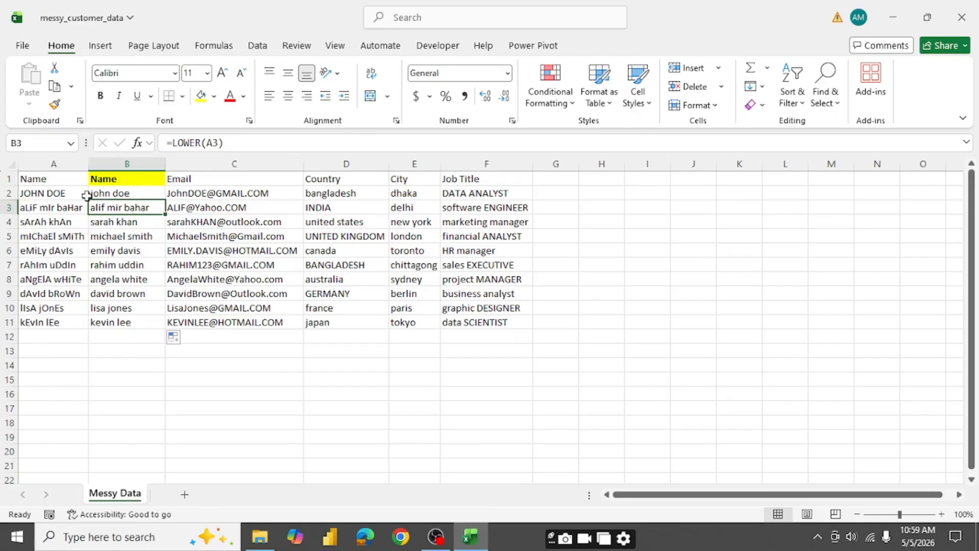
{"action": "left_click", "coordinate": [126, 193]}
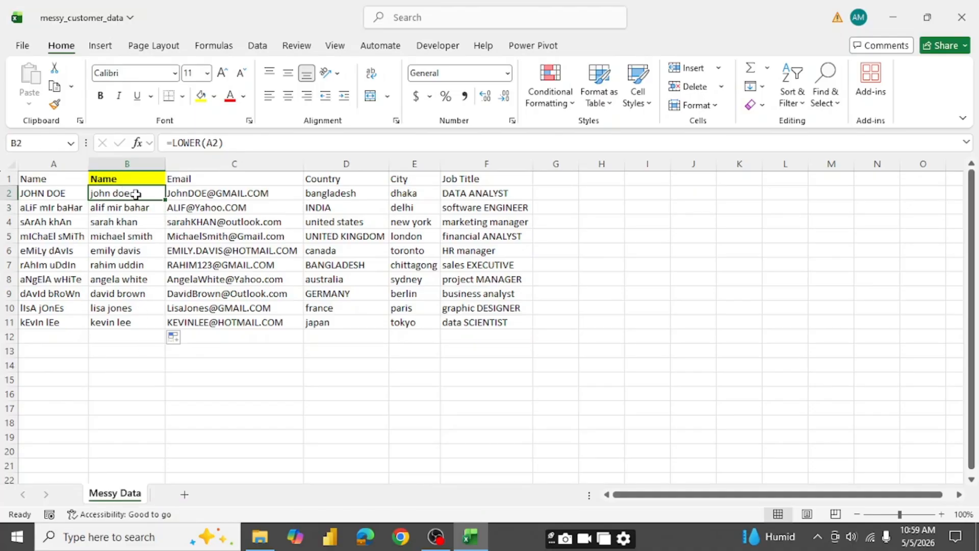
{"action": "left_click_drag", "start_coordinate": [135, 194], "coordinate": [128, 326]}
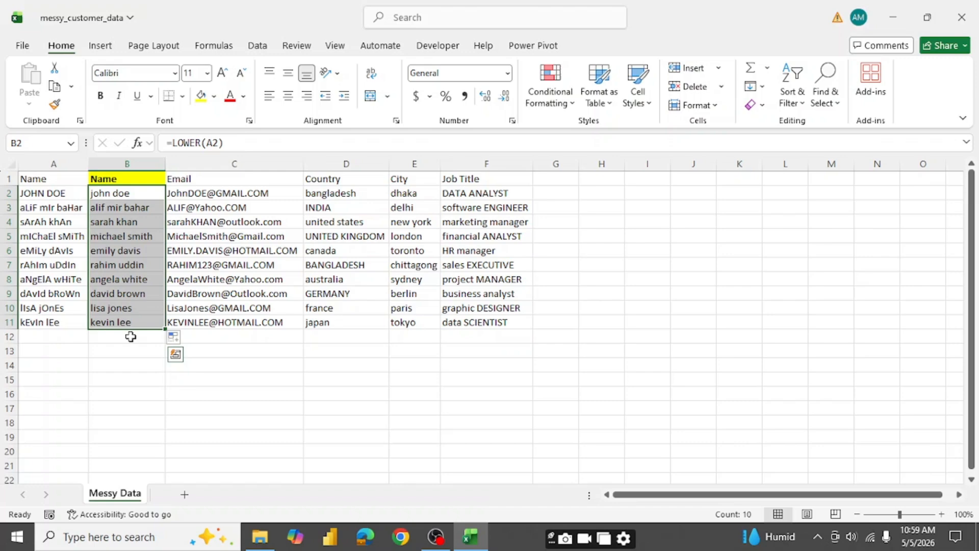
{"action": "left_click", "coordinate": [126, 422]}
Replace the formula in B2 with =PROPER(A2) to capitalize the first letter of each word in the name
{"action": "left_click", "coordinate": [116, 192]}
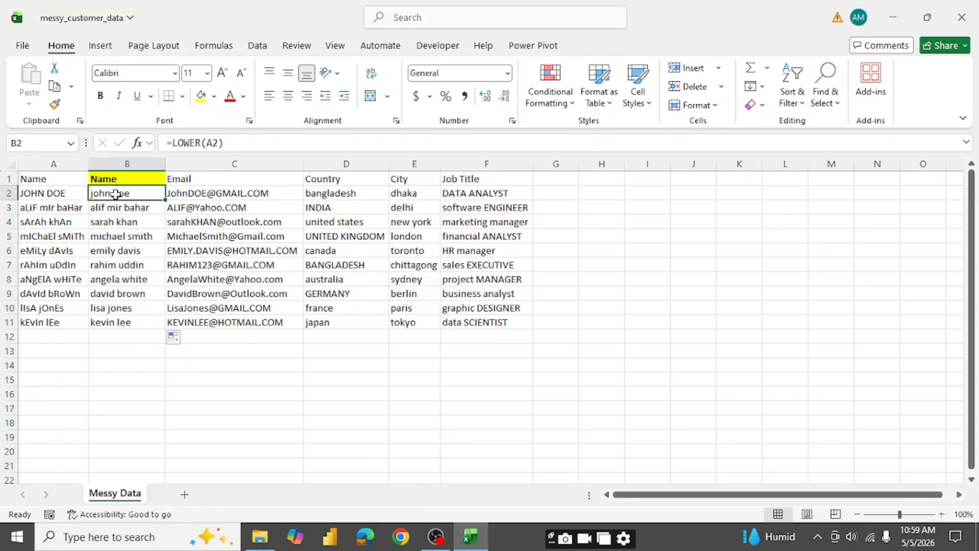
{"action": "type", "text": "="}
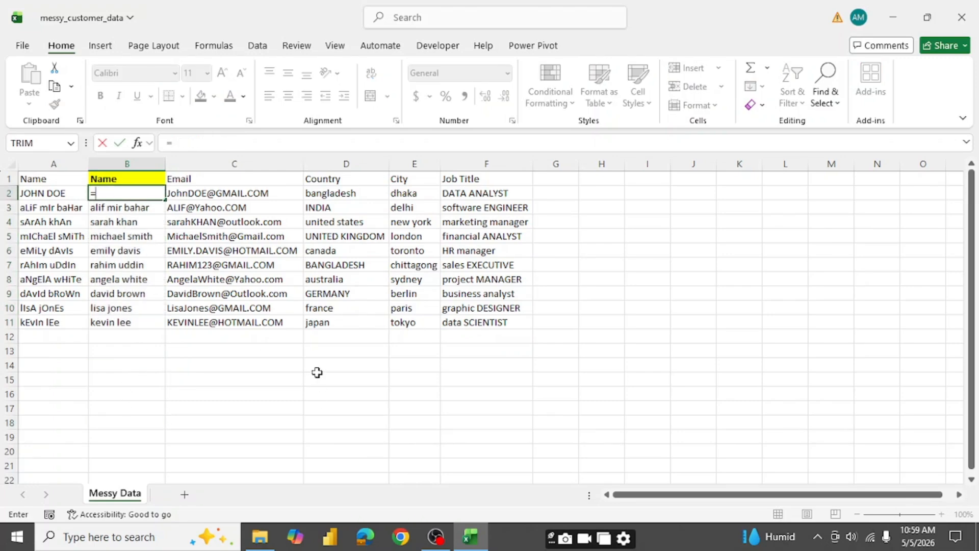
{"action": "type", "text": "Pro"}
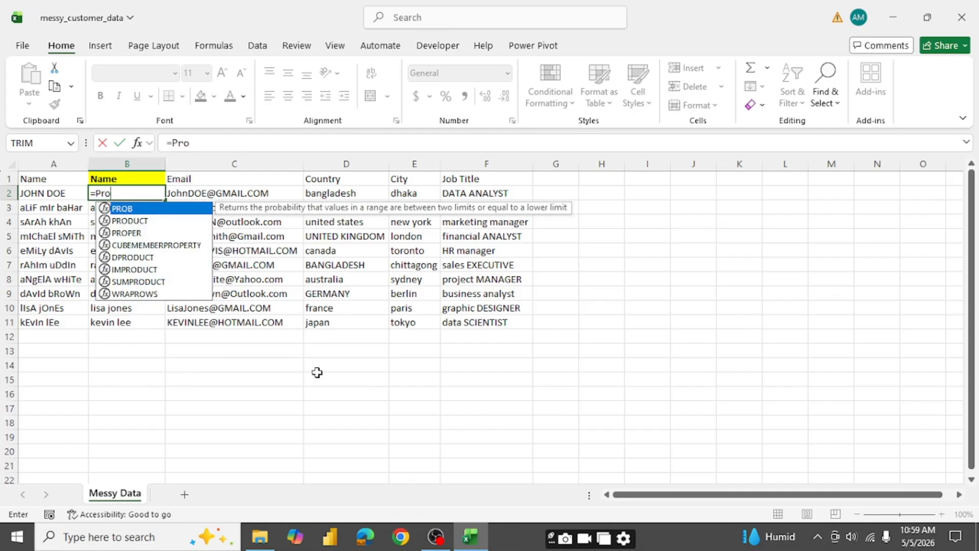
{"action": "type", "text": "p"}
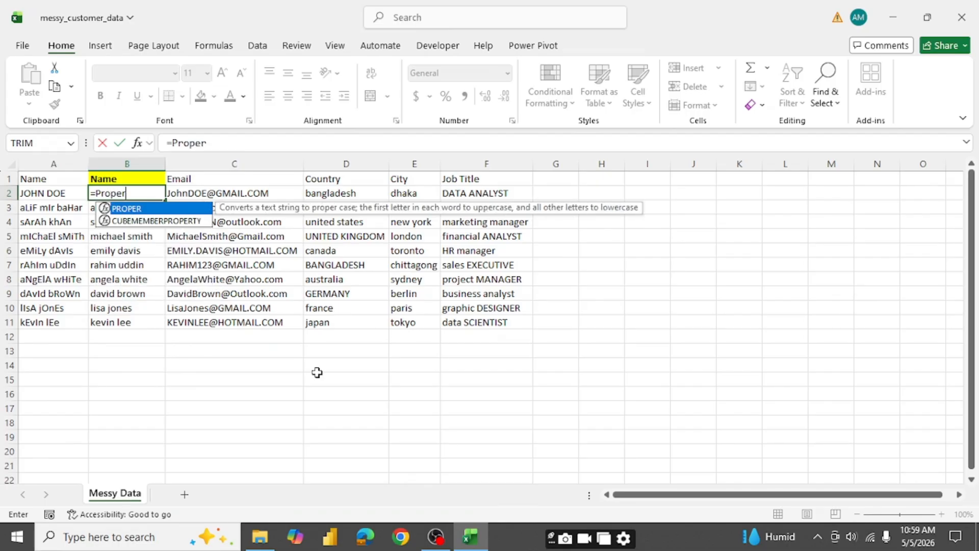
{"action": "type", "text": "er"}
{"action": "key", "text": "Tab"}
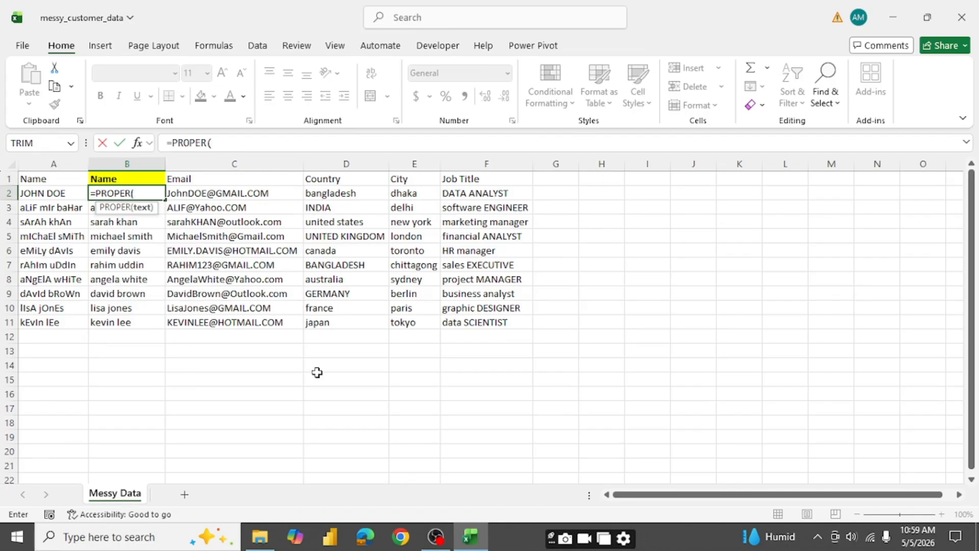
{"action": "left_click", "coordinate": [63, 193]}
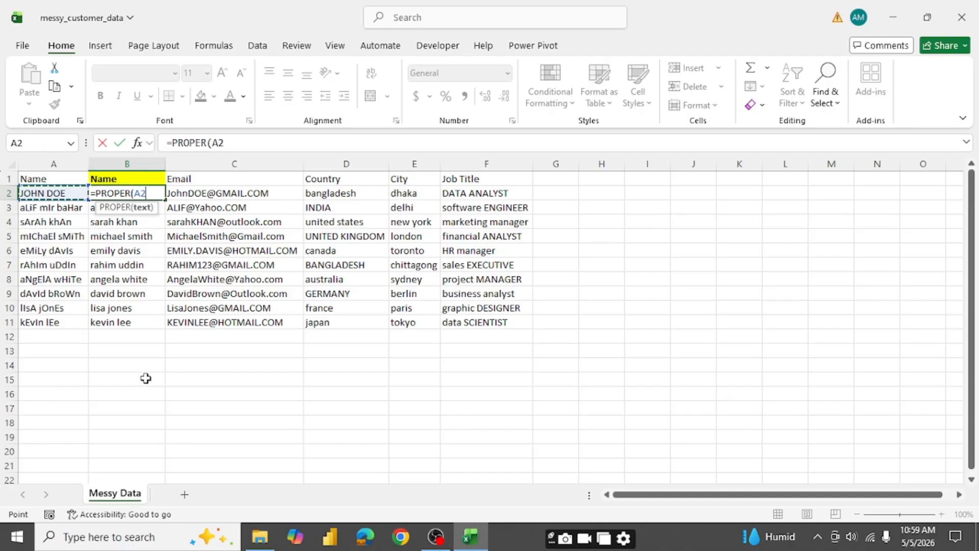
{"action": "key", "text": "shift+Return"}
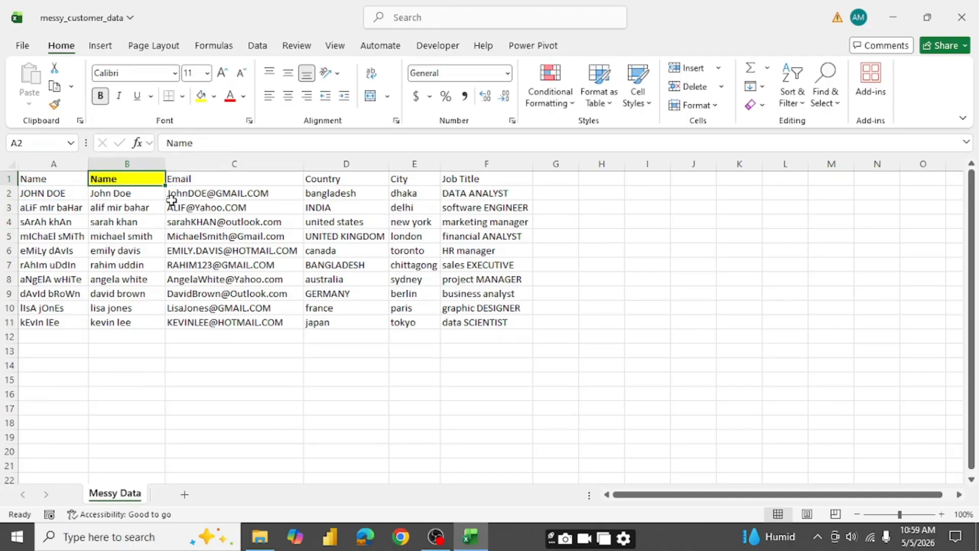
Fill the PROPER formula from B2 down to B11
{"action": "left_click", "coordinate": [138, 194]}
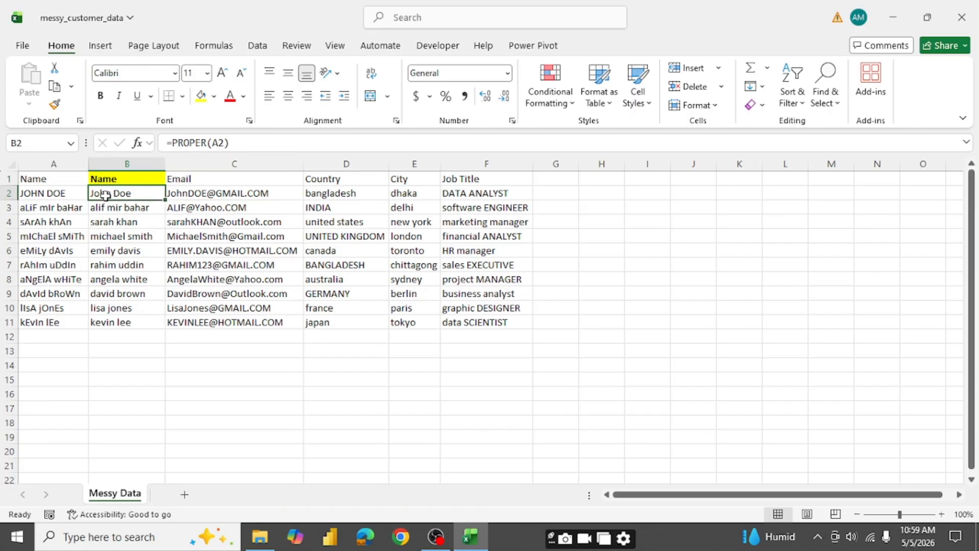
{"action": "double_click", "coordinate": [164, 200]}
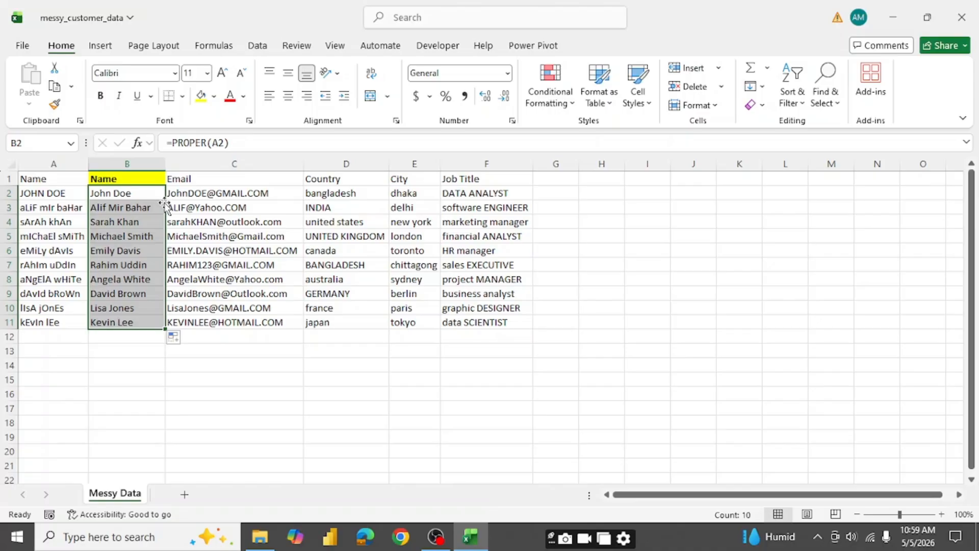
{"action": "left_click", "coordinate": [126, 356]}
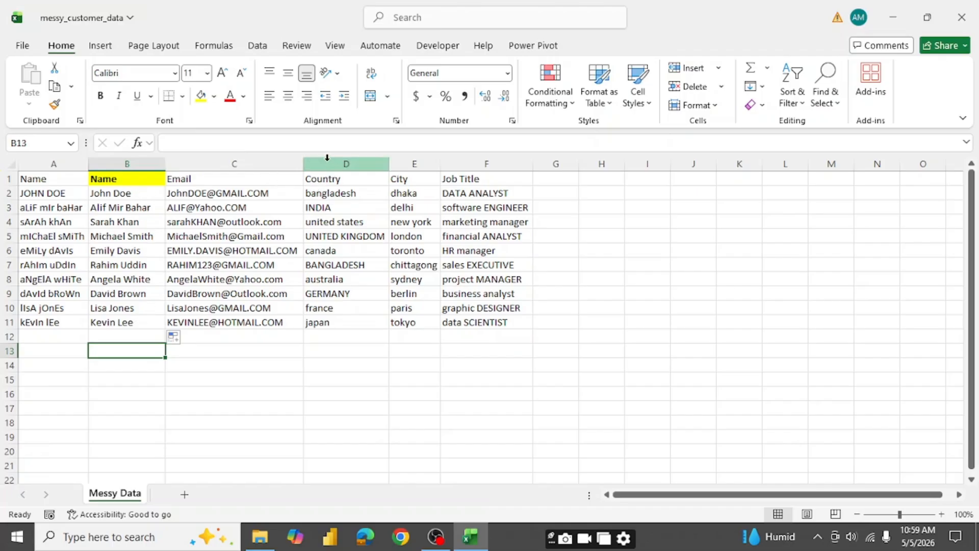
{"action": "left_click_drag", "start_coordinate": [197, 179], "coordinate": [222, 329]}
{"action": "left_click", "coordinate": [245, 363]}
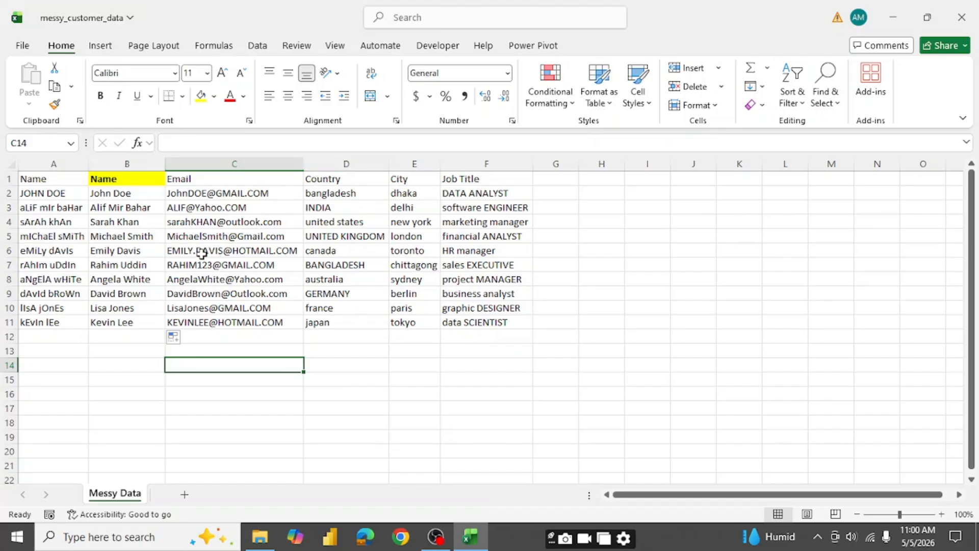
{"action": "left_click_drag", "start_coordinate": [223, 193], "coordinate": [220, 322]}
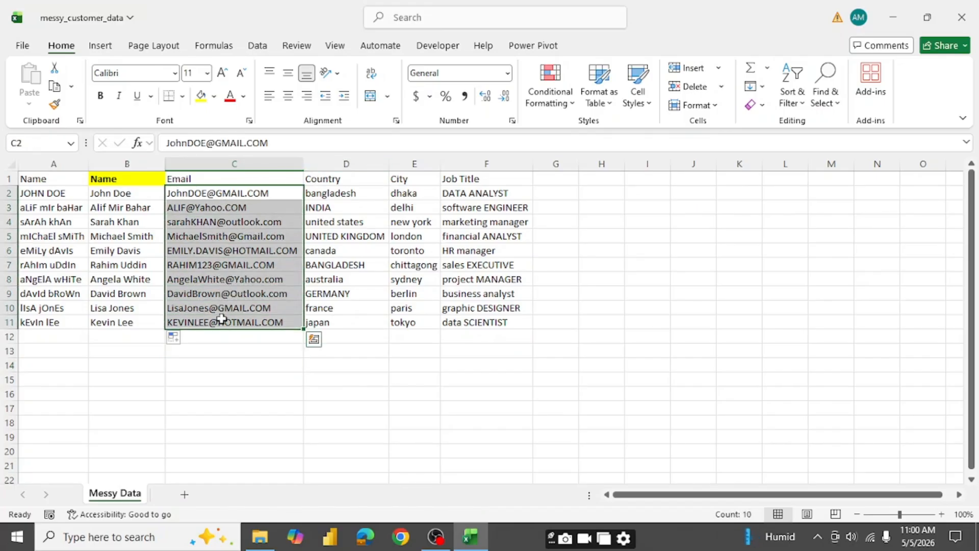
Insert a blank column before the Country column and enter the header Email in D1
{"action": "left_click", "coordinate": [336, 165]}
{"action": "right_click", "coordinate": [345, 164]}
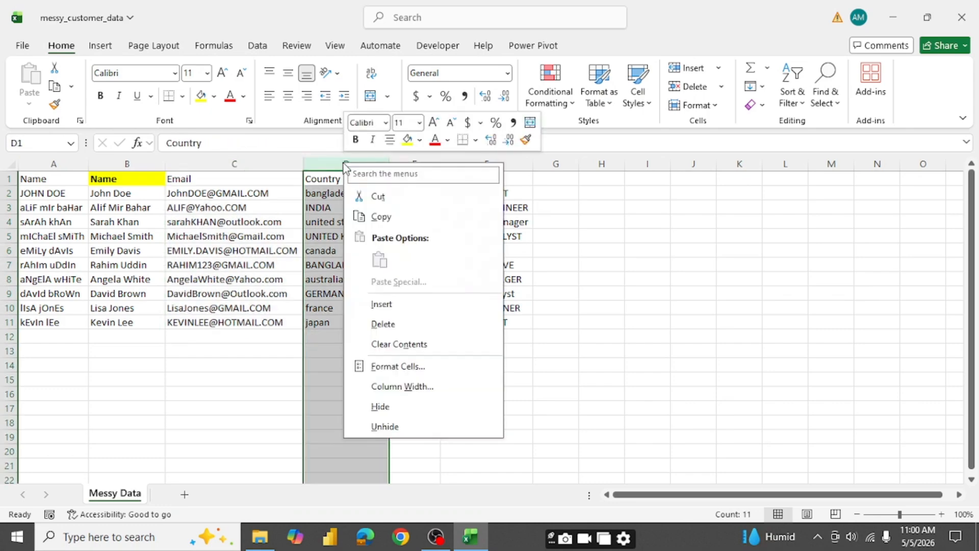
{"action": "left_click", "coordinate": [382, 304]}
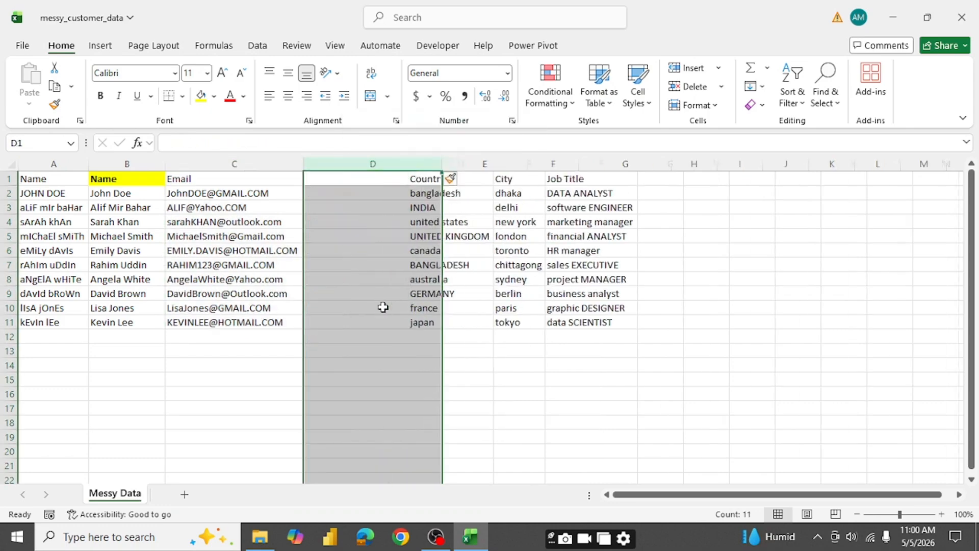
{"action": "left_click", "coordinate": [343, 179]}
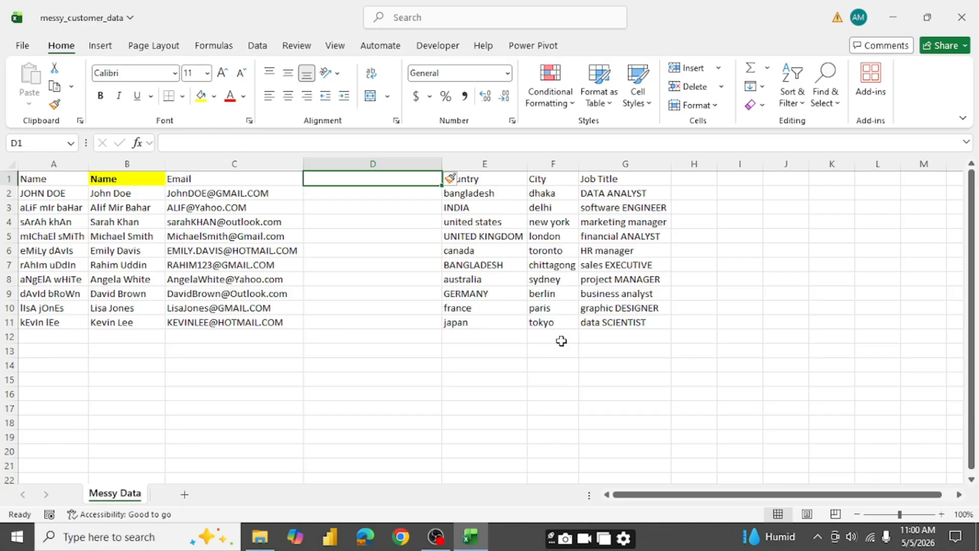
{"action": "type", "text": "Email"}
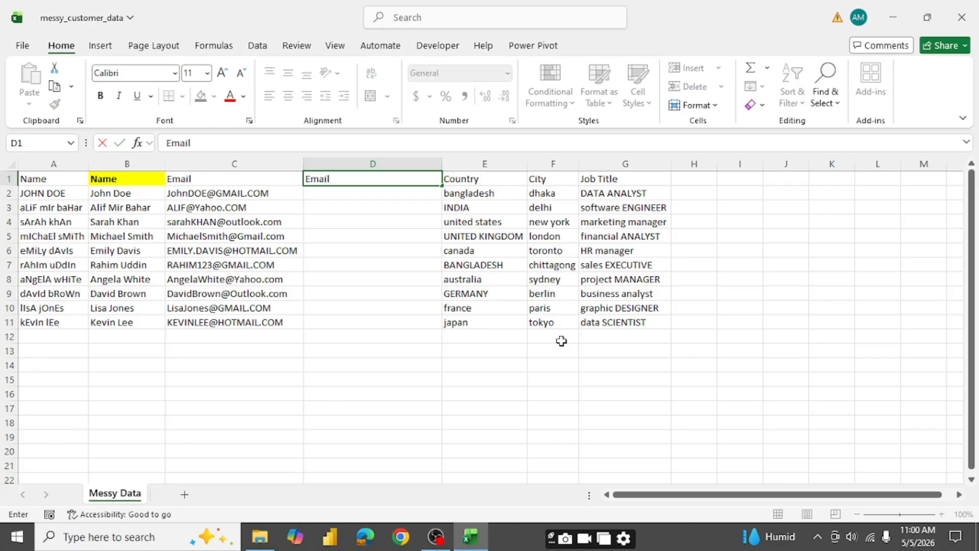
{"action": "key", "text": "Return"}
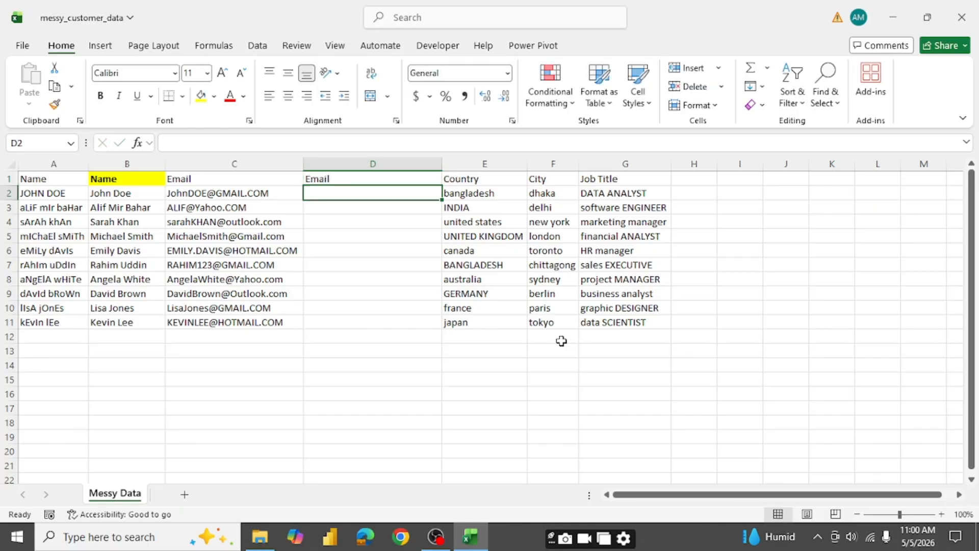
Format the new Email header in D1 with a yellow fill and bold text
{"action": "left_click", "coordinate": [348, 179]}
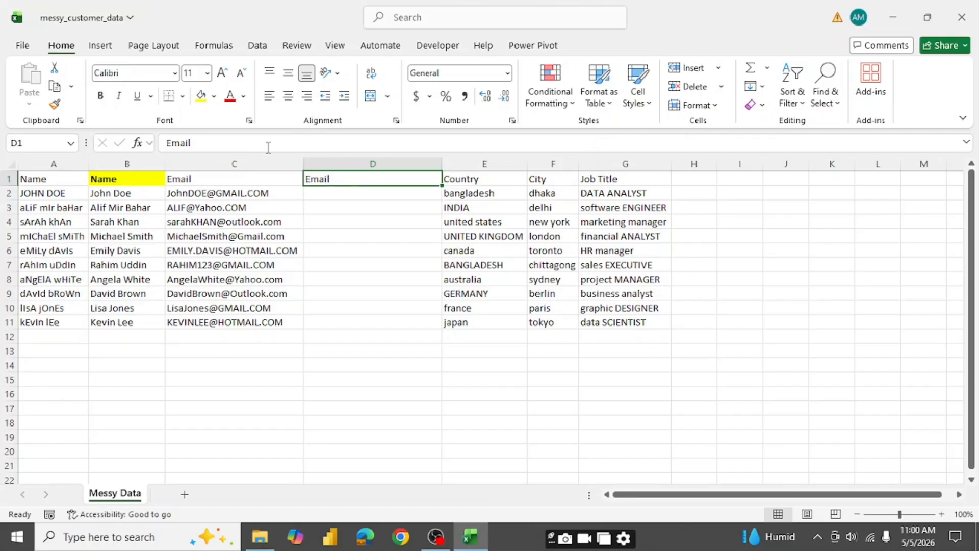
{"action": "left_click", "coordinate": [201, 95]}
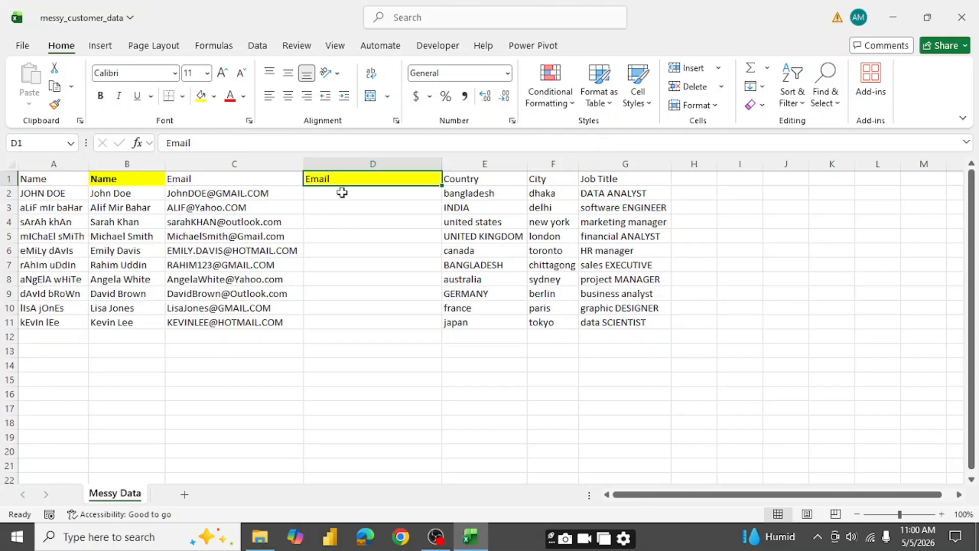
{"action": "key", "text": "ctrl+b"}
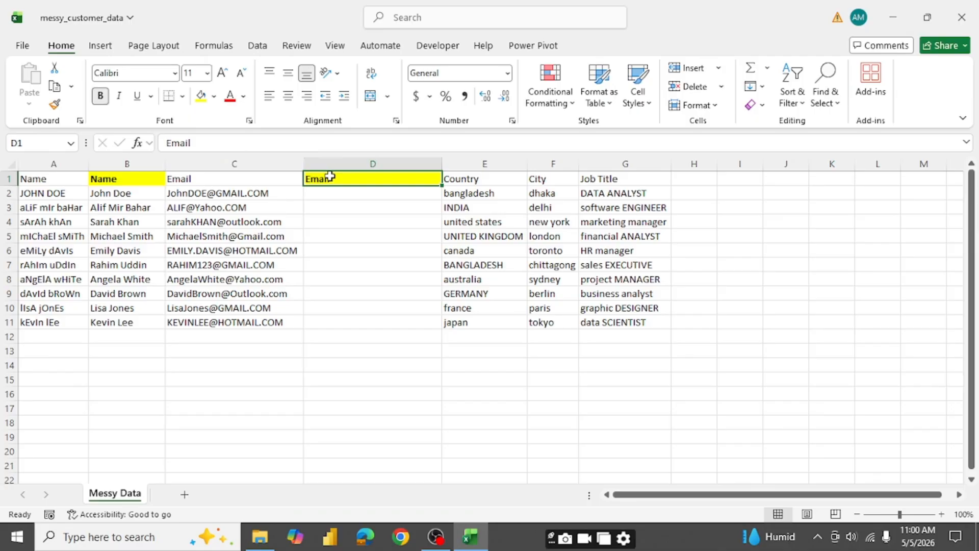
Enter =PROPER(C2) in D2 to convert the first email address to proper case
{"action": "left_click", "coordinate": [333, 204]}
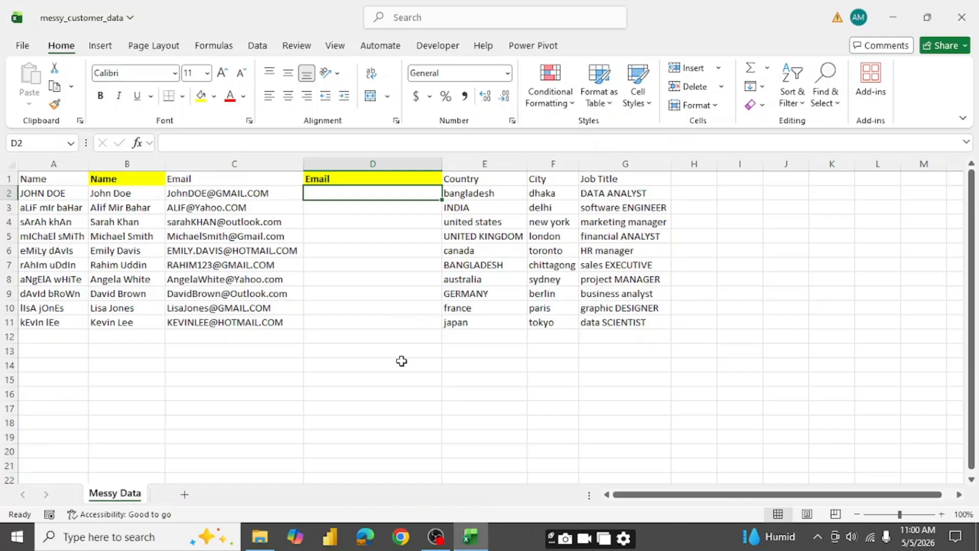
{"action": "type", "text": "="}
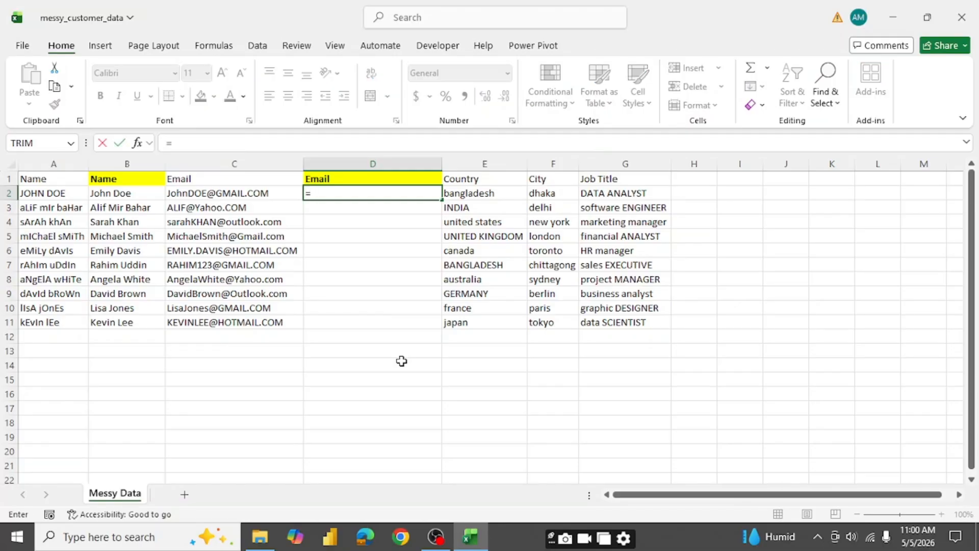
{"action": "type", "text": "Prop"}
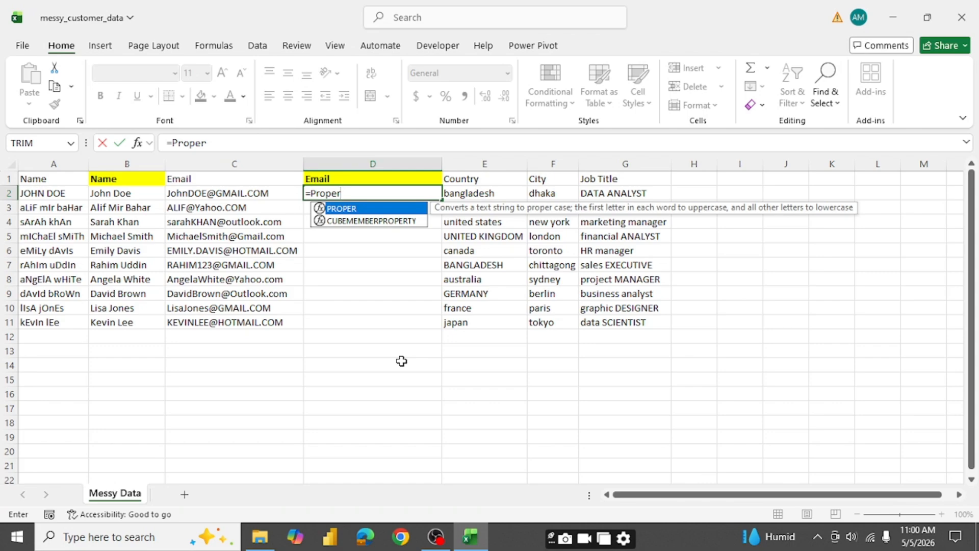
{"action": "type", "text": "er"}
{"action": "key", "text": "Tab"}
{"action": "left_click", "coordinate": [244, 197]}
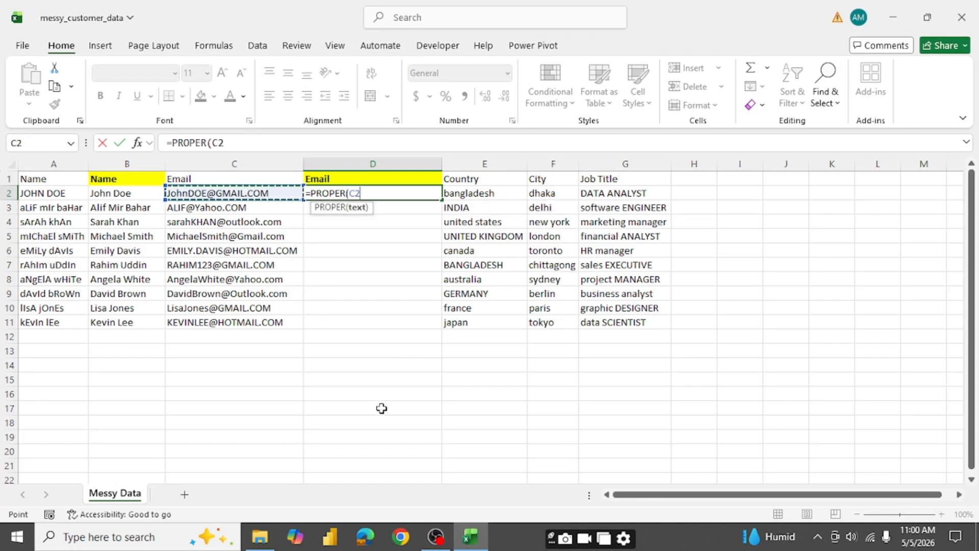
{"action": "key", "text": "Return"}
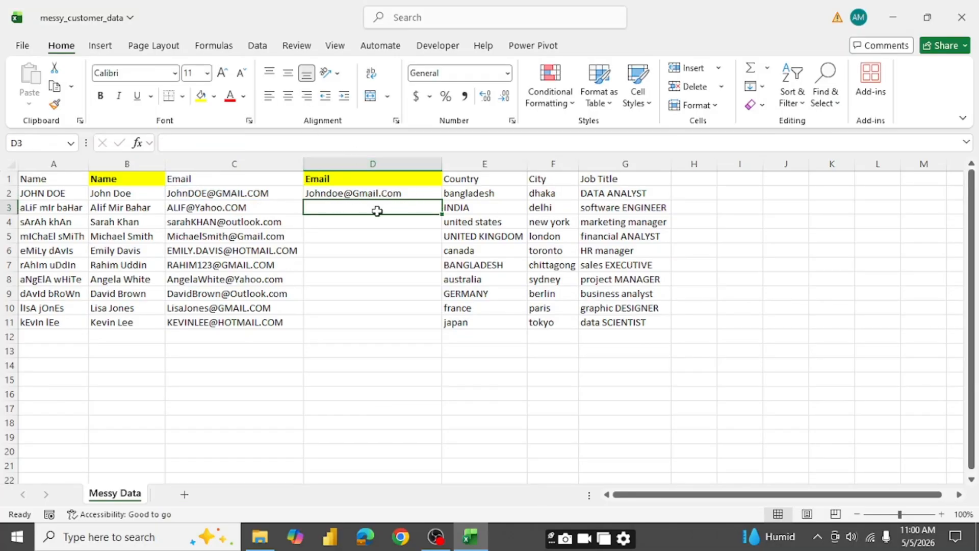
Fill the PROPER formula from D2 down to D11
{"action": "left_click", "coordinate": [408, 193]}
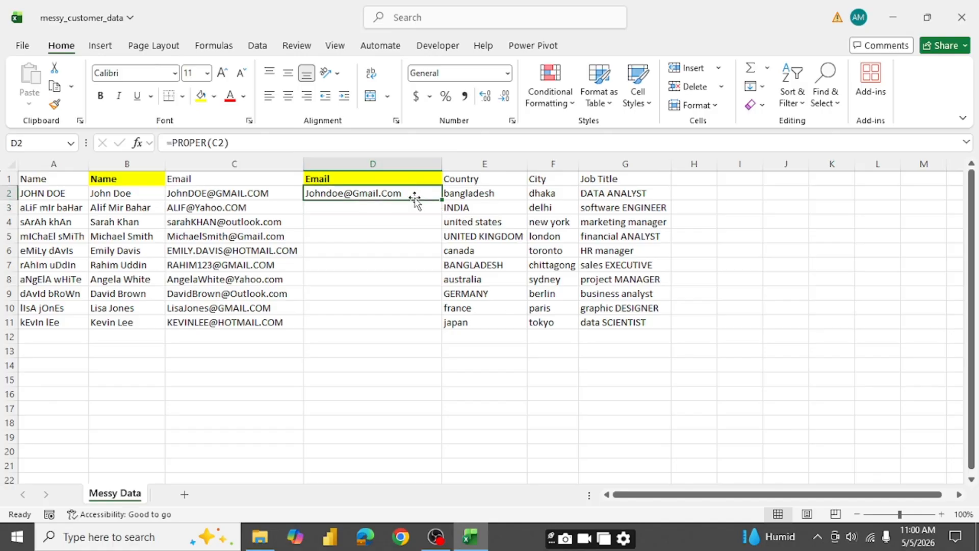
{"action": "double_click", "coordinate": [441, 201]}
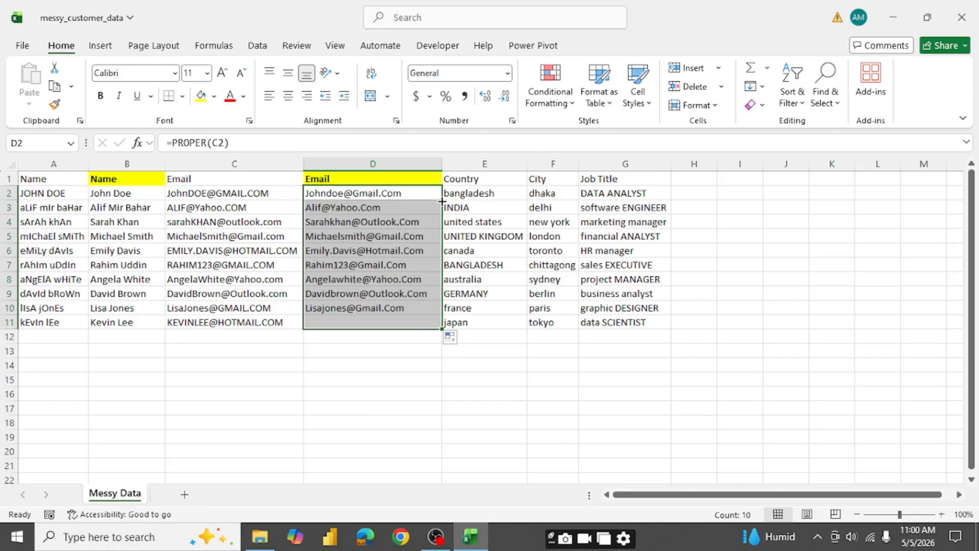
{"action": "left_click", "coordinate": [360, 356]}
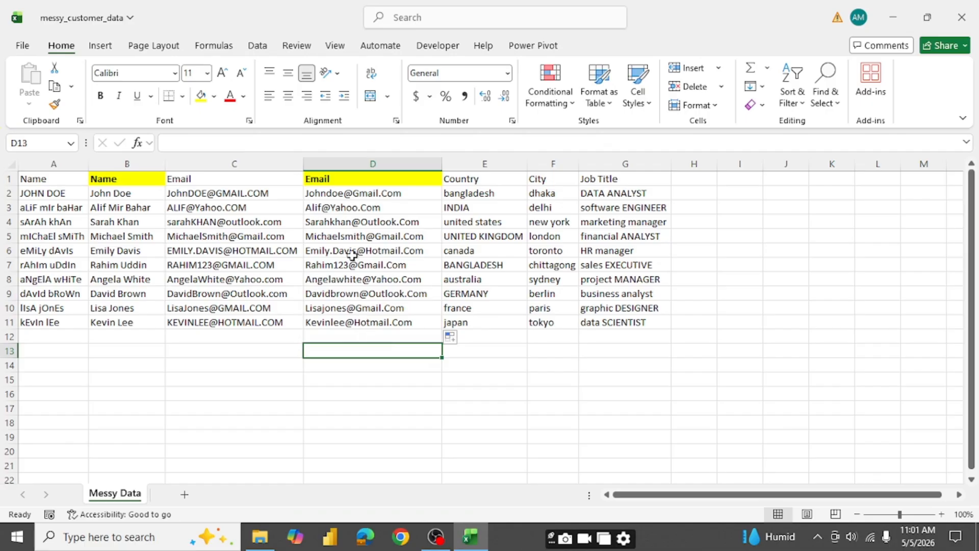
Replace the formula in D2 with =LOWER(C2) to convert the first email address to lowercase
{"action": "left_click", "coordinate": [324, 195]}
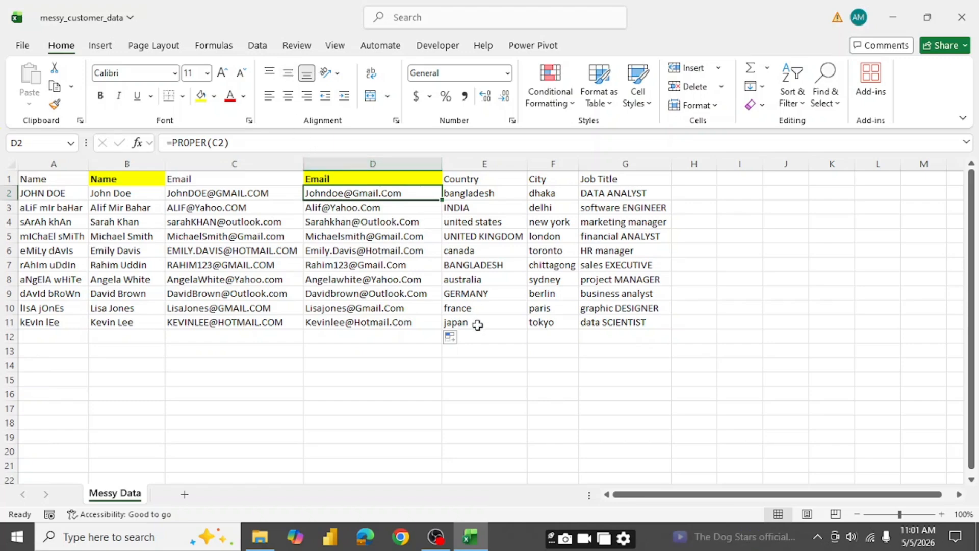
{"action": "type", "text": "="}
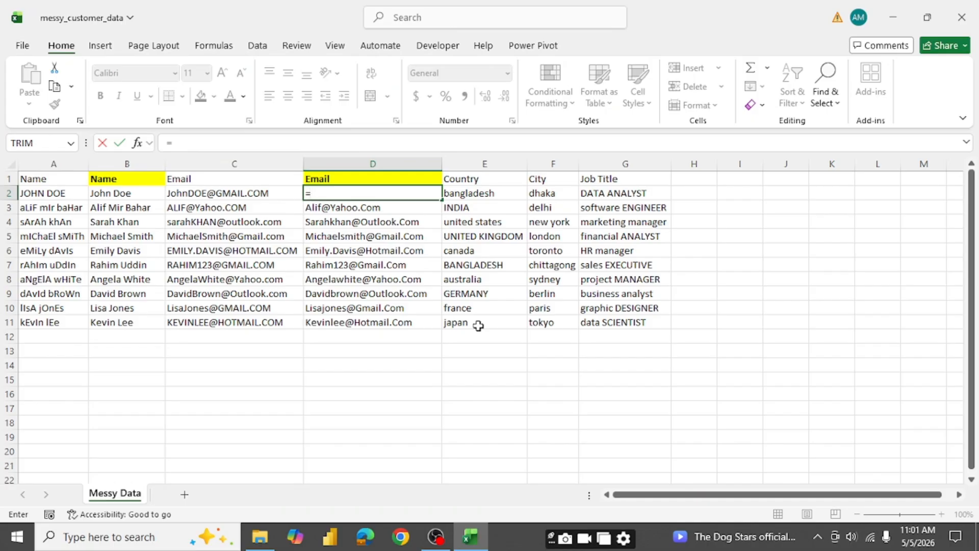
{"action": "type", "text": "low"}
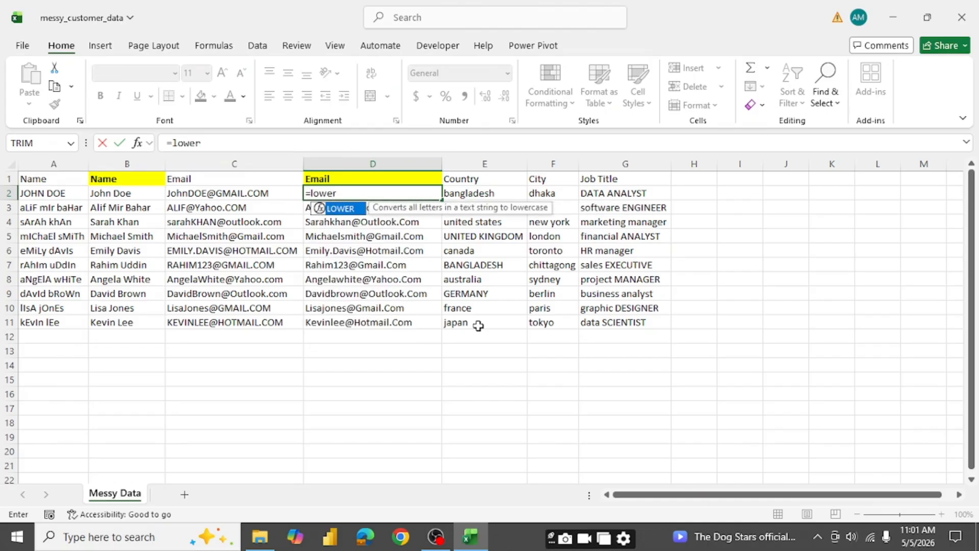
{"action": "type", "text": "er"}
{"action": "key", "text": "Tab"}
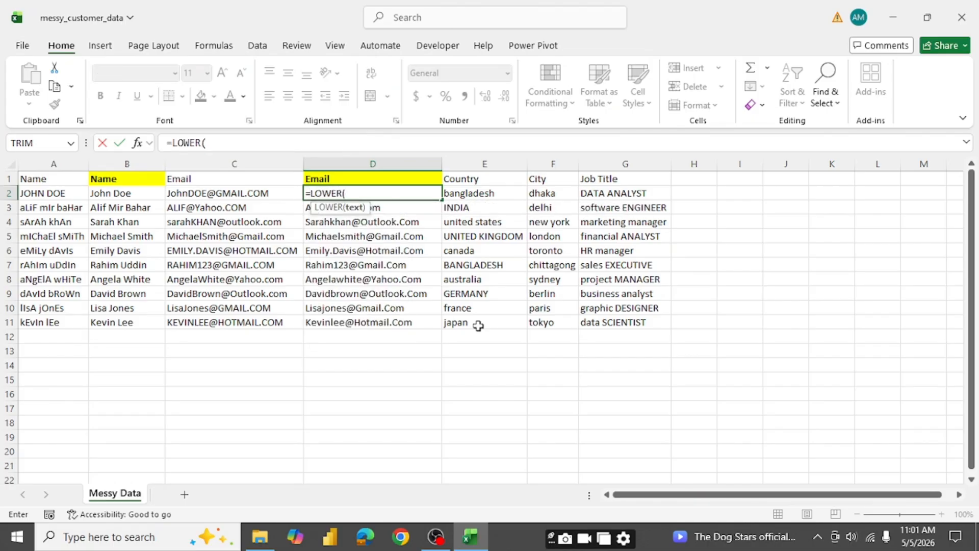
{"action": "left_click", "coordinate": [243, 194]}
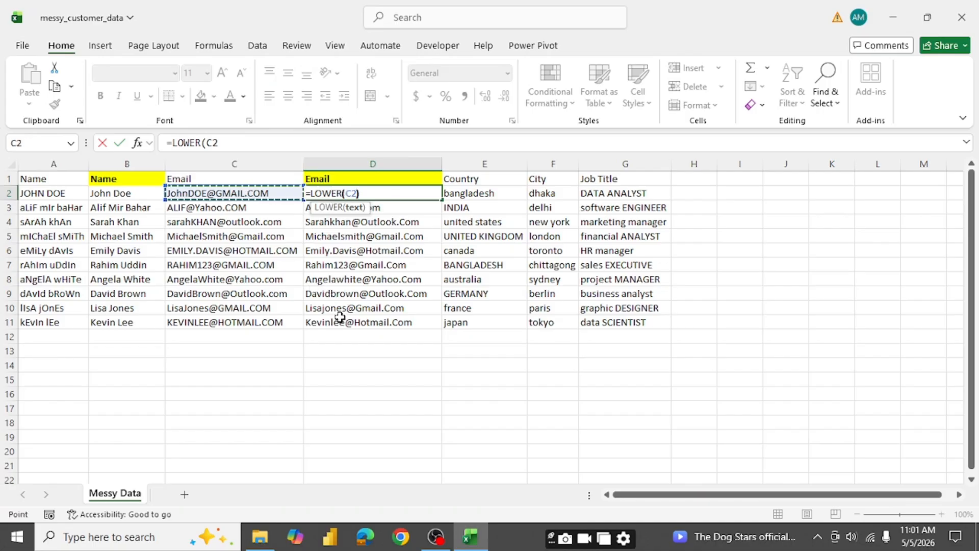
{"action": "type", "text": ")"}
{"action": "key", "text": "Return"}
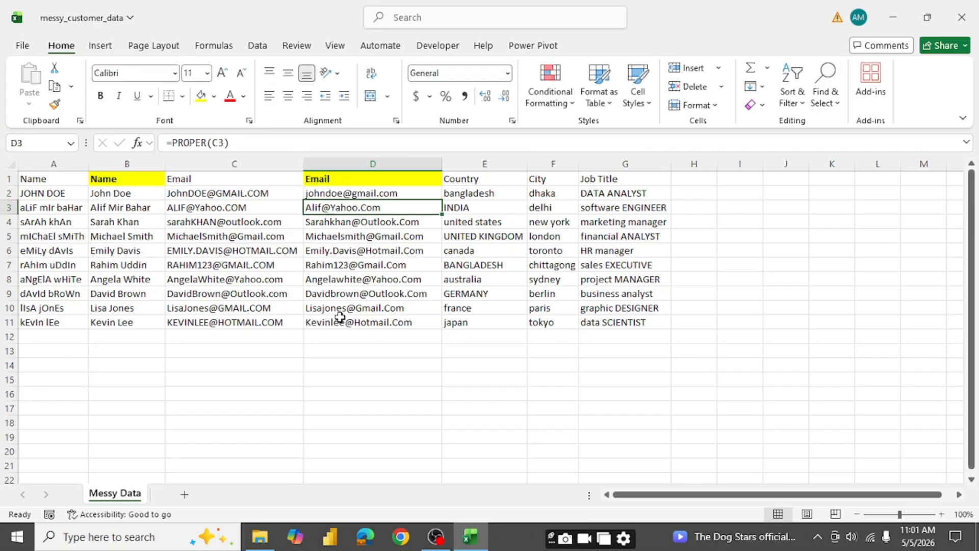
Fill the LOWER formula from D2 down to D11
{"action": "left_click", "coordinate": [407, 194]}
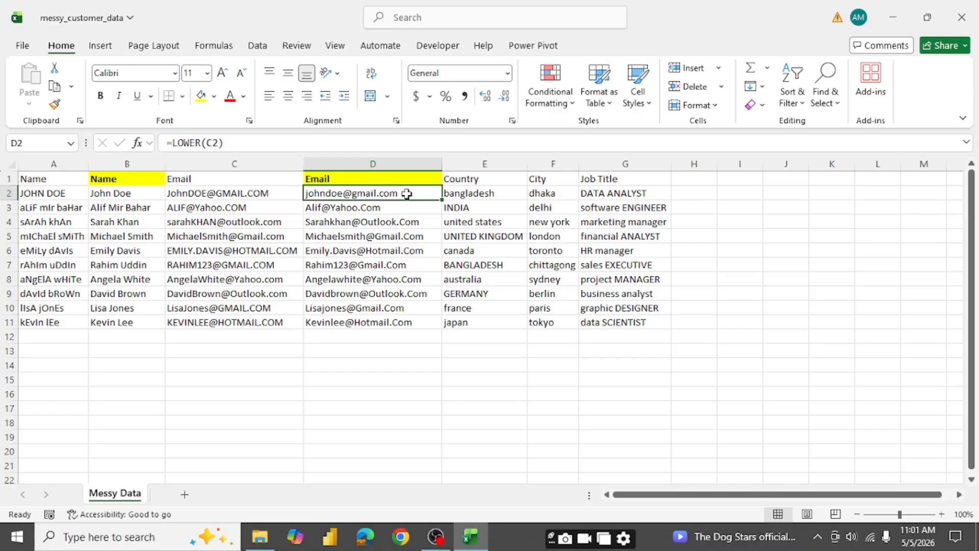
{"action": "double_click", "coordinate": [442, 199]}
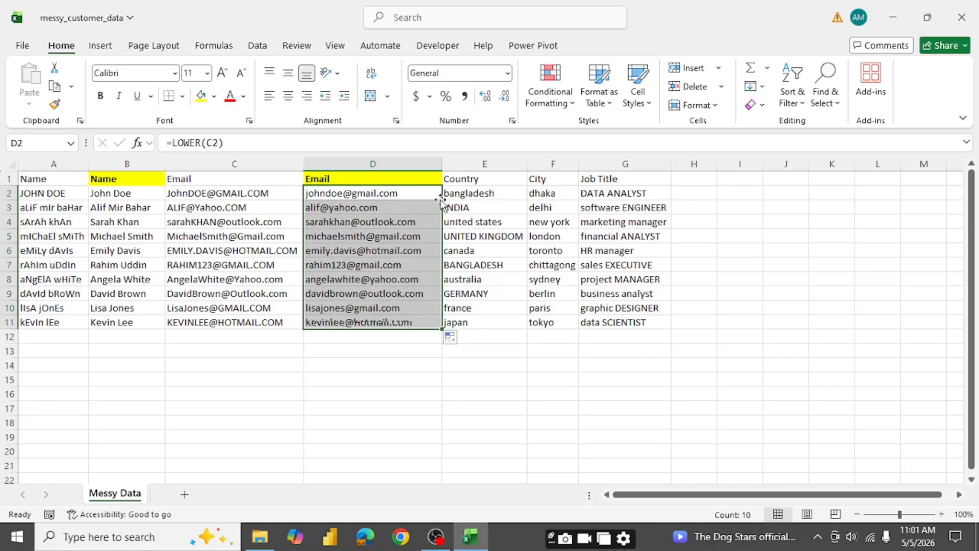
{"action": "left_click", "coordinate": [384, 364]}
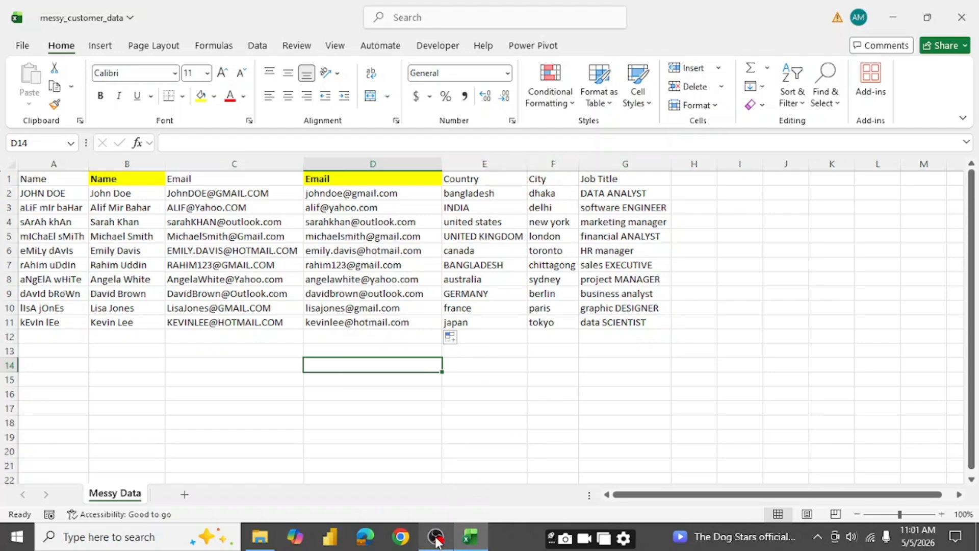
Insert a blank column before the City column and enter the header Country in F1
{"action": "left_click", "coordinate": [505, 164]}
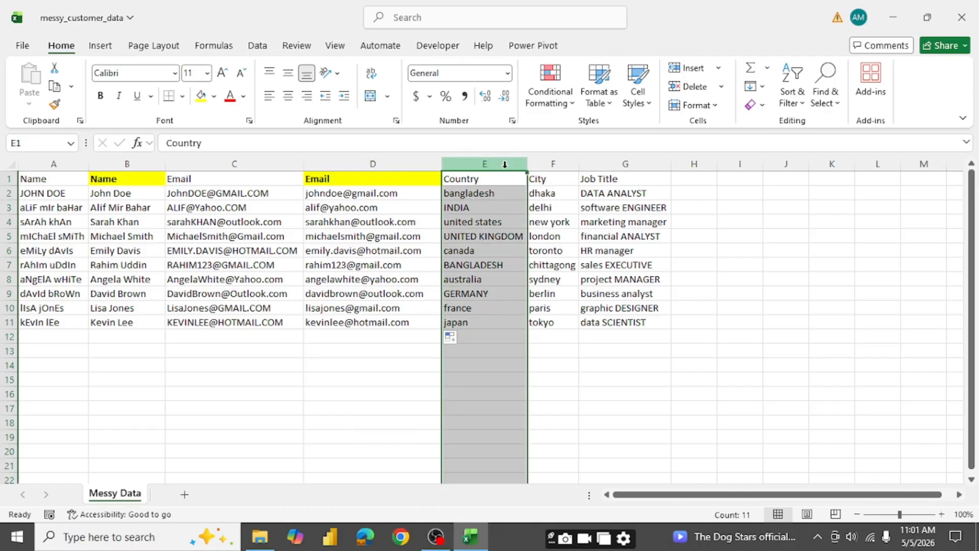
{"action": "left_click", "coordinate": [546, 161]}
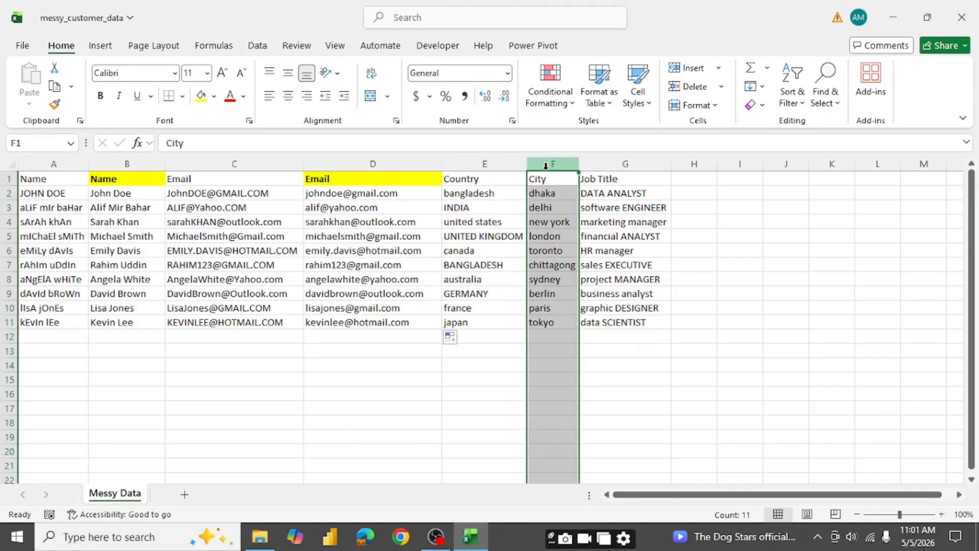
{"action": "right_click", "coordinate": [546, 168]}
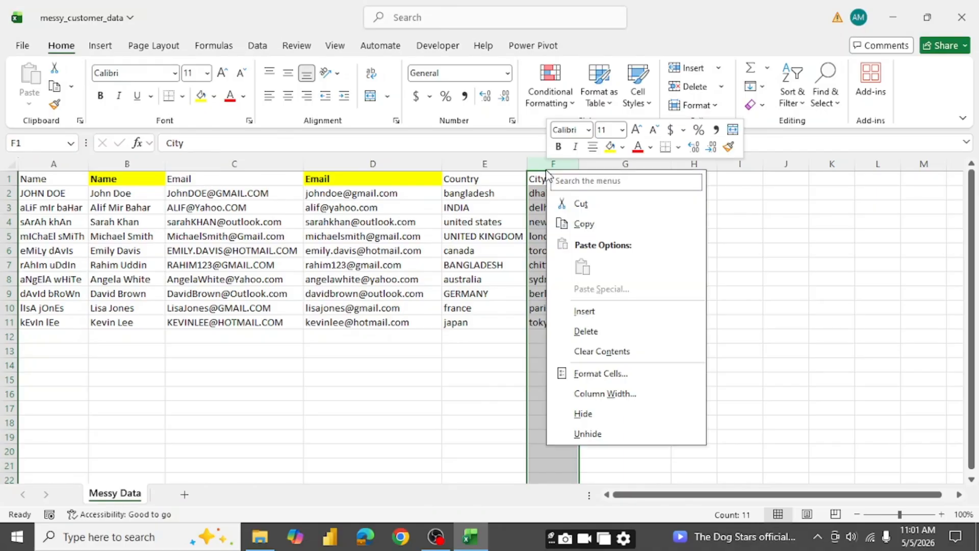
{"action": "left_click", "coordinate": [587, 312]}
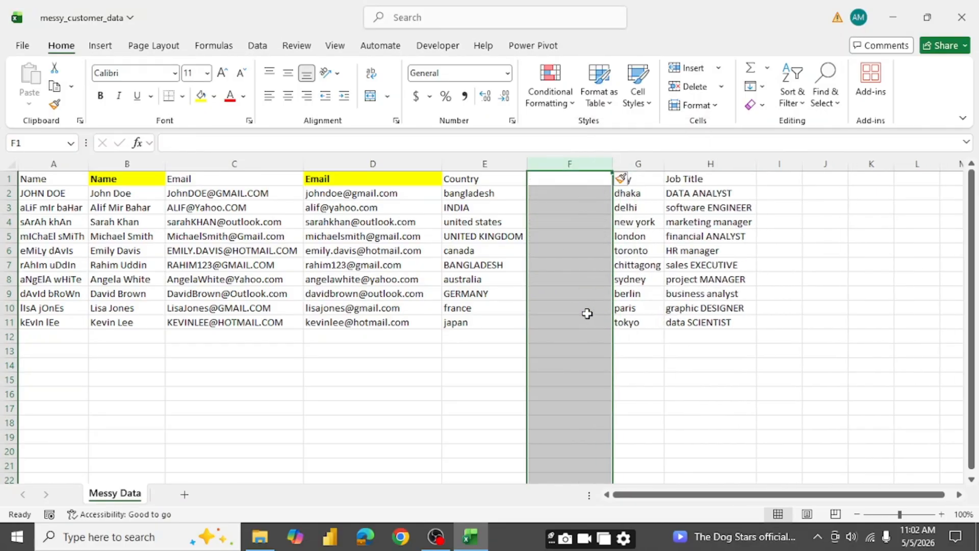
{"action": "left_click", "coordinate": [557, 184]}
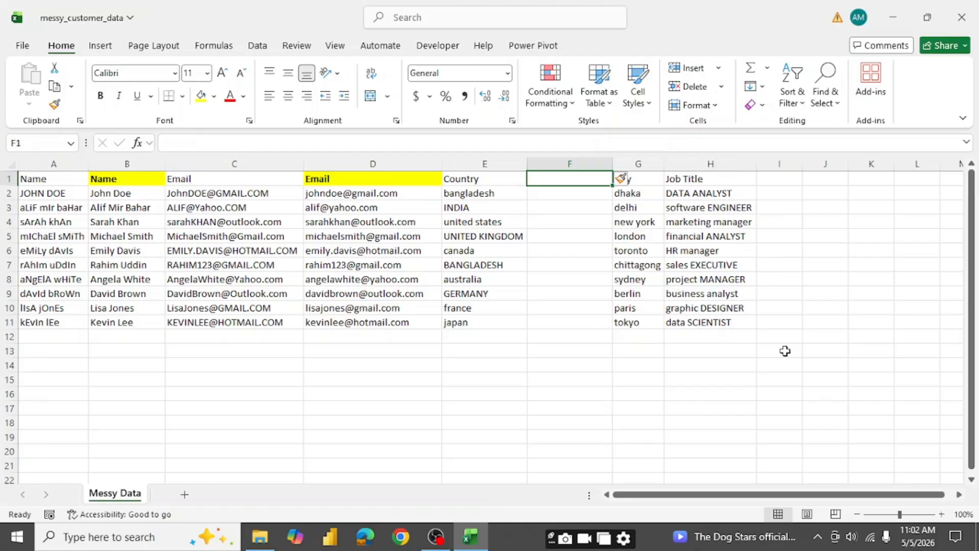
{"action": "type", "text": "Country"}
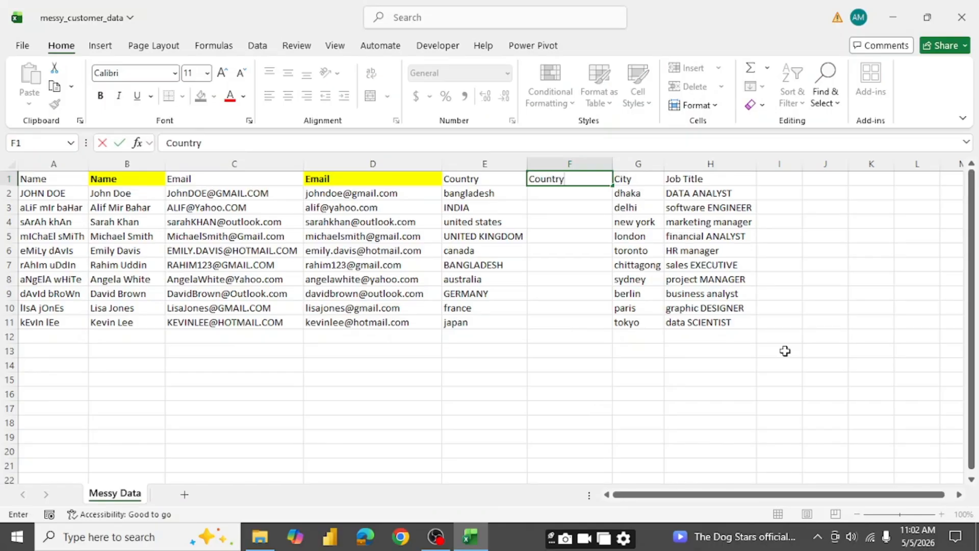
{"action": "key", "text": "Return"}
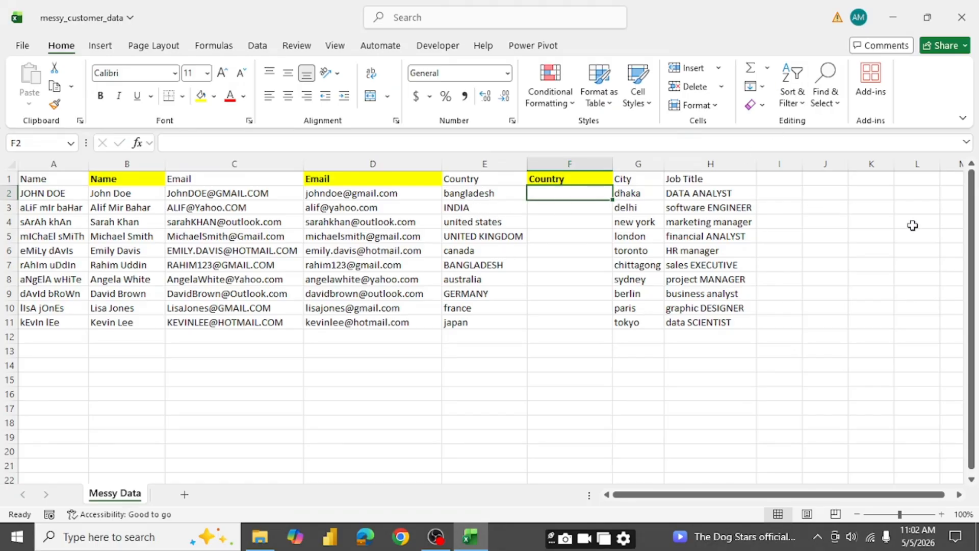
Enter =PROPER(E2) in F2 to convert the first country name to proper case
{"action": "type", "text": "="}
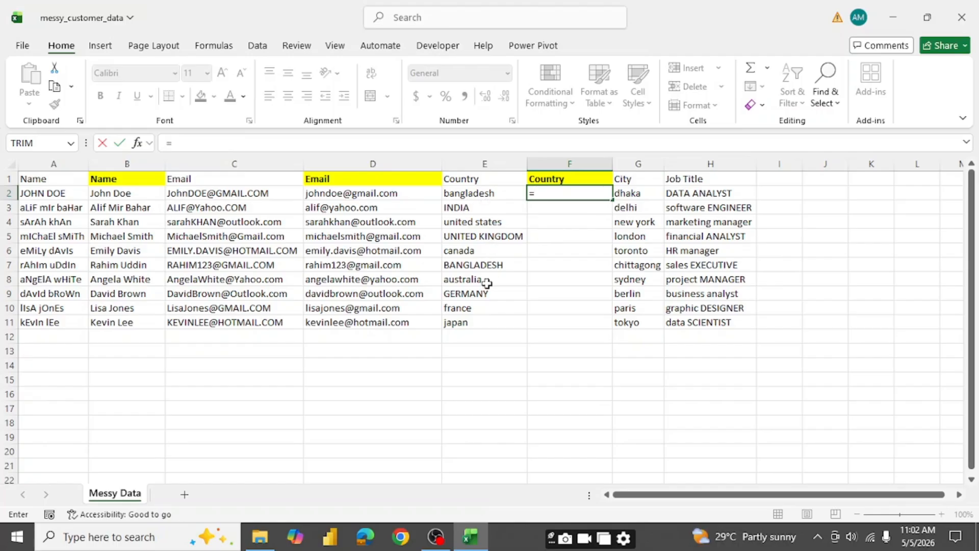
{"action": "left_click", "coordinate": [496, 196]}
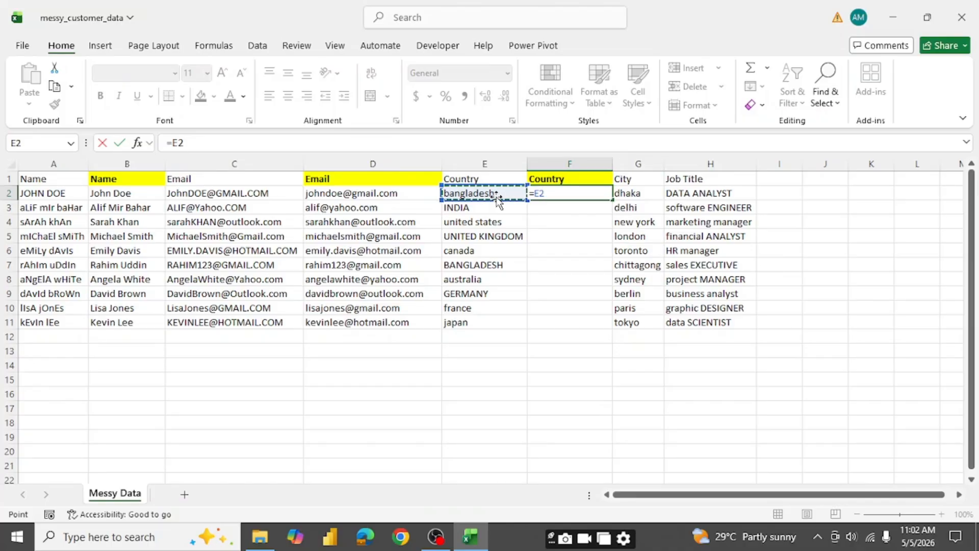
{"action": "key", "text": "BackSpace"}
{"action": "key", "text": "BackSpace"}
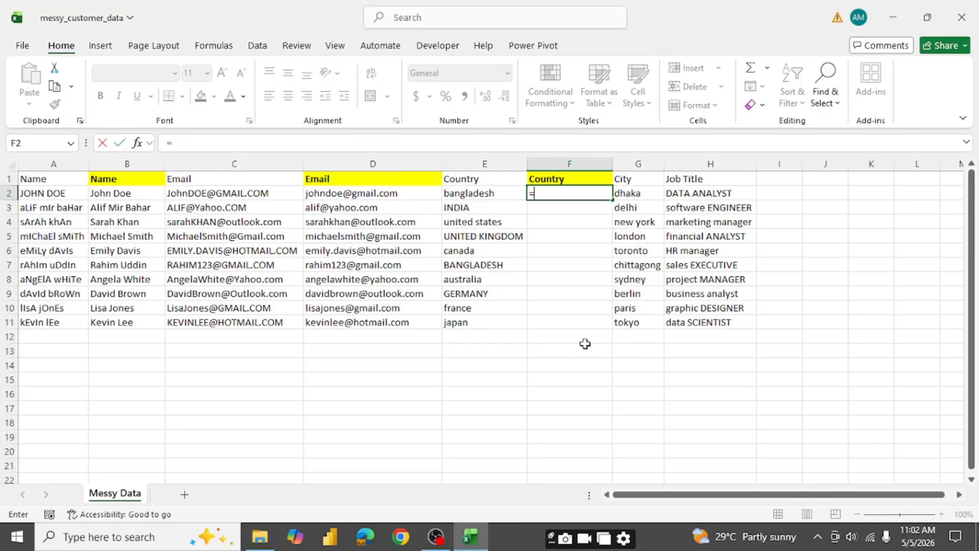
{"action": "type", "text": "proper"}
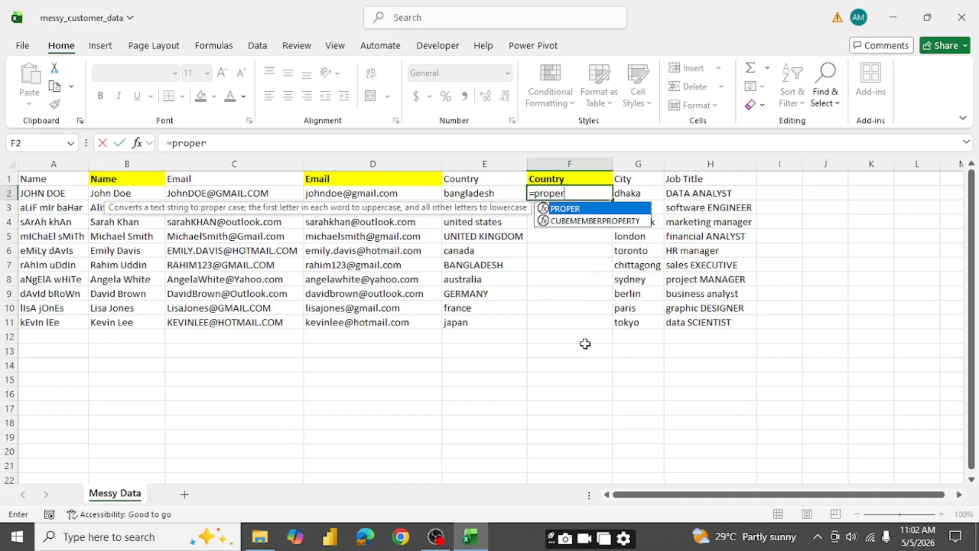
{"action": "key", "text": "Tab"}
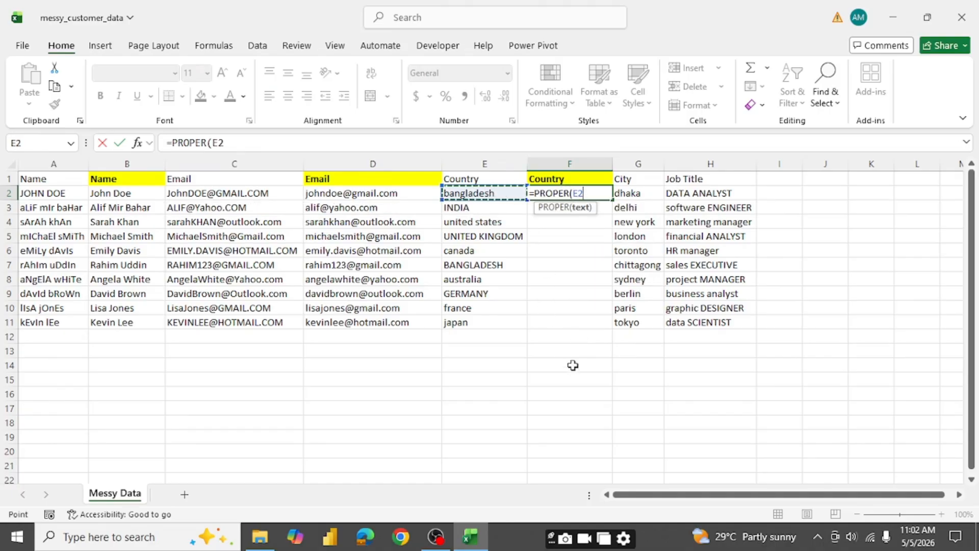
{"action": "type", "text": ")"}
{"action": "key", "text": "Return"}
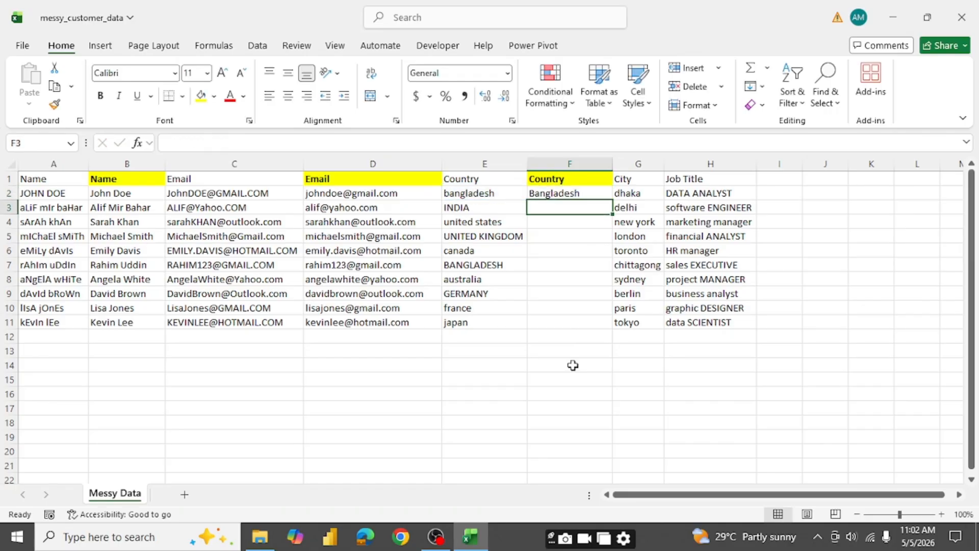
Fill the PROPER formula from F2 down to F11 and check several of the filled country cells
{"action": "left_click", "coordinate": [587, 193]}
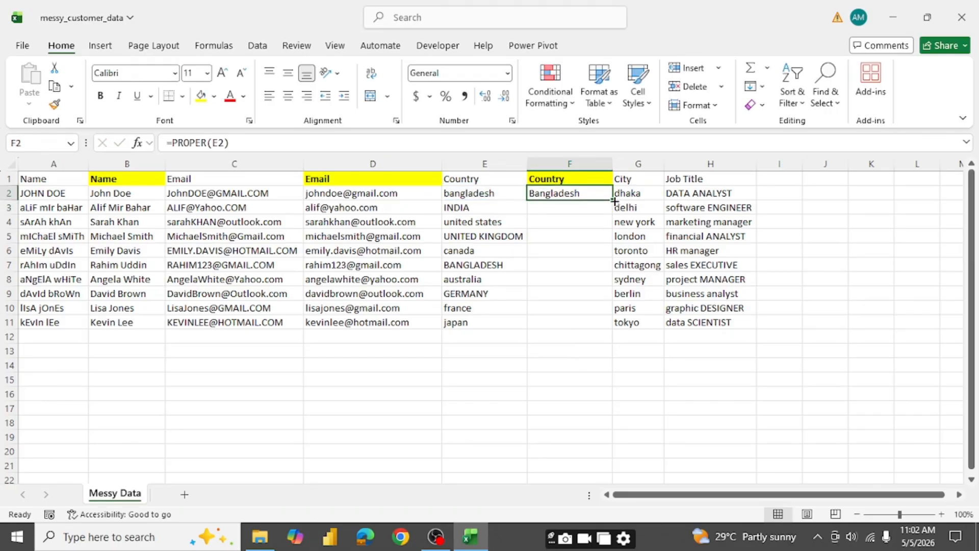
{"action": "double_click", "coordinate": [614, 201]}
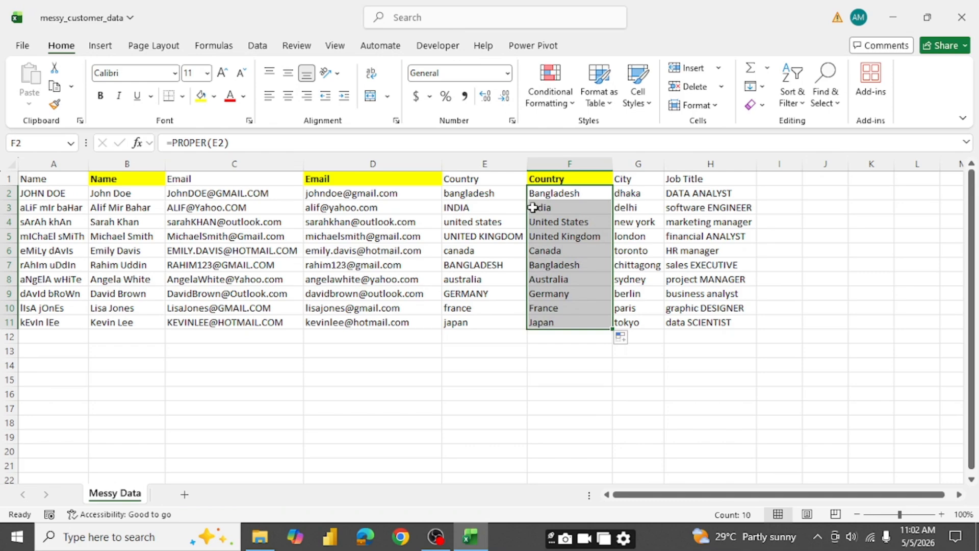
{"action": "left_click", "coordinate": [559, 225]}
{"action": "key", "text": "Down"}
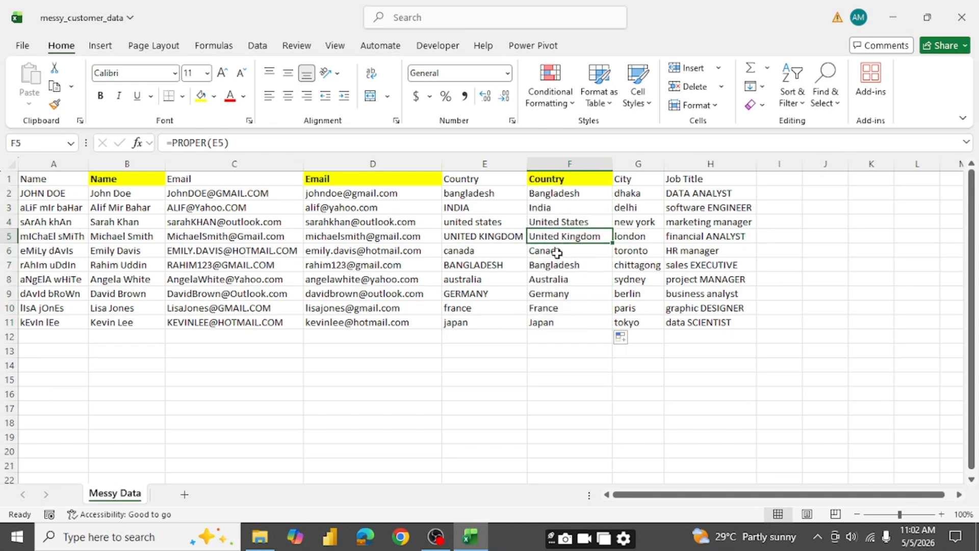
{"action": "left_click", "coordinate": [557, 251]}
{"action": "left_click", "coordinate": [555, 308]}
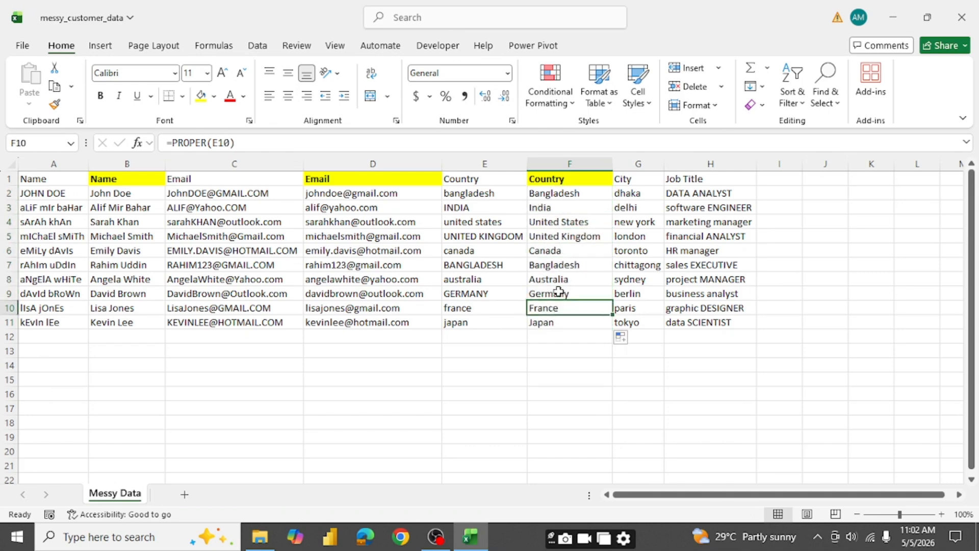
{"action": "left_click", "coordinate": [561, 266]}
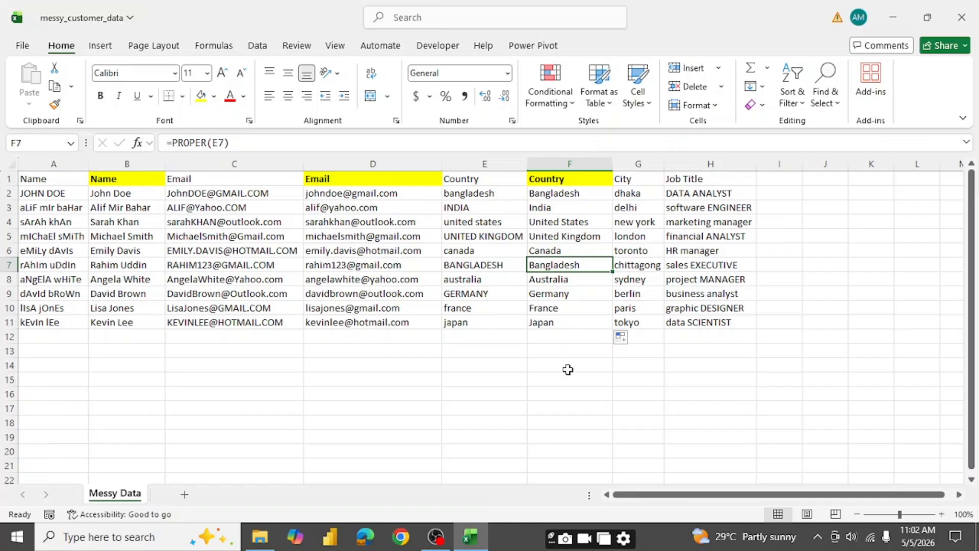
Insert a blank column before the Job Title column and enter the header City in H1
{"action": "left_click", "coordinate": [694, 160]}
{"action": "right_click", "coordinate": [694, 161]}
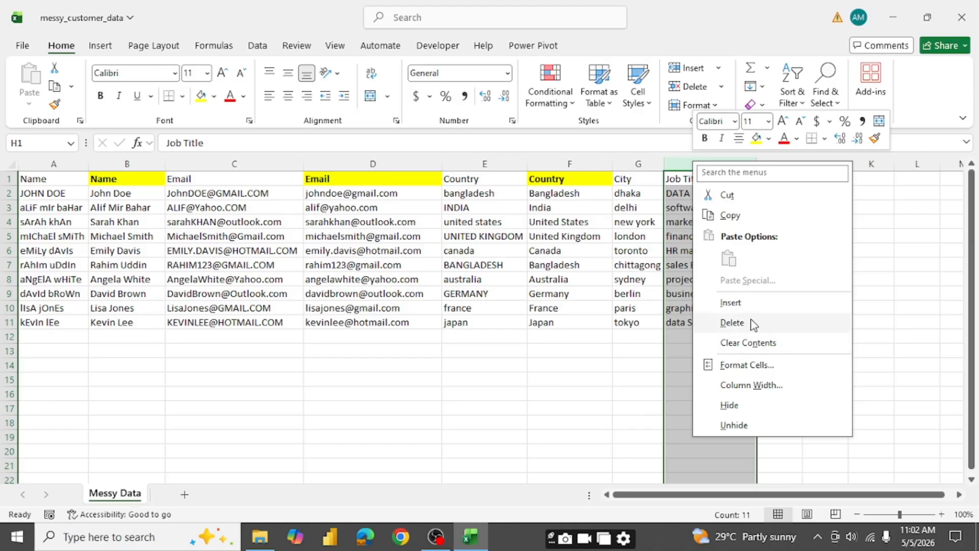
{"action": "left_click", "coordinate": [750, 302]}
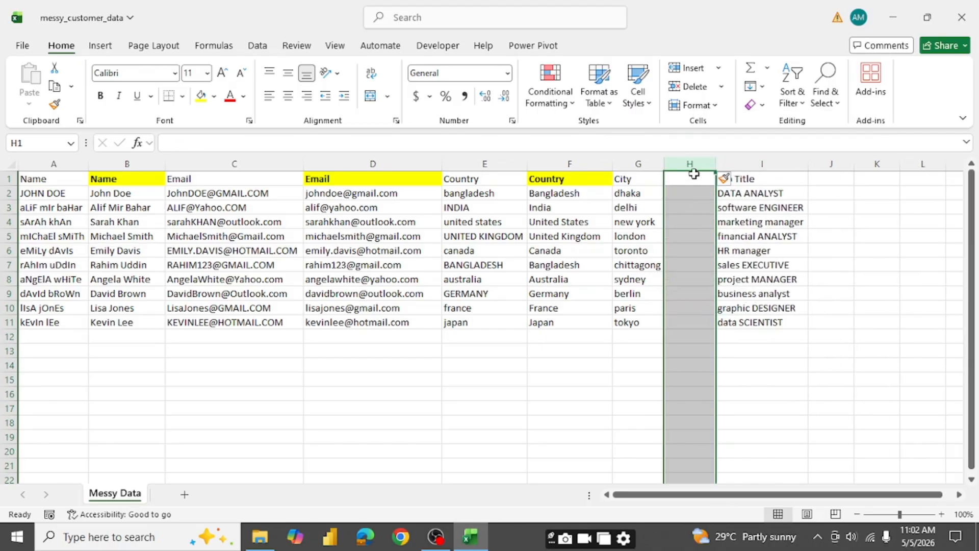
{"action": "left_click", "coordinate": [695, 175]}
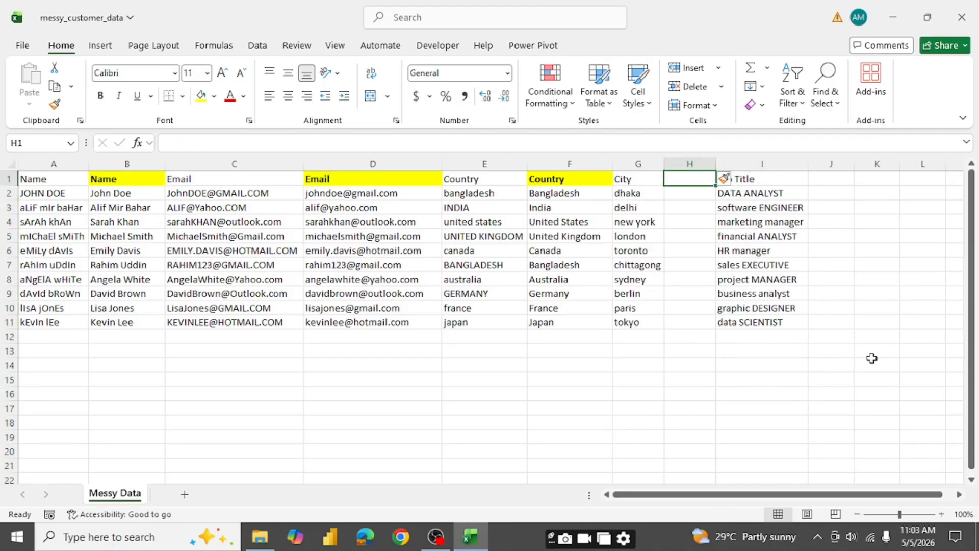
{"action": "type", "text": "City"}
{"action": "key", "text": "Return"}
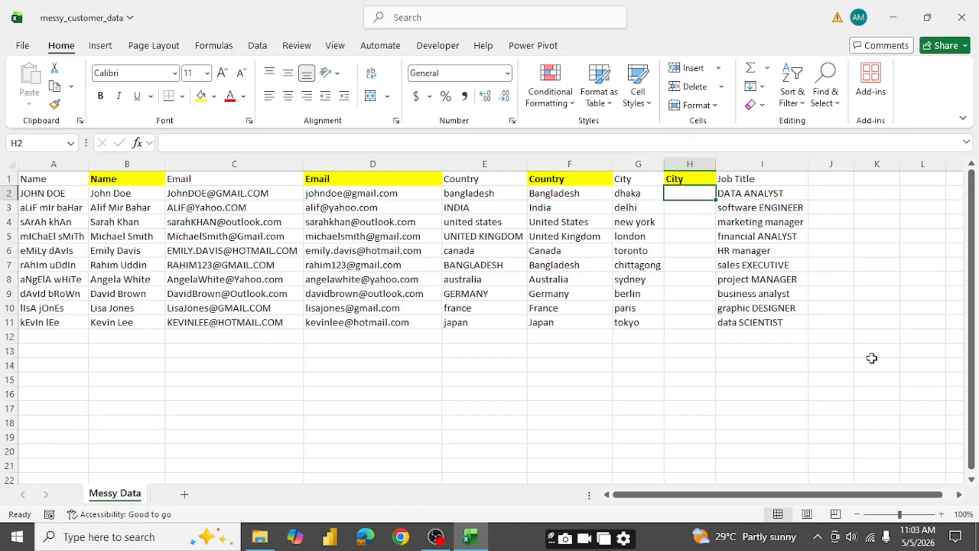
Enter =UPPER(G2) in H2 to convert the first city name to uppercase
{"action": "type", "text": "="}
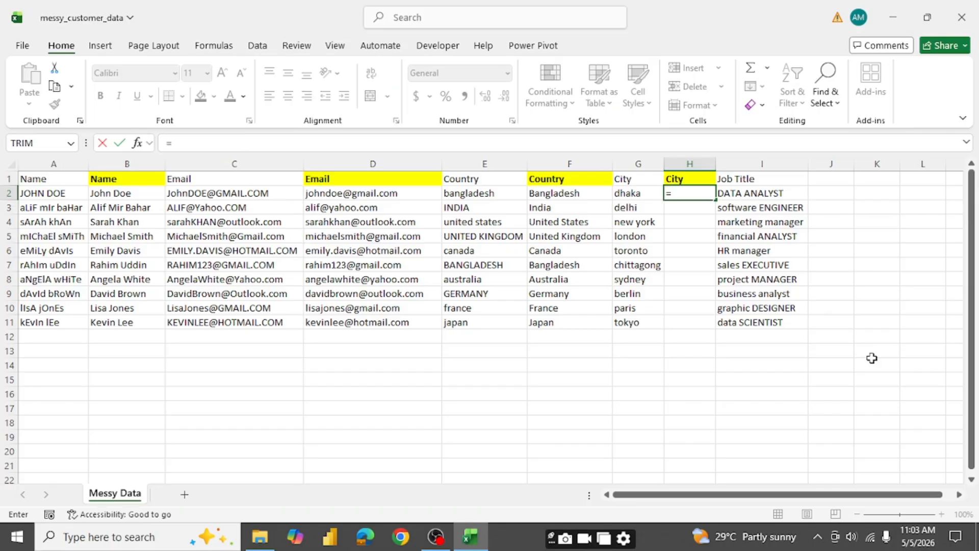
{"action": "type", "text": "Upper"}
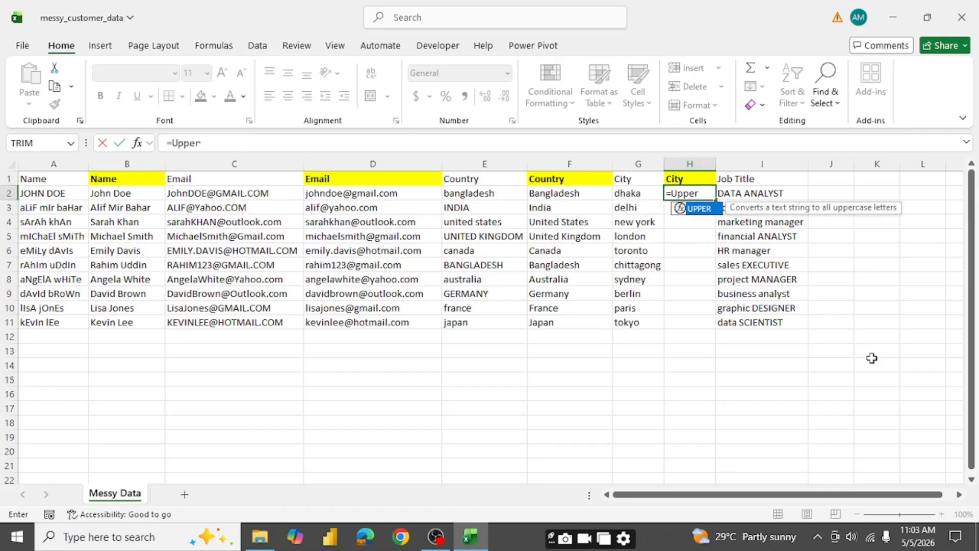
{"action": "key", "text": "Tab"}
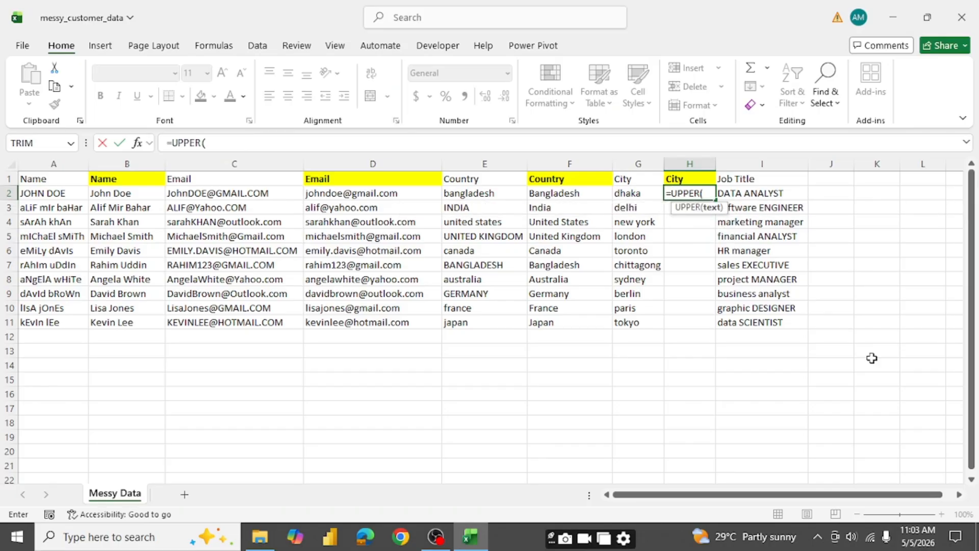
{"action": "left_click", "coordinate": [641, 193]}
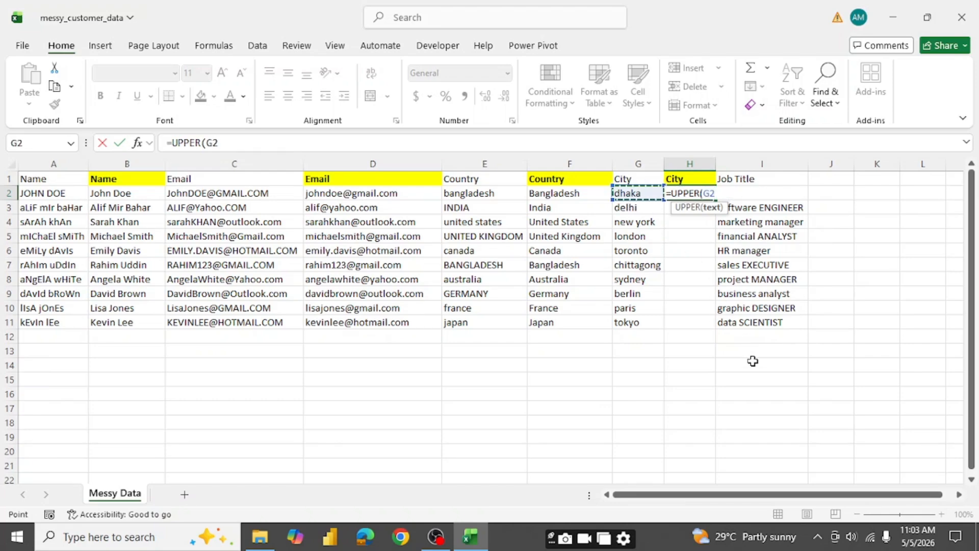
{"action": "key", "text": "Return"}
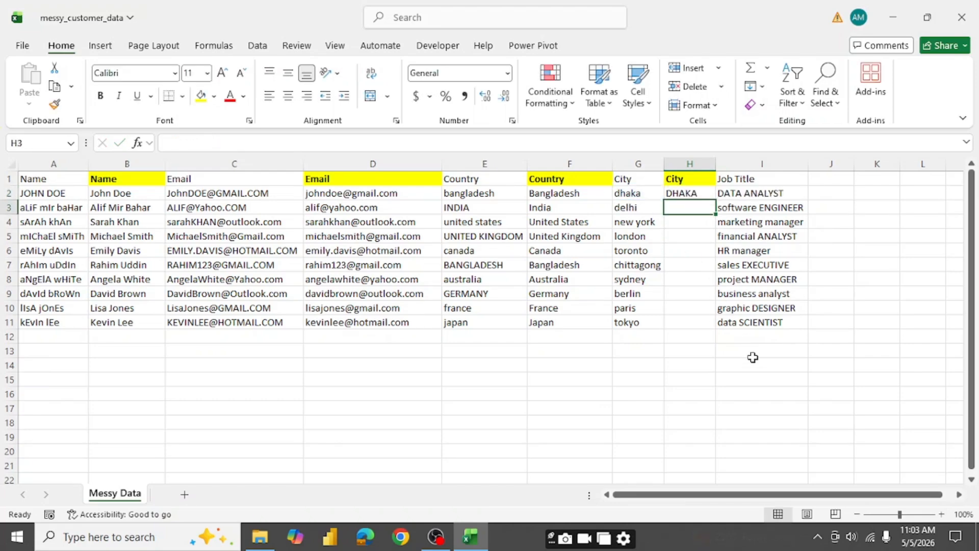
Fill the UPPER formula from H2 down to H11 and autofit the width of column H
{"action": "left_click", "coordinate": [710, 193]}
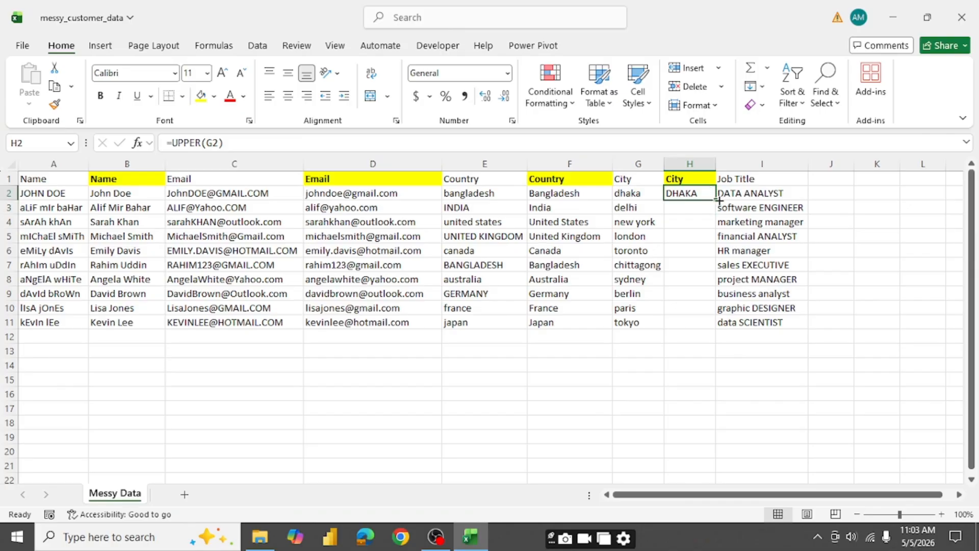
{"action": "double_click", "coordinate": [719, 201]}
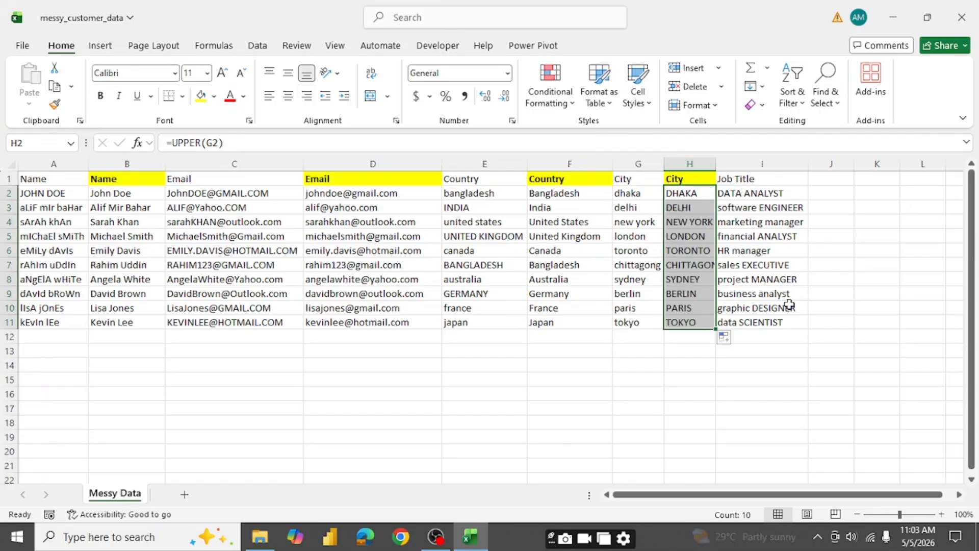
{"action": "double_click", "coordinate": [715, 163]}
{"action": "left_click", "coordinate": [689, 205]}
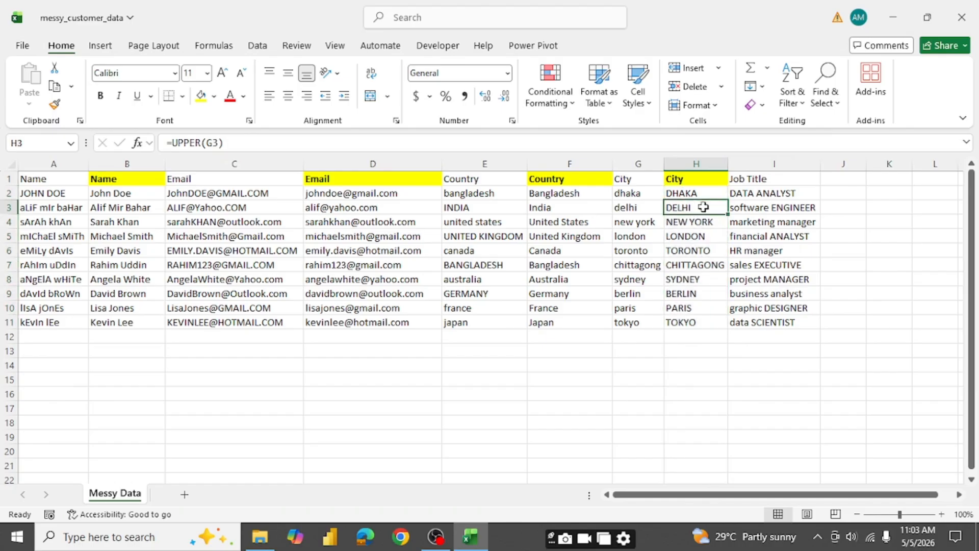
Enter the header Job Title in J1, beside the original job title column
{"action": "left_click", "coordinate": [842, 178]}
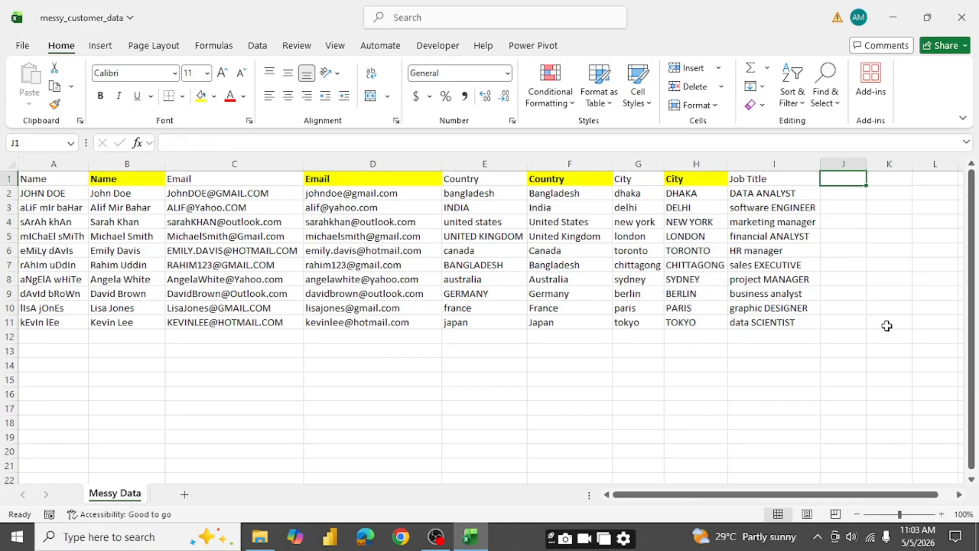
{"action": "type", "text": "Job"}
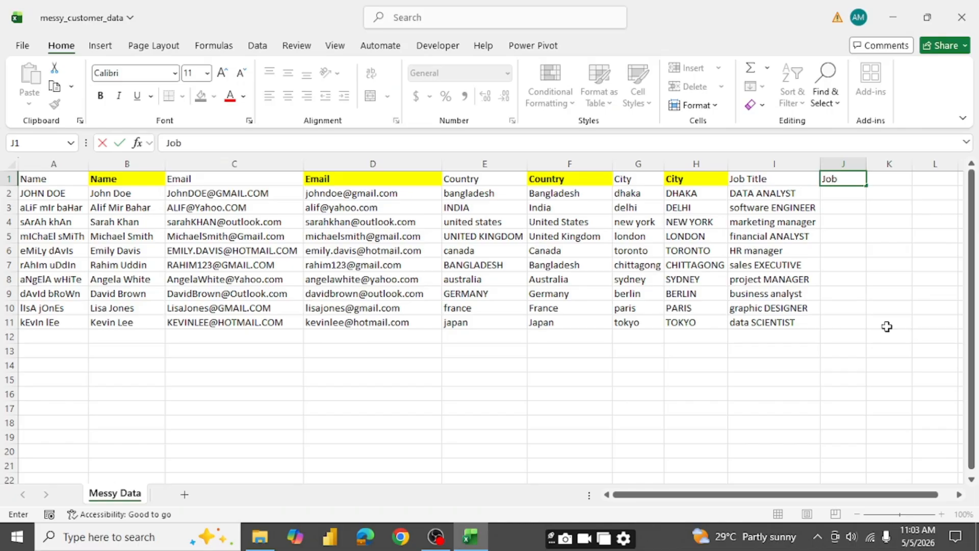
{"action": "type", "text": " Title"}
{"action": "key", "text": "Return"}
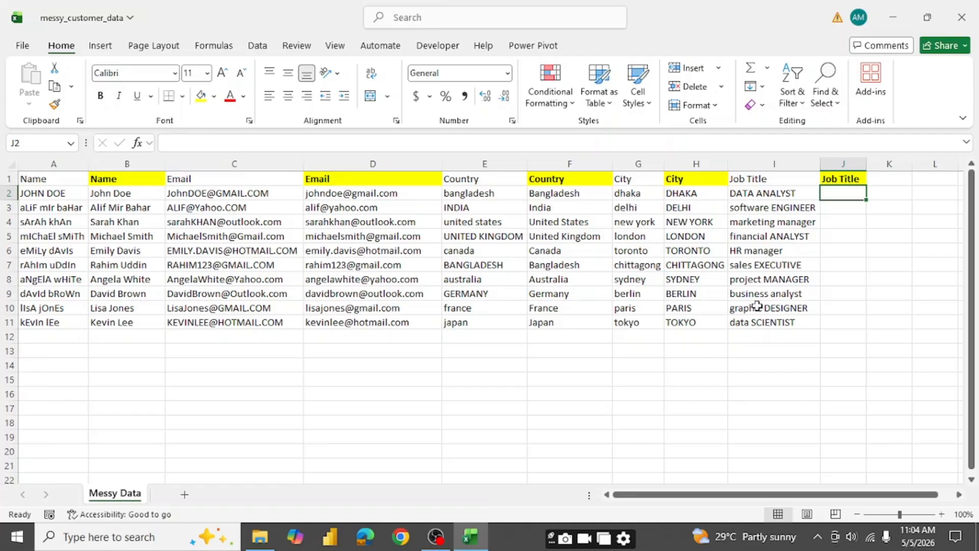
{"action": "type", "text": "="}
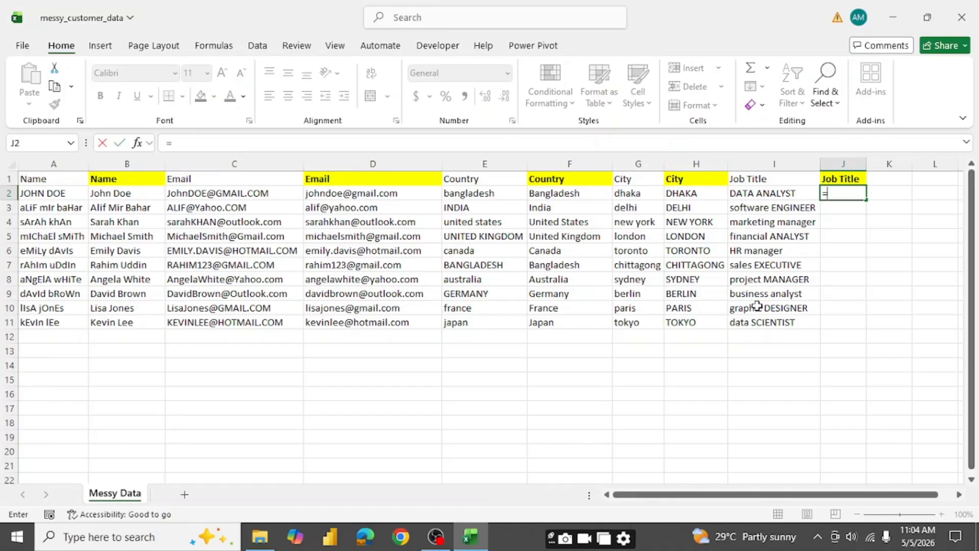
{"action": "type", "text": "Proper"}
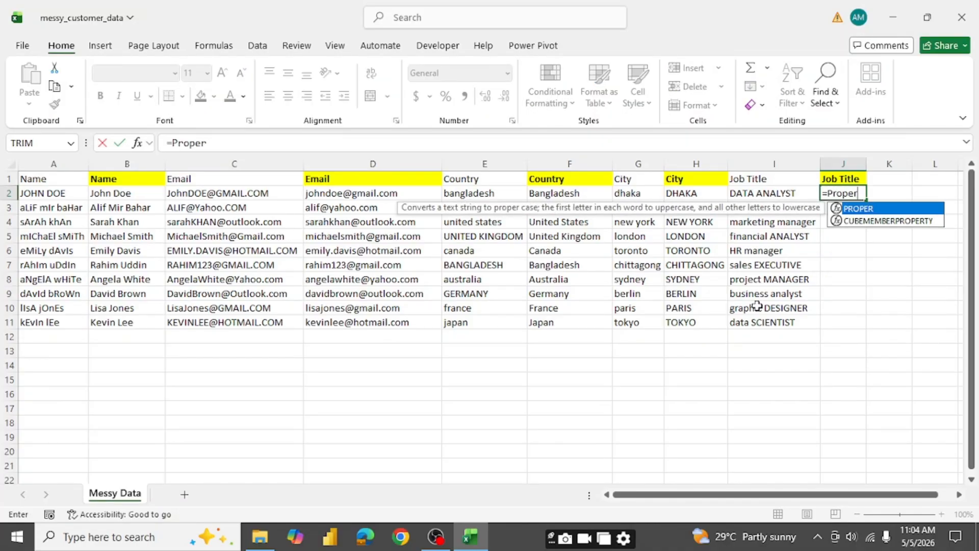
{"action": "key", "text": "BackSpace"}
{"action": "key", "text": "BackSpace"}
{"action": "key", "text": "BackSpace"}
{"action": "key", "text": "BackSpace"}
{"action": "key", "text": "BackSpace"}
{"action": "key", "text": "BackSpace"}
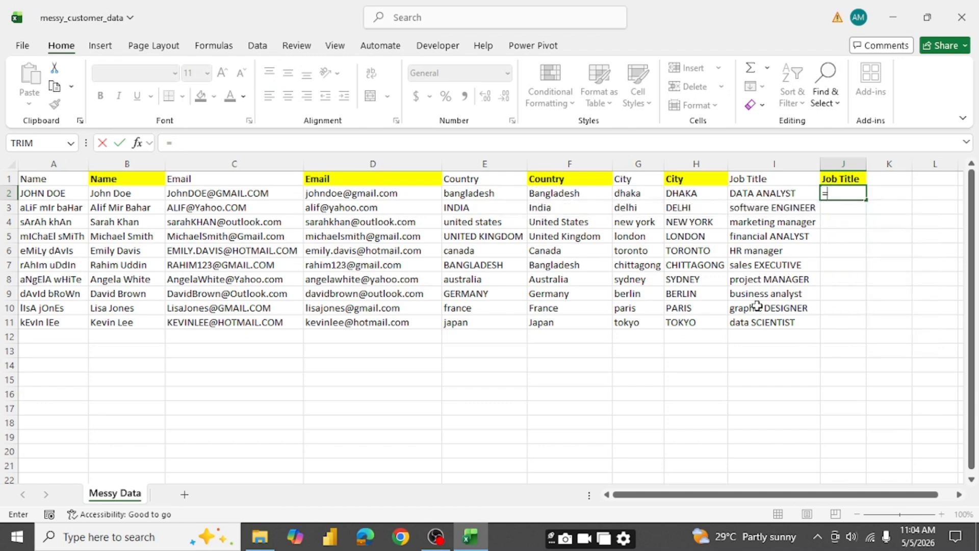
{"action": "key", "text": "BackSpace"}
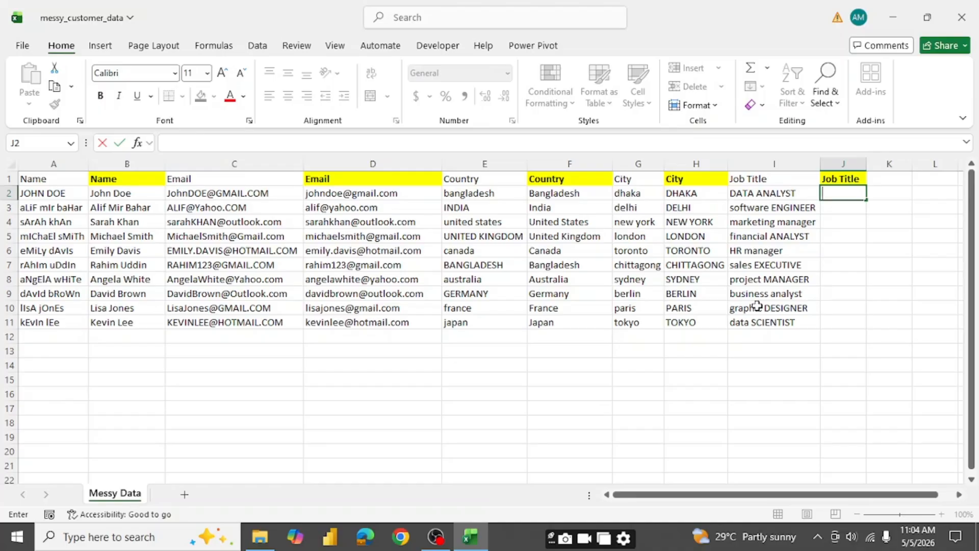
{"action": "left_click", "coordinate": [763, 192]}
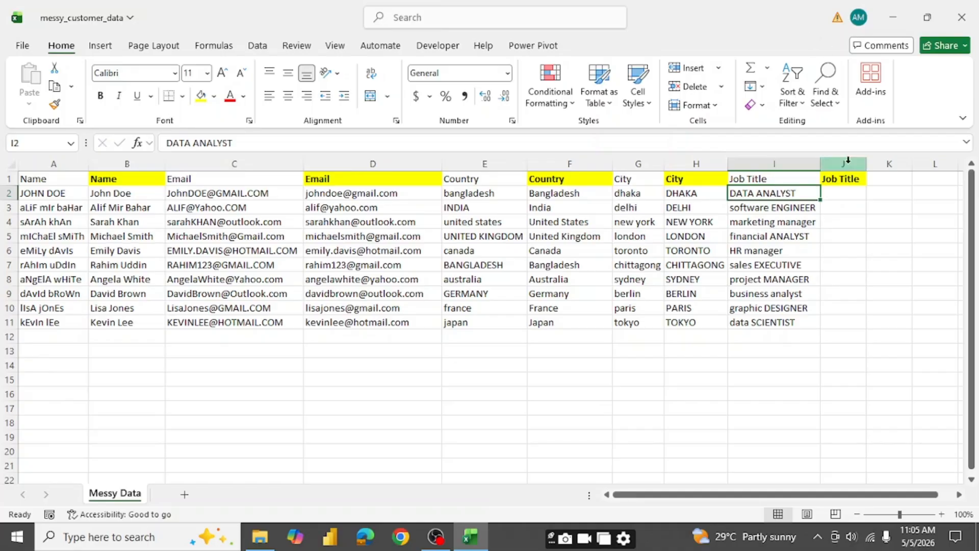
Enter =PROPER(I2) in J2 to convert the first job title to proper case
{"action": "left_click", "coordinate": [847, 198]}
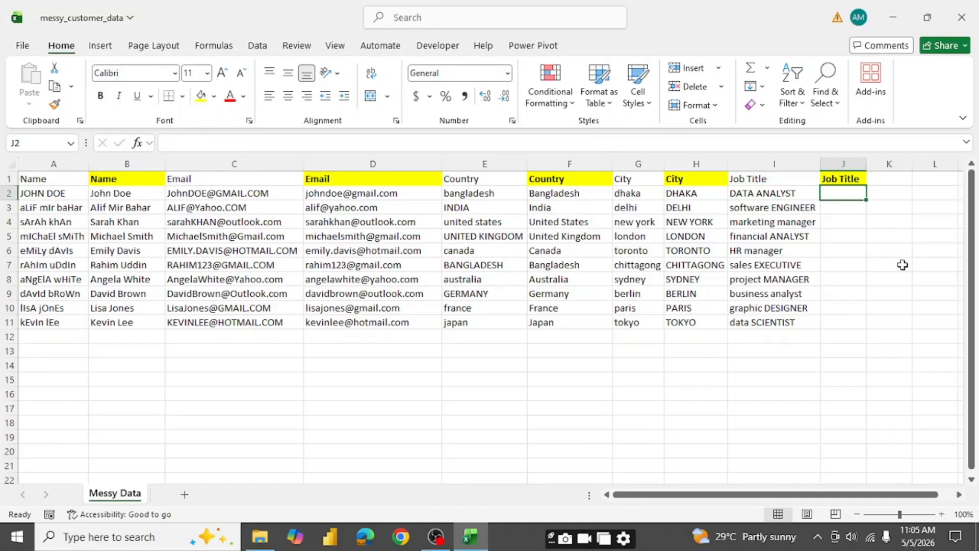
{"action": "type", "text": "="}
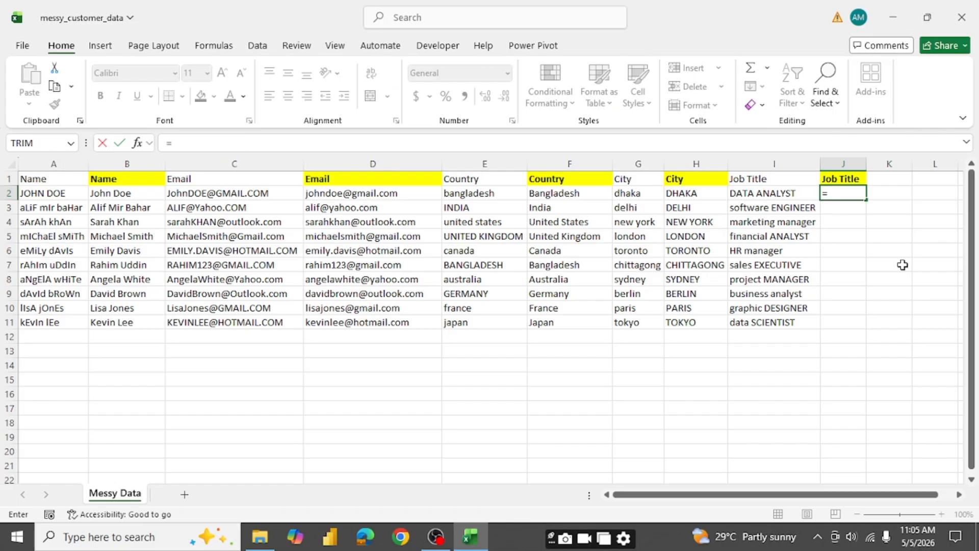
{"action": "type", "text": "Prope"}
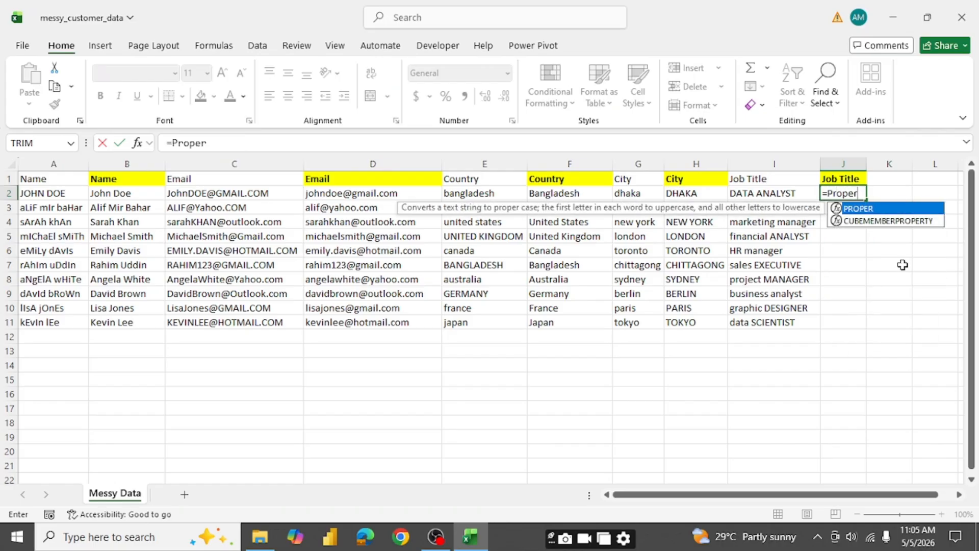
{"action": "type", "text": "r"}
{"action": "key", "text": "Tab"}
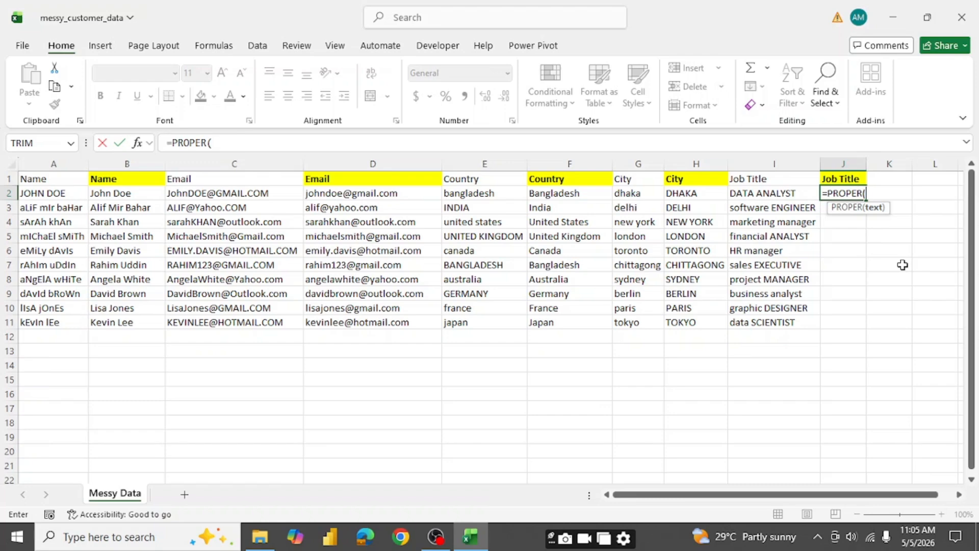
{"action": "left_click", "coordinate": [781, 194]}
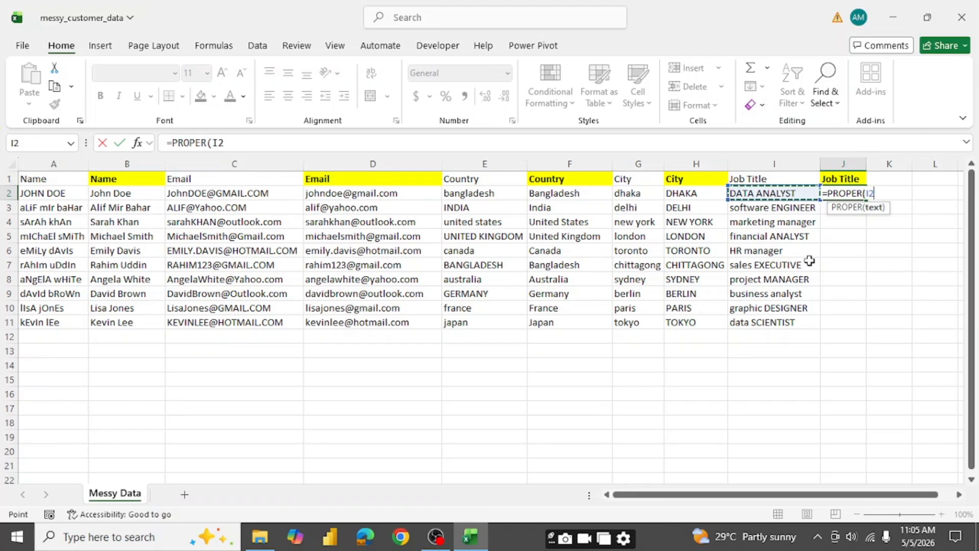
{"action": "type", "text": ")"}
{"action": "key", "text": "Return"}
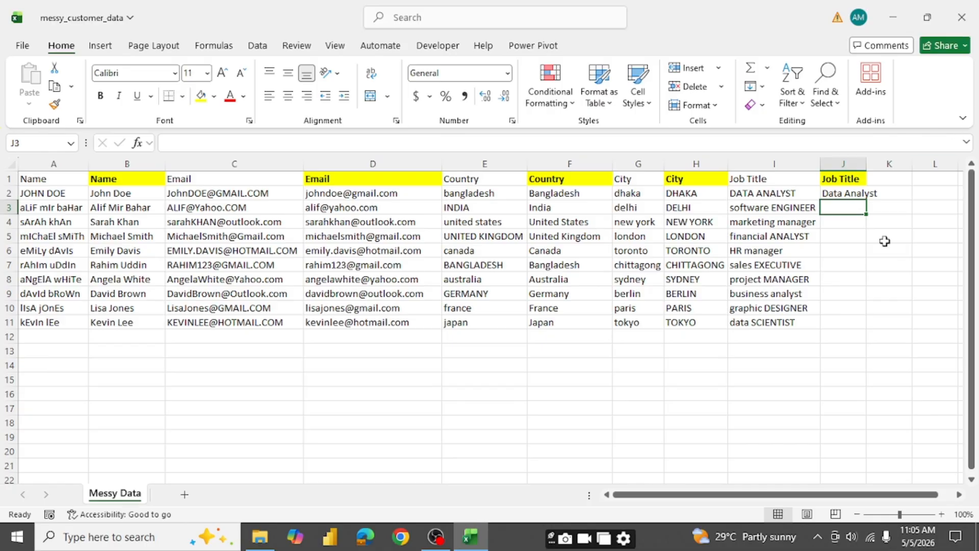
Fill the PROPER formula from J2 down to J11 and autofit the width of column J
{"action": "left_click", "coordinate": [855, 193]}
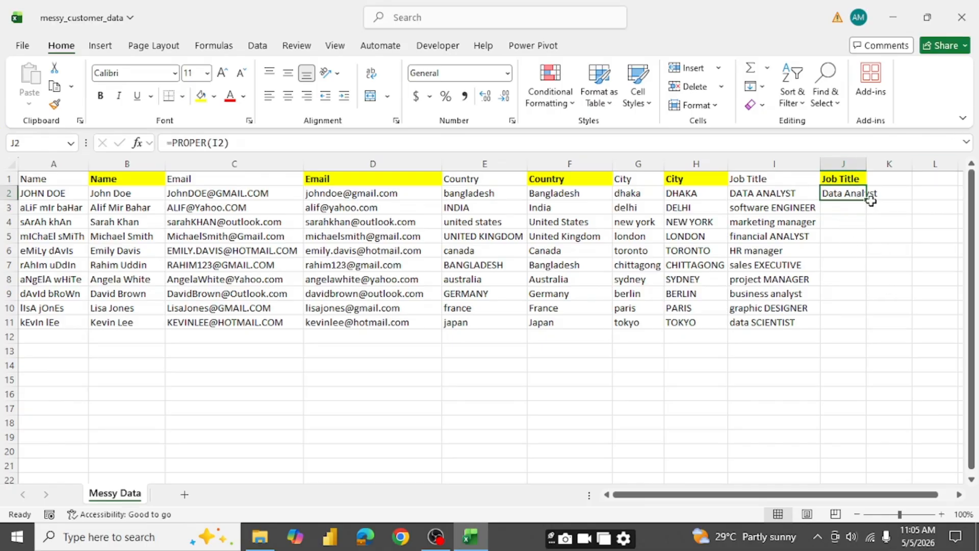
{"action": "double_click", "coordinate": [867, 200]}
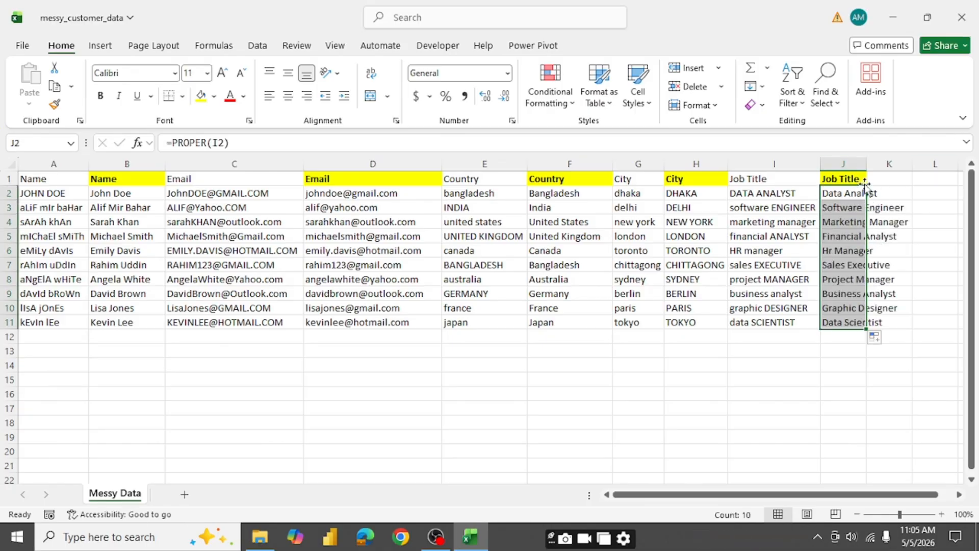
{"action": "double_click", "coordinate": [867, 163]}
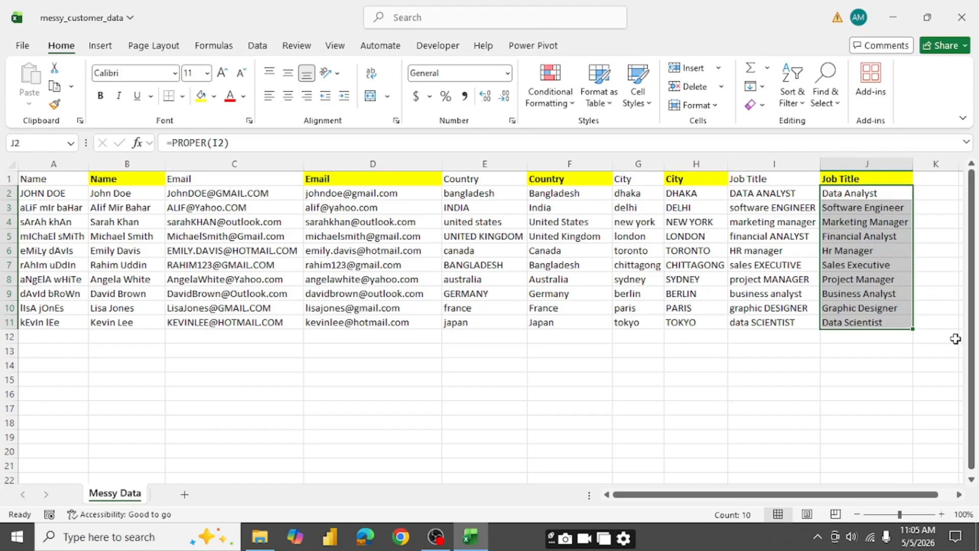
Try to override the job title in J6 by entering =HR Manager
{"action": "left_click", "coordinate": [890, 252]}
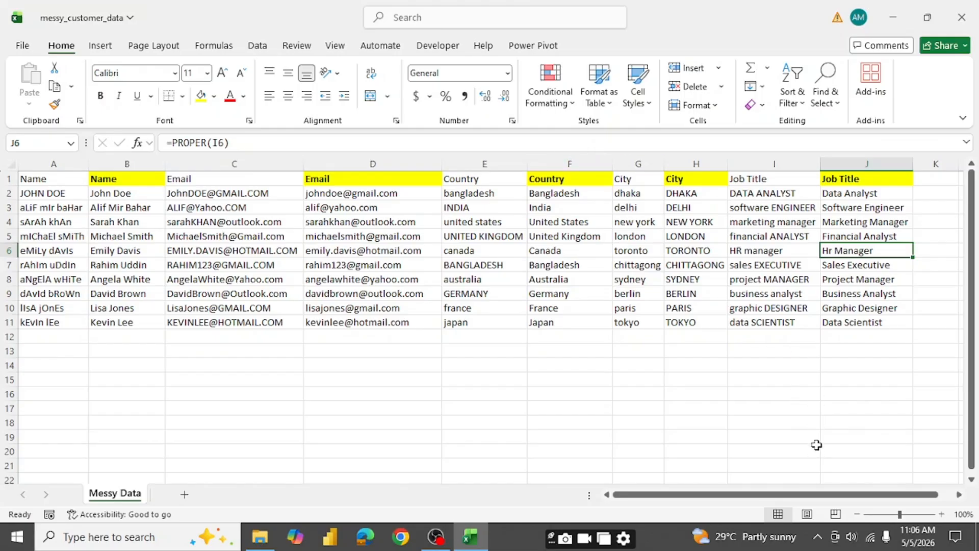
{"action": "type", "text": "="}
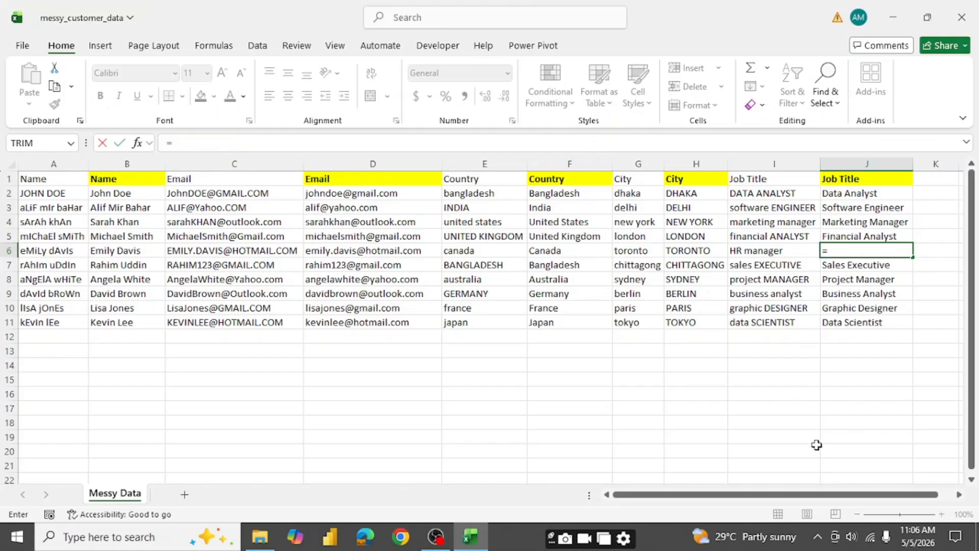
{"action": "type", "text": "H"}
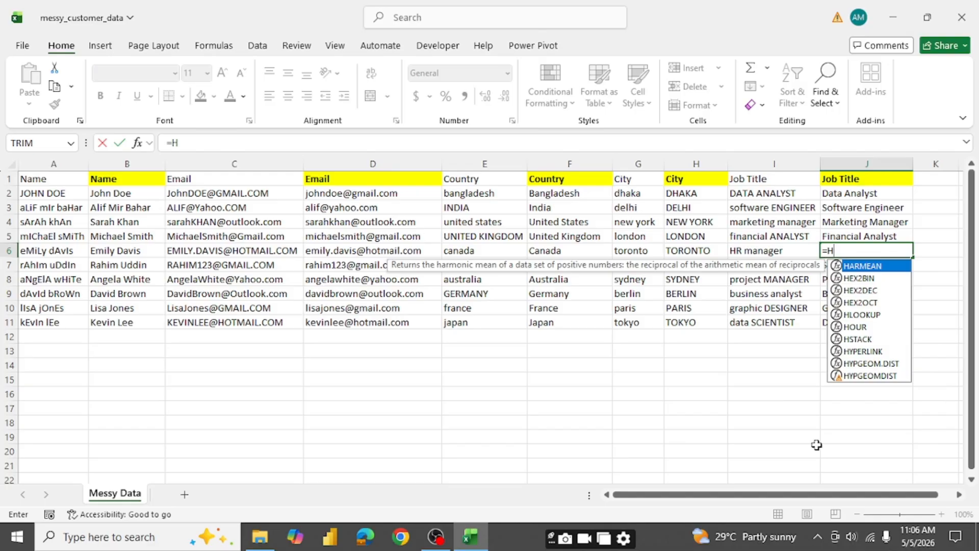
{"action": "type", "text": "R Mana"}
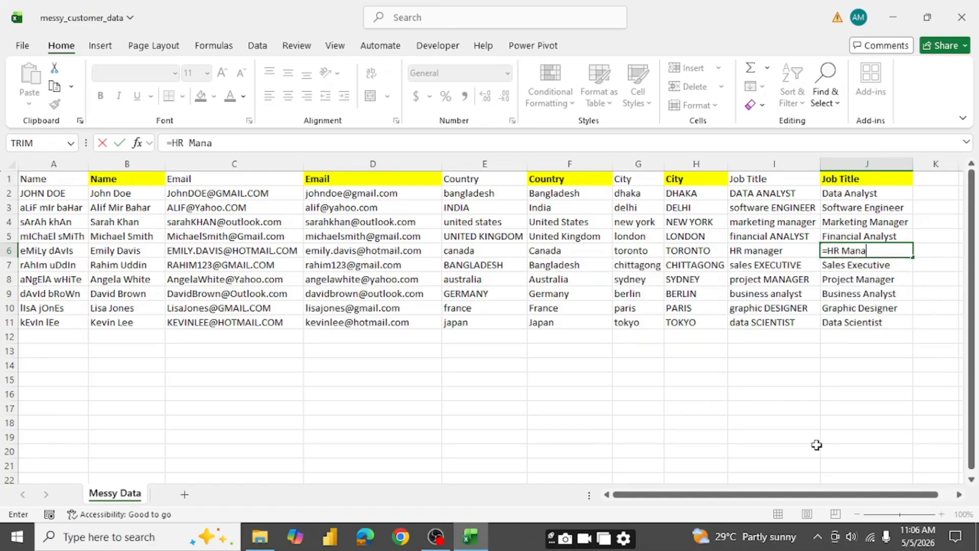
{"action": "type", "text": "ger"}
{"action": "key", "text": "Return"}
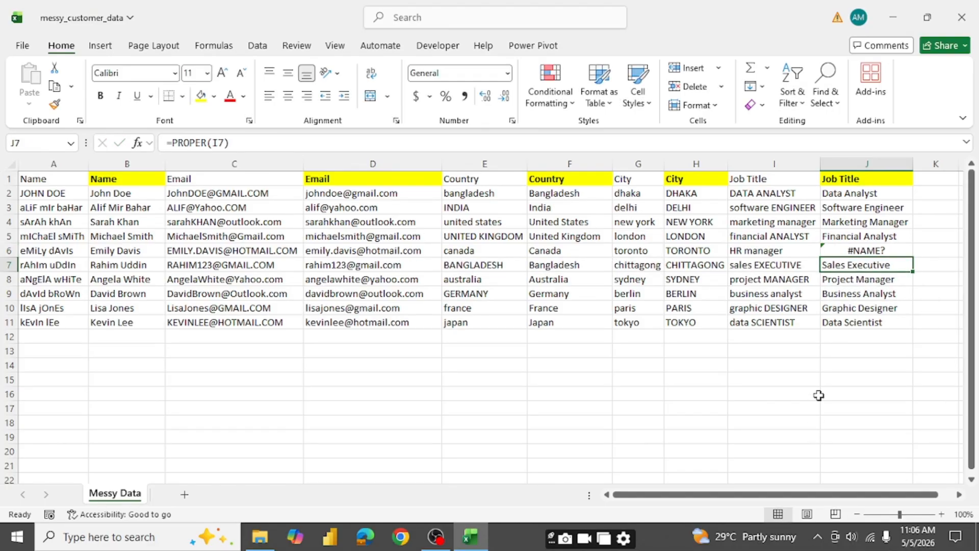
Replace the content of J6 with the plain text HR Manager, and select J3:J11 to review the job titles
{"action": "left_click", "coordinate": [860, 248]}
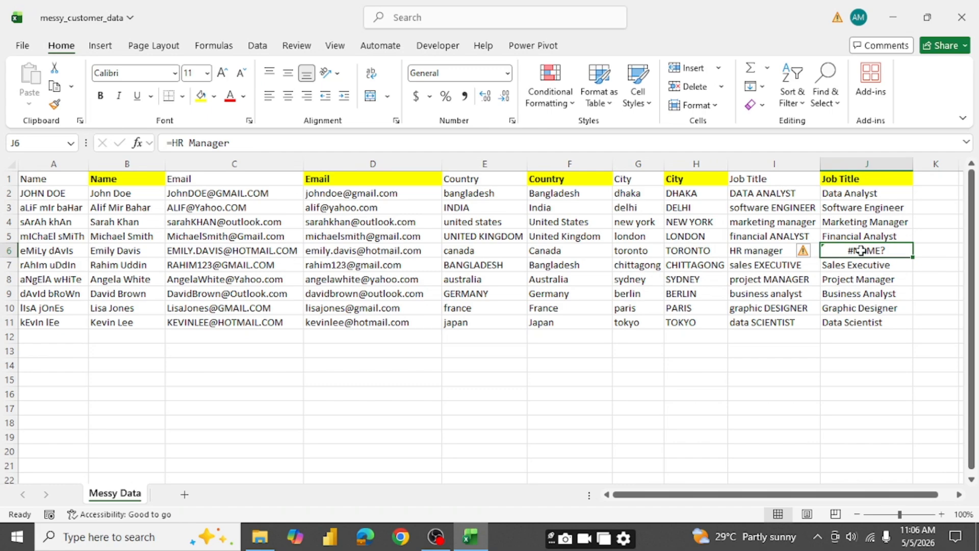
{"action": "key", "text": "Delete"}
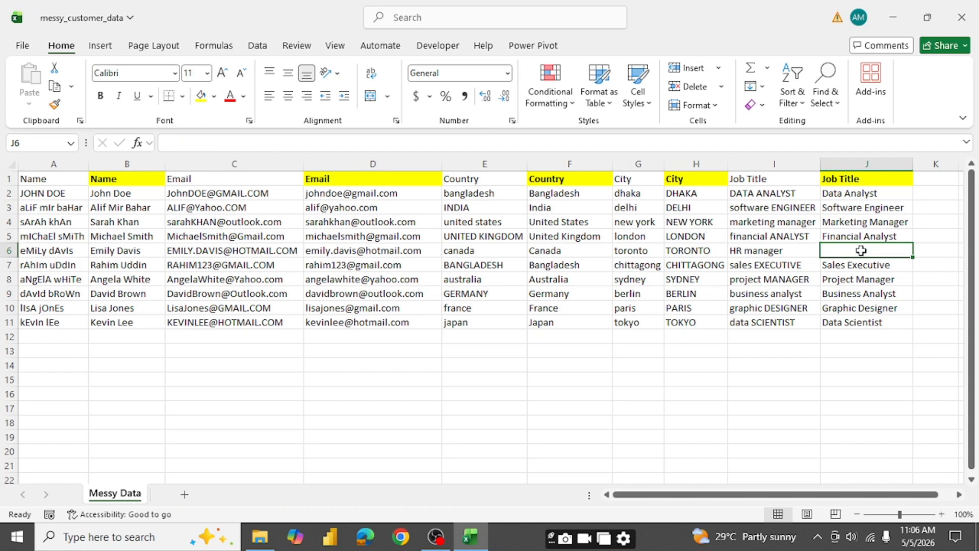
{"action": "type", "text": "HR"}
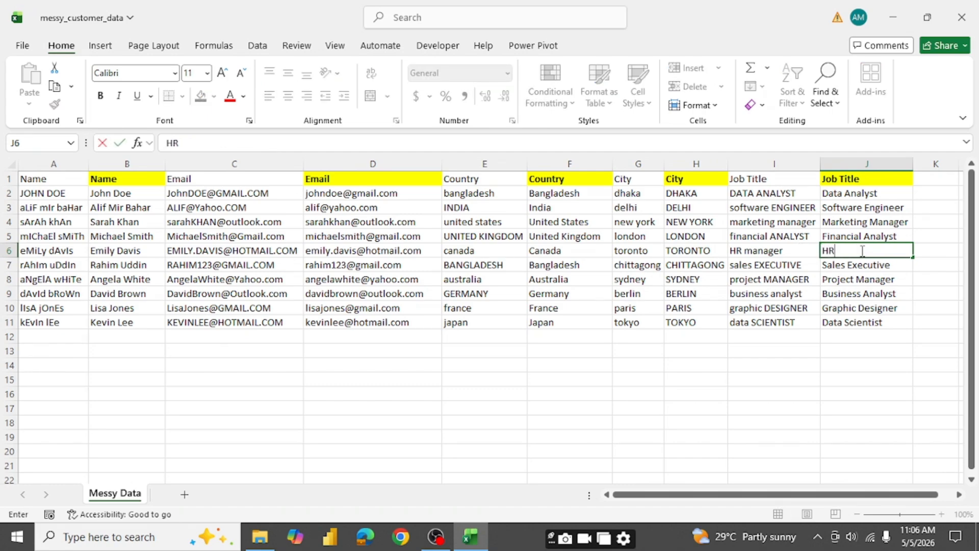
{"action": "type", "text": " Manager"}
{"action": "key", "text": "Return"}
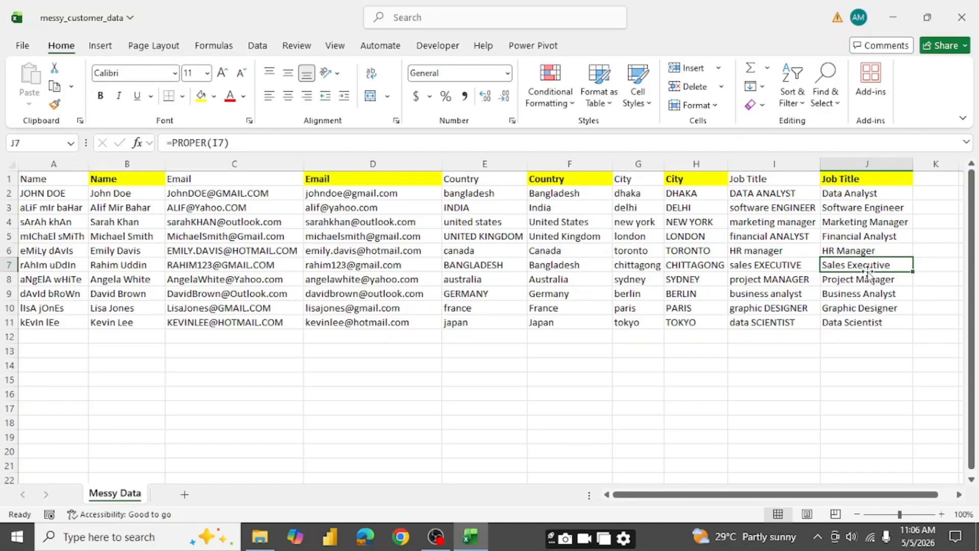
{"action": "left_click_drag", "start_coordinate": [857, 207], "coordinate": [859, 321]}
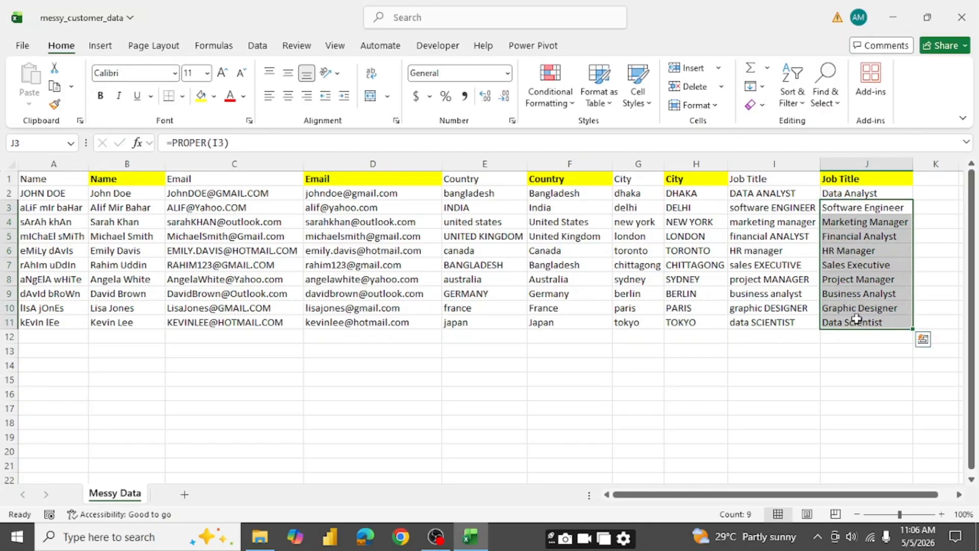
Try deleting the original Job Title column I that the PROPER formulas refer to, and undo the deletion
{"action": "left_click_drag", "start_coordinate": [866, 193], "coordinate": [842, 321]}
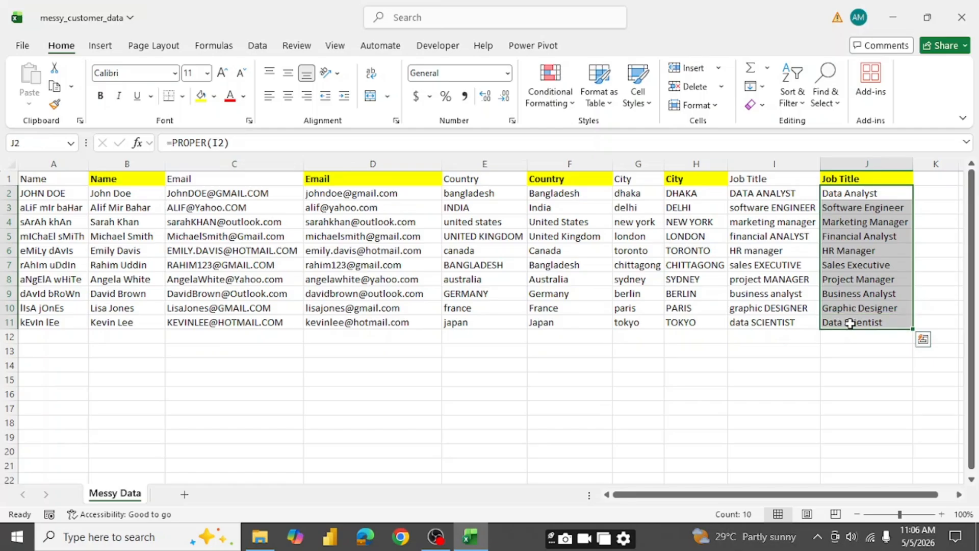
{"action": "left_click", "coordinate": [758, 163]}
{"action": "right_click", "coordinate": [760, 165]}
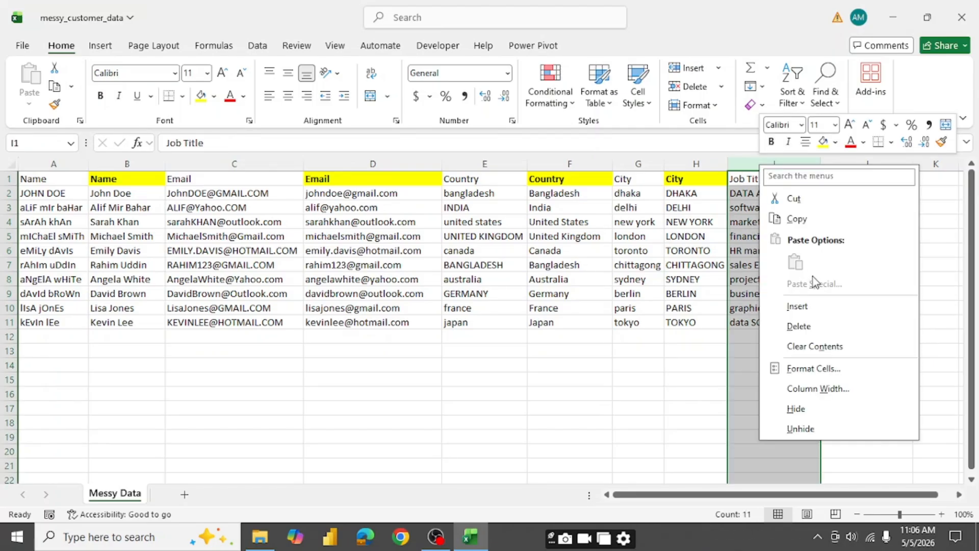
{"action": "left_click", "coordinate": [801, 329]}
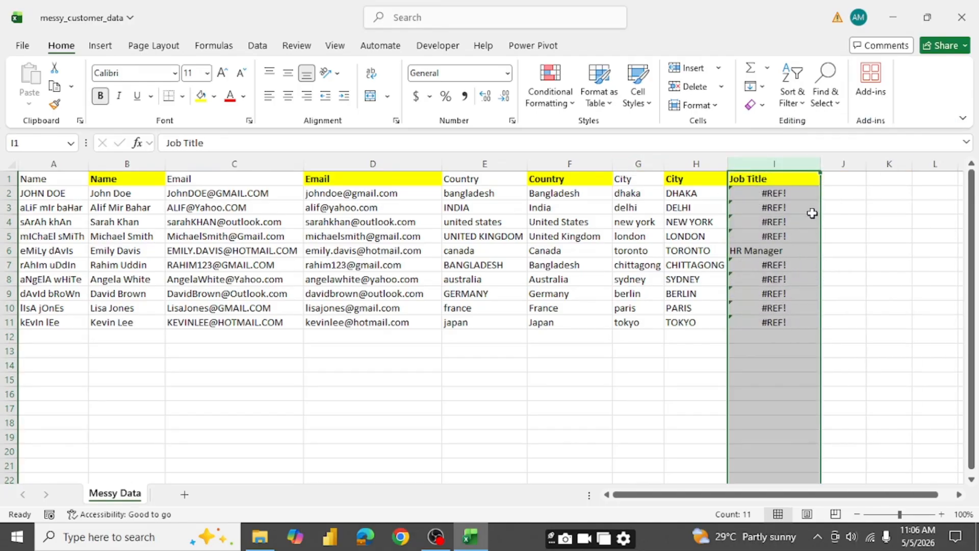
{"action": "key", "text": "ctrl+z"}
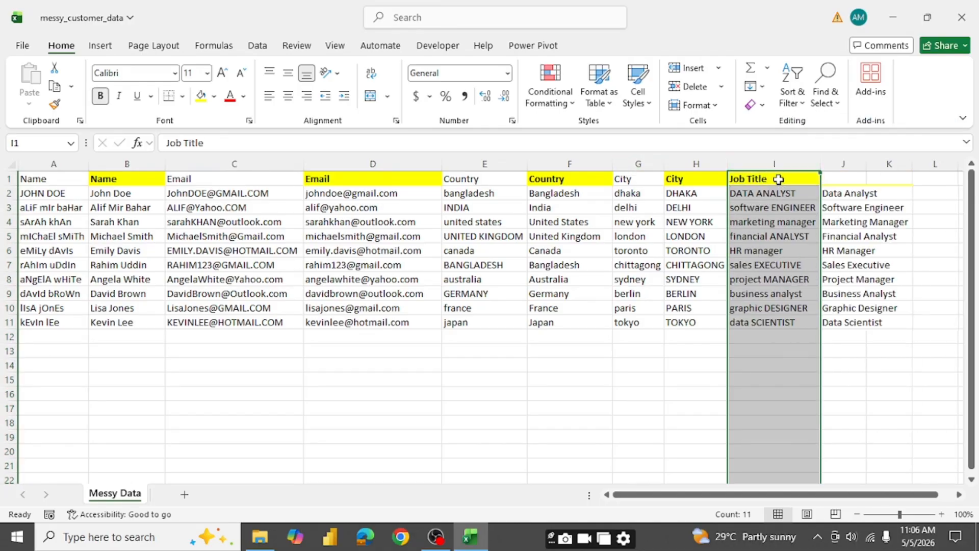
{"action": "left_click", "coordinate": [834, 365]}
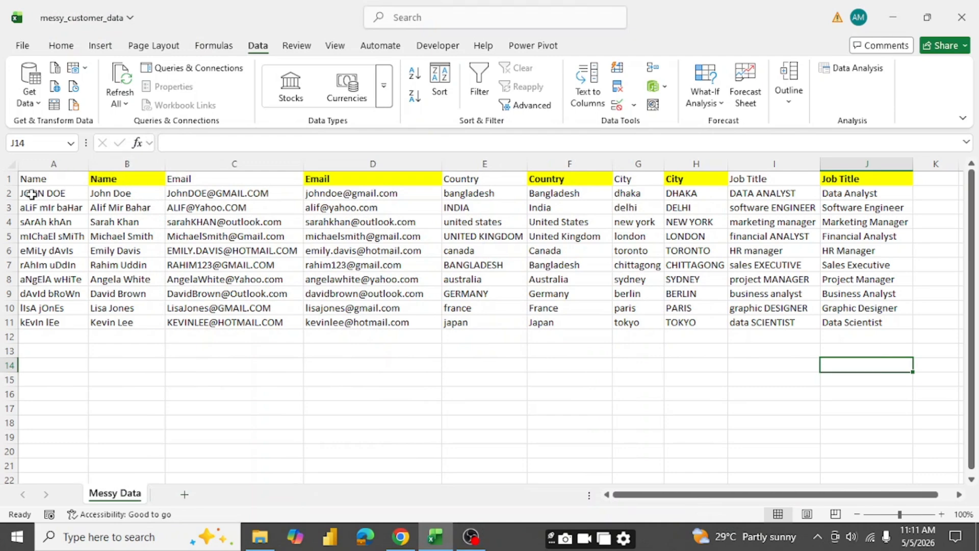
Try deleting the original Name column A while column B still holds formulas, and undo the deletion
{"action": "left_click", "coordinate": [44, 162]}
{"action": "right_click", "coordinate": [46, 164]}
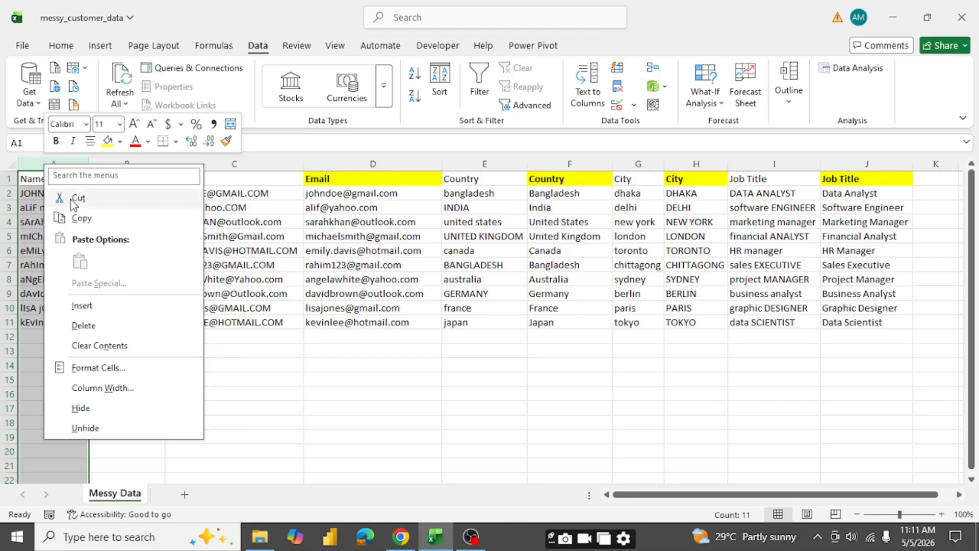
{"action": "left_click", "coordinate": [83, 325]}
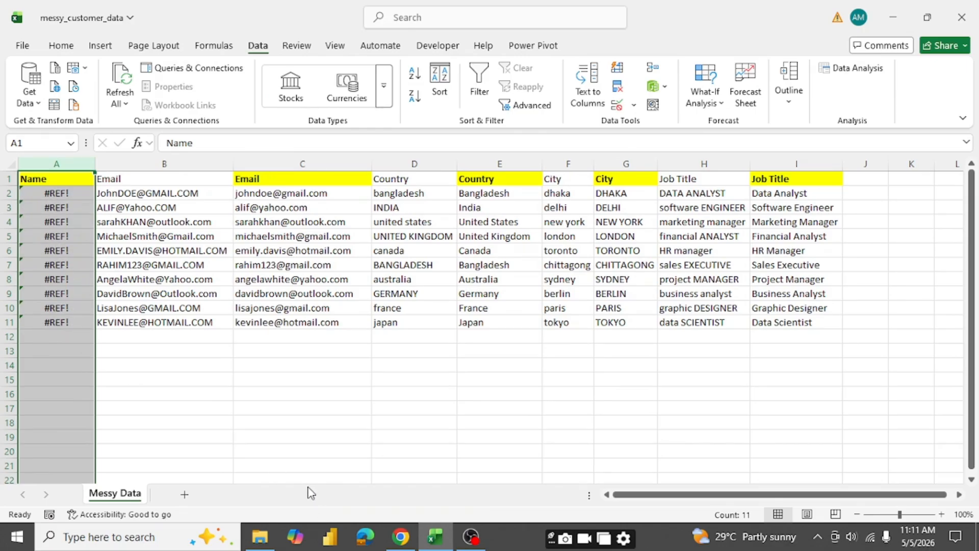
{"action": "key", "text": "ctrl+z"}
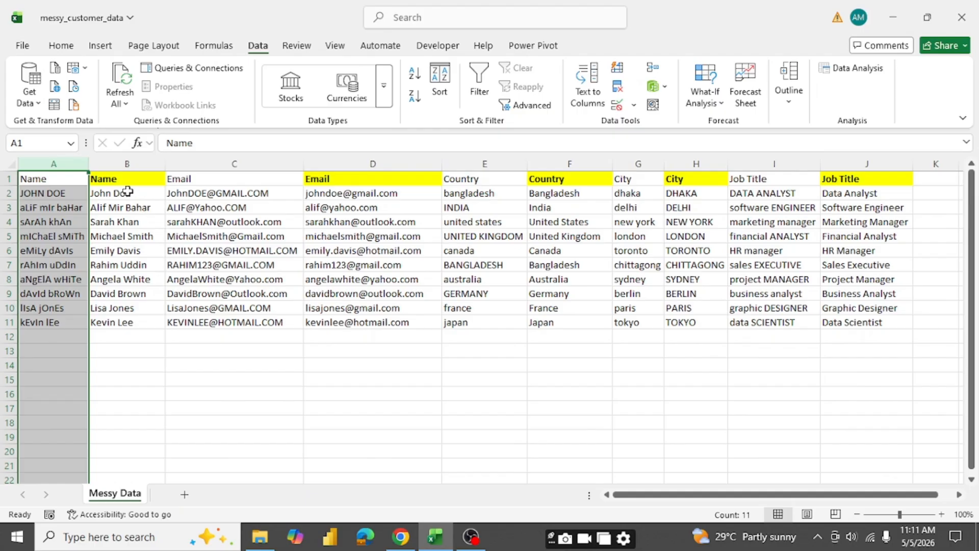
Copy the proper-case names in B2:B11 and paste them normally over the same cells
{"action": "left_click_drag", "start_coordinate": [127, 191], "coordinate": [116, 321]}
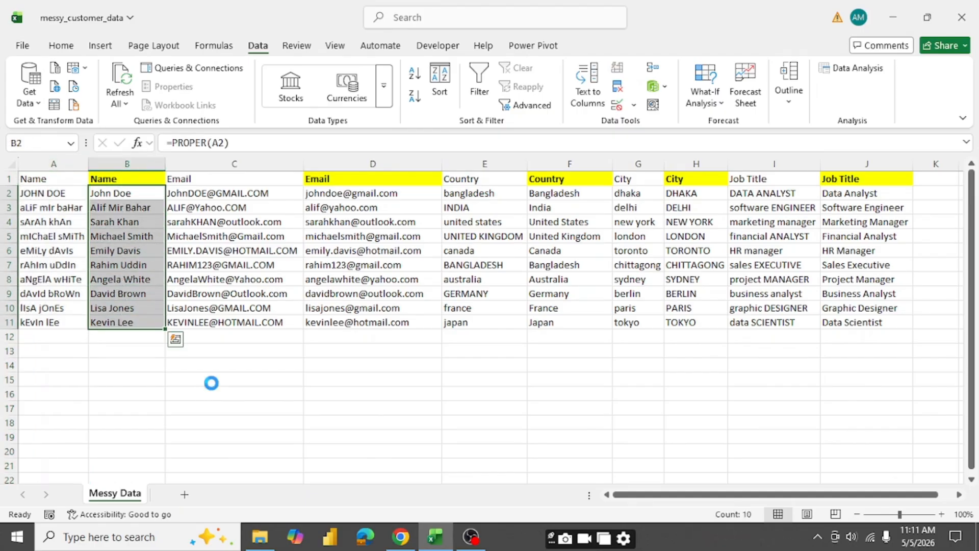
{"action": "key", "text": "ctrl+c"}
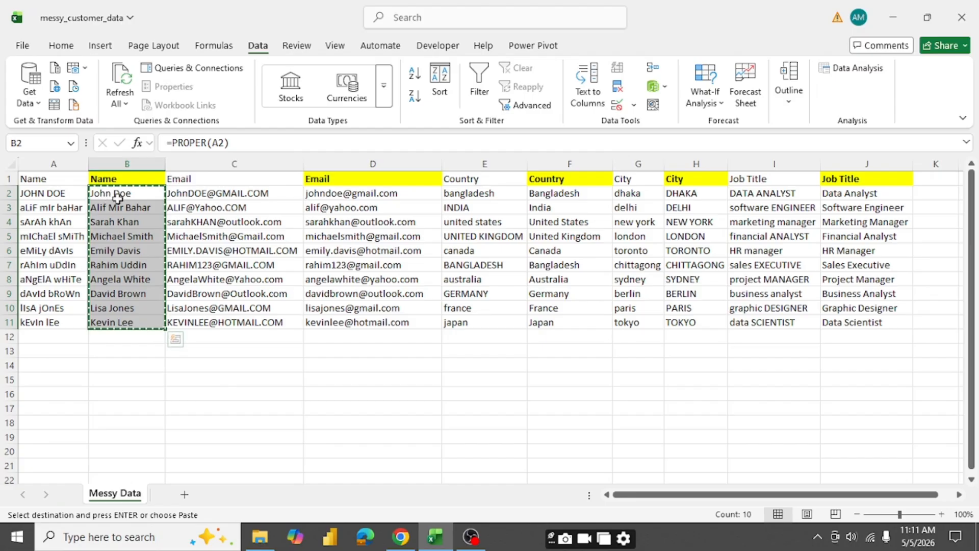
{"action": "key", "text": "ctrl+v"}
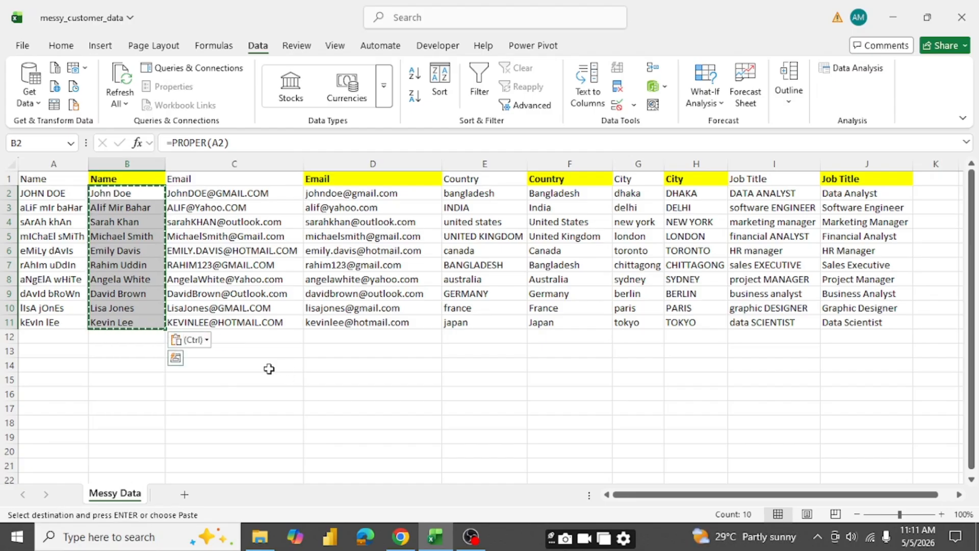
{"action": "key", "text": "Escape"}
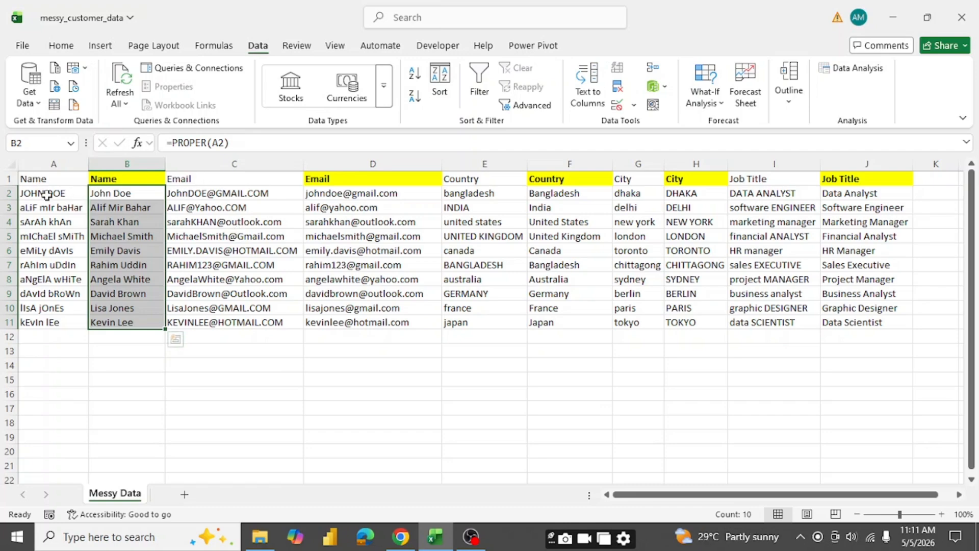
Try clearing the original names in A2:A11, and undo the clearing
{"action": "left_click_drag", "start_coordinate": [43, 193], "coordinate": [30, 324]}
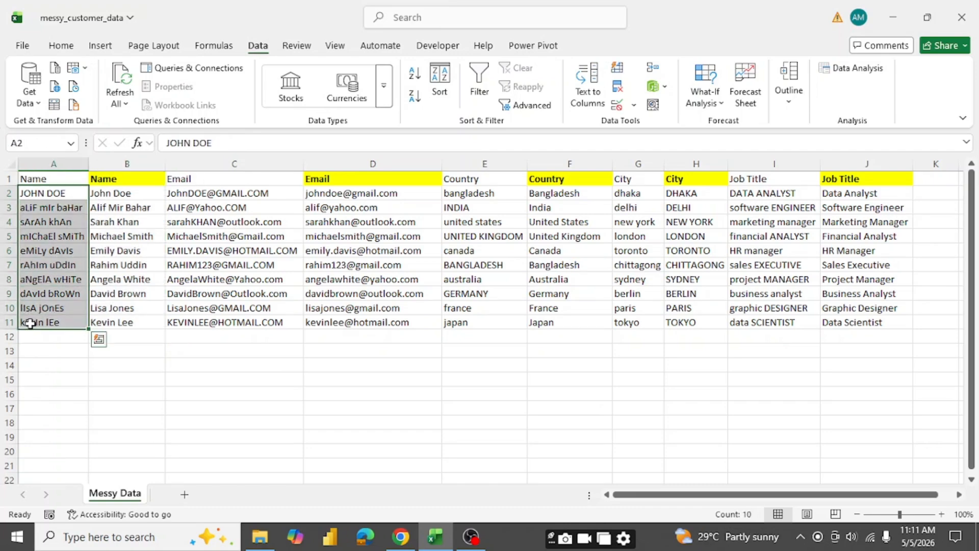
{"action": "key", "text": "Delete"}
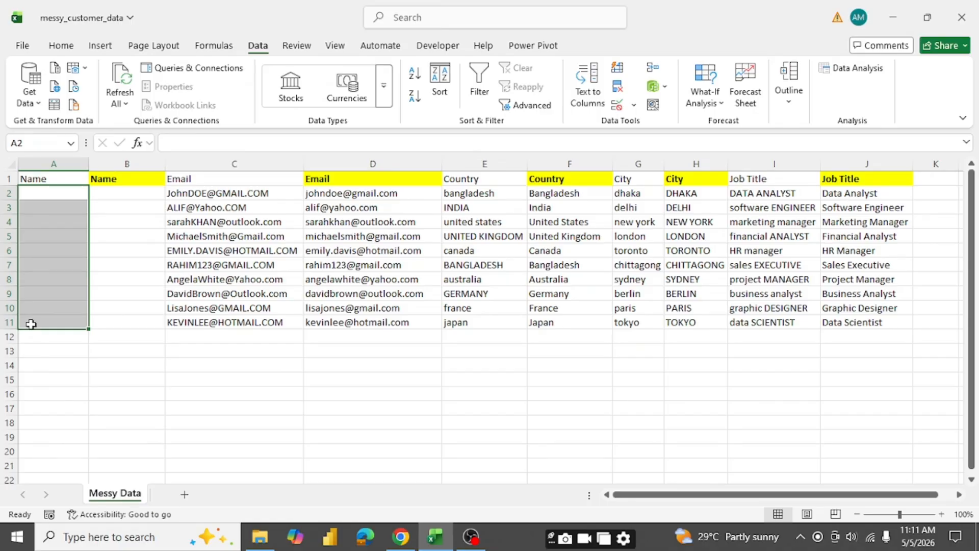
{"action": "key", "text": "ctrl+z"}
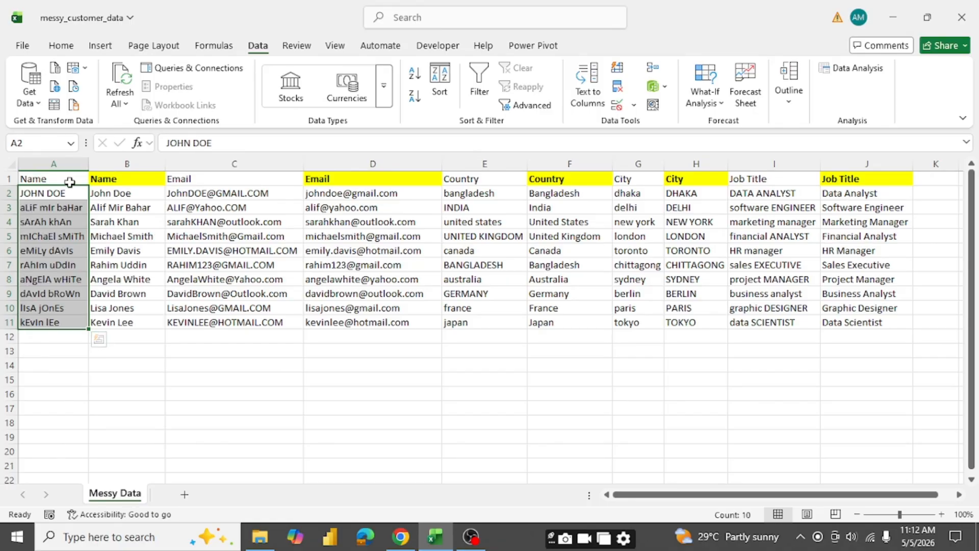
Replace the PROPER formulas in B2:B11 with their values by copying the range and pasting it in place as values
{"action": "left_click_drag", "start_coordinate": [124, 194], "coordinate": [120, 321]}
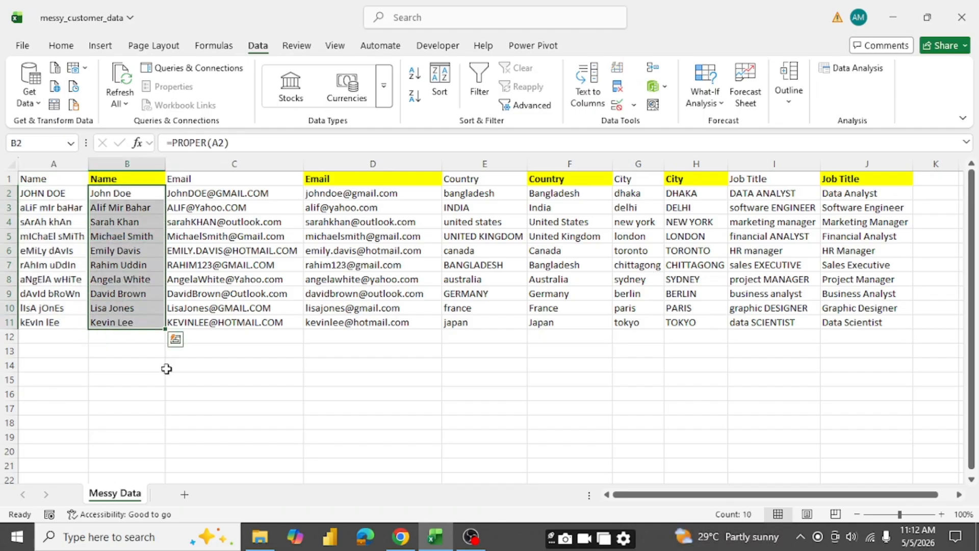
{"action": "left_click", "coordinate": [255, 395]}
{"action": "left_click_drag", "start_coordinate": [122, 196], "coordinate": [123, 323]}
{"action": "left_click", "coordinate": [64, 49]}
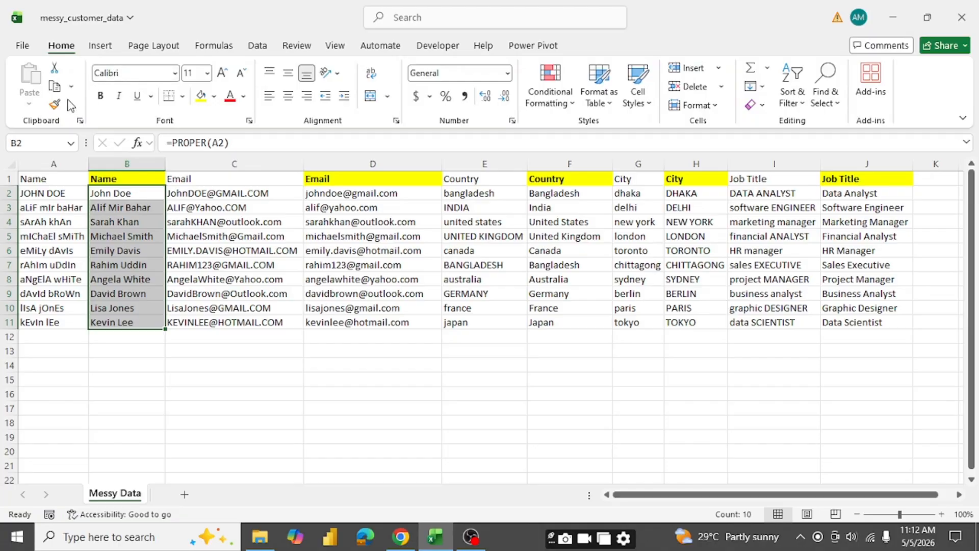
{"action": "left_click", "coordinate": [71, 86]}
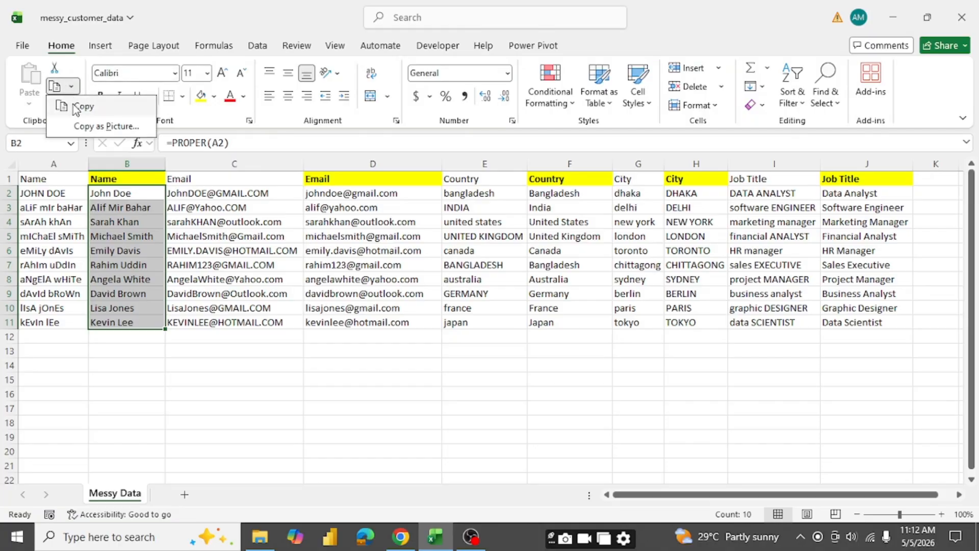
{"action": "left_click", "coordinate": [76, 107]}
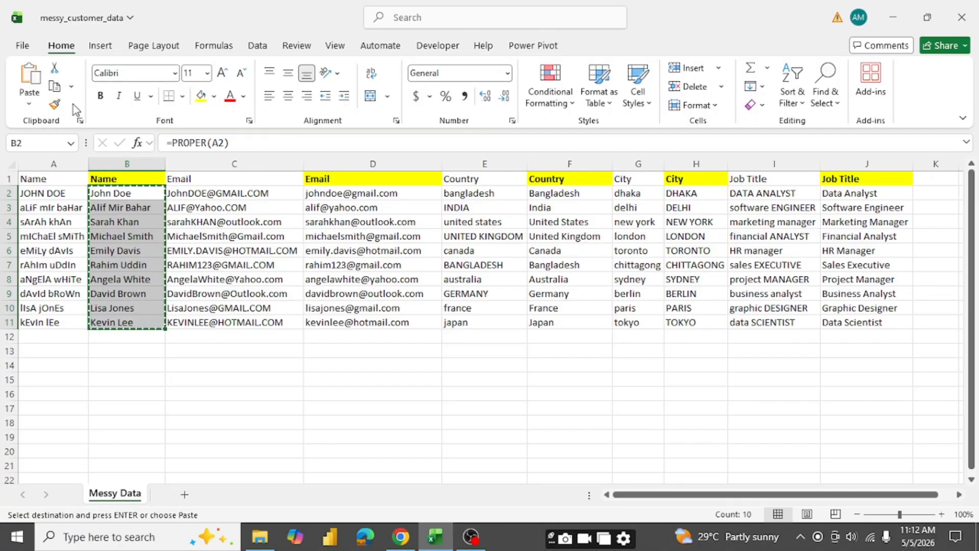
{"action": "left_click", "coordinate": [30, 106]}
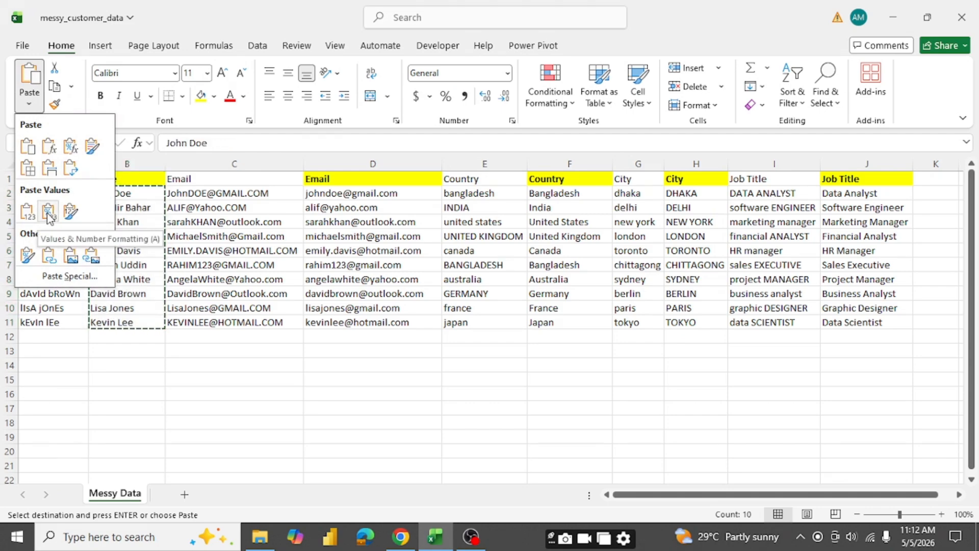
{"action": "key", "text": "Escape"}
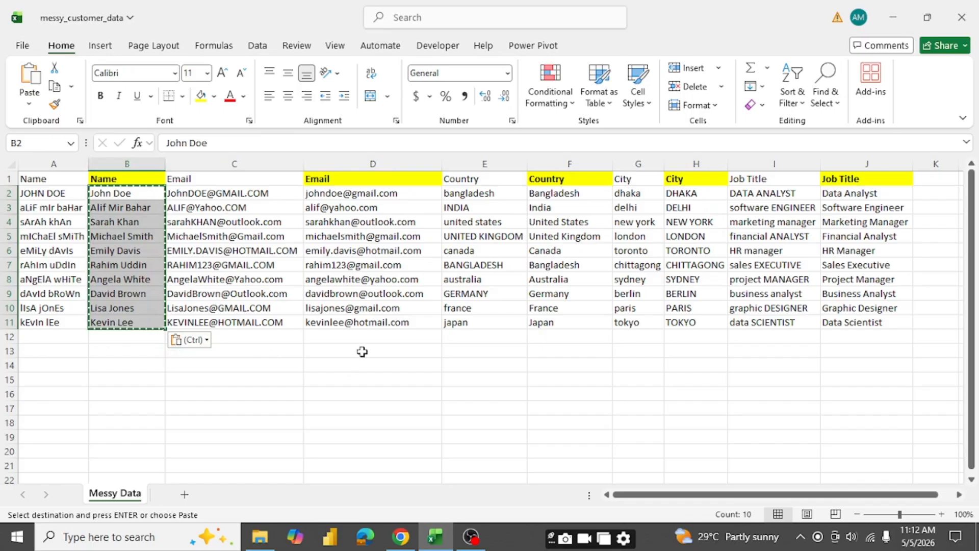
{"action": "key", "text": "Escape"}
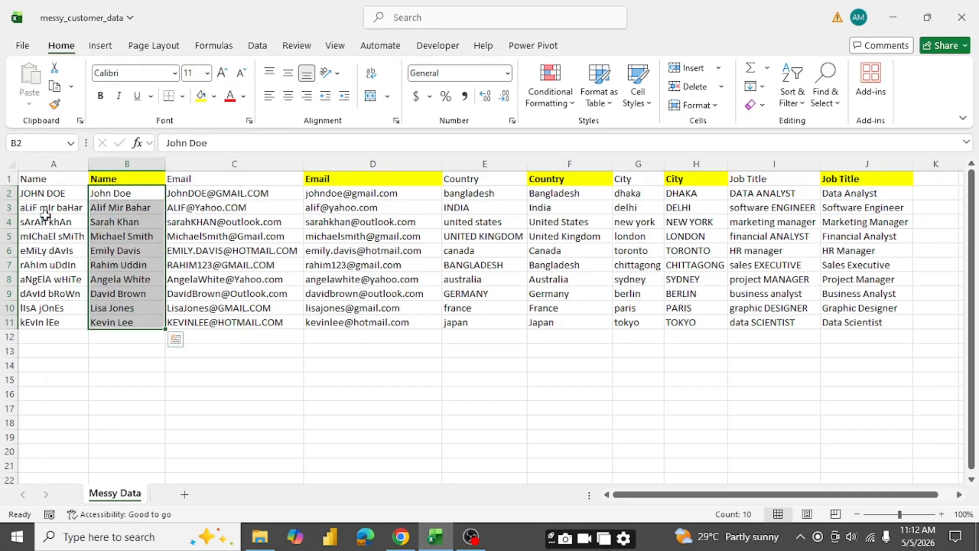
Clear the original names in A2:A11 to test that column B no longer depends on them
{"action": "left_click", "coordinate": [49, 193]}
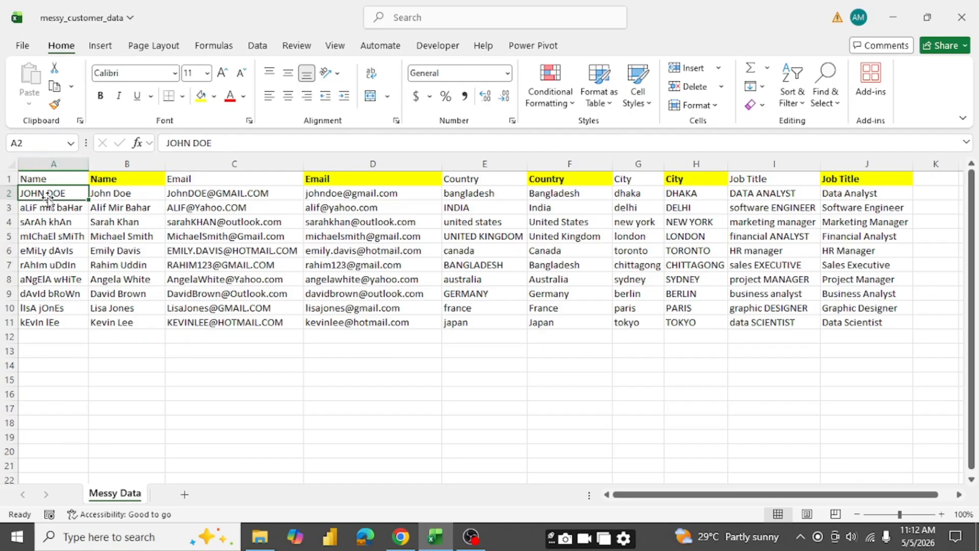
{"action": "left_click_drag", "start_coordinate": [48, 193], "coordinate": [47, 317]}
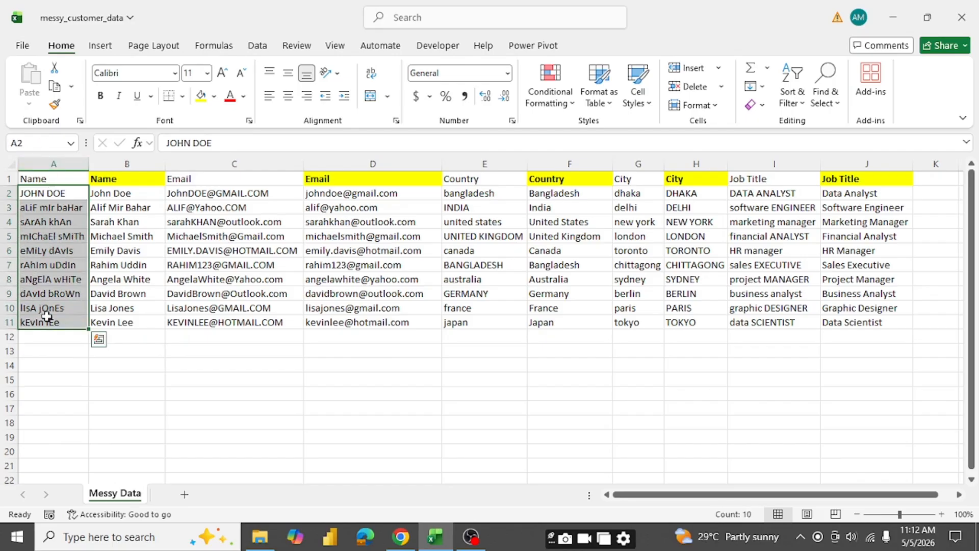
{"action": "key", "text": "Delete"}
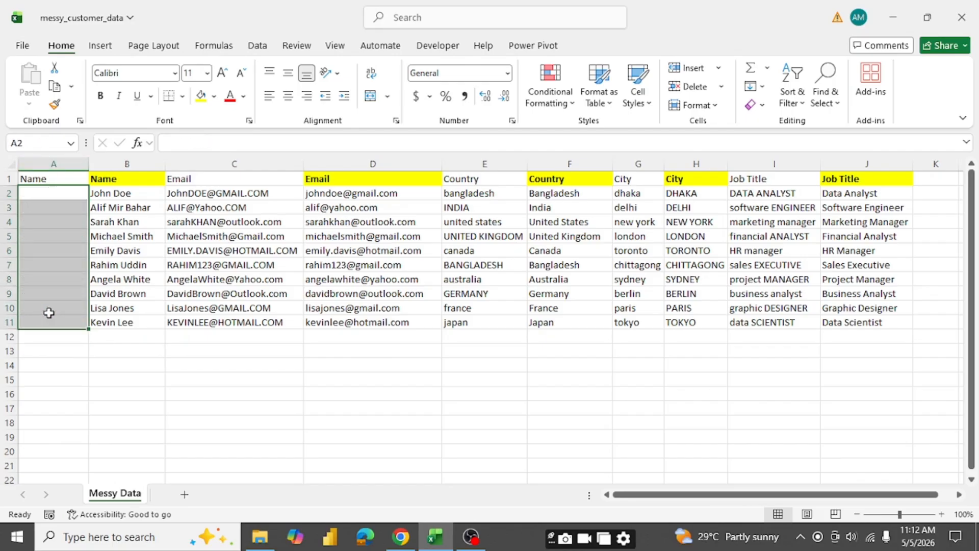
{"action": "right_click", "coordinate": [47, 157]}
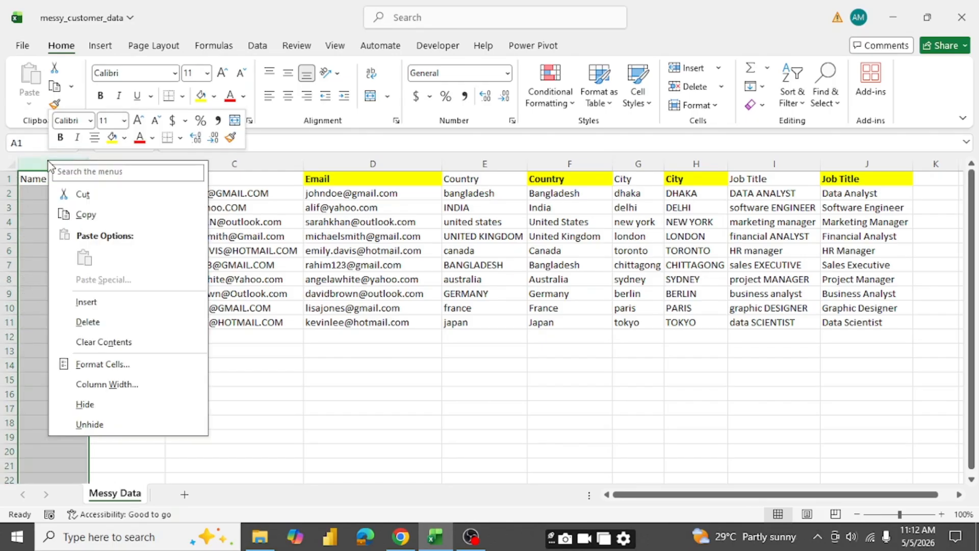
{"action": "left_click", "coordinate": [88, 302]}
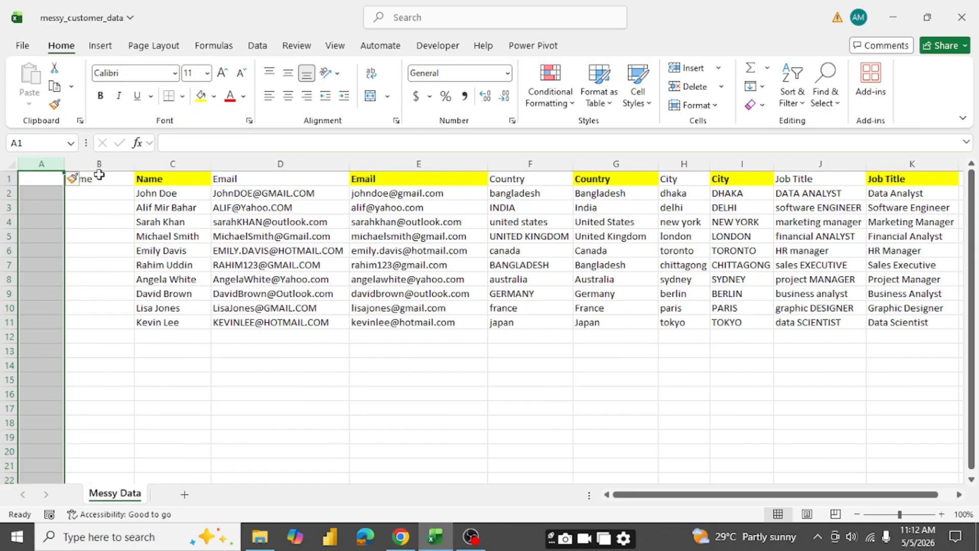
{"action": "right_click", "coordinate": [38, 163]}
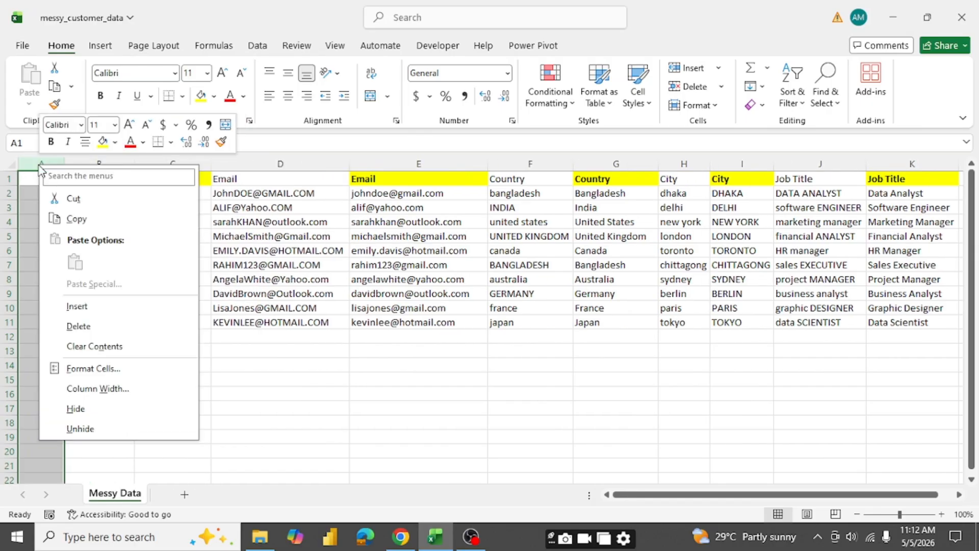
{"action": "left_click", "coordinate": [87, 328]}
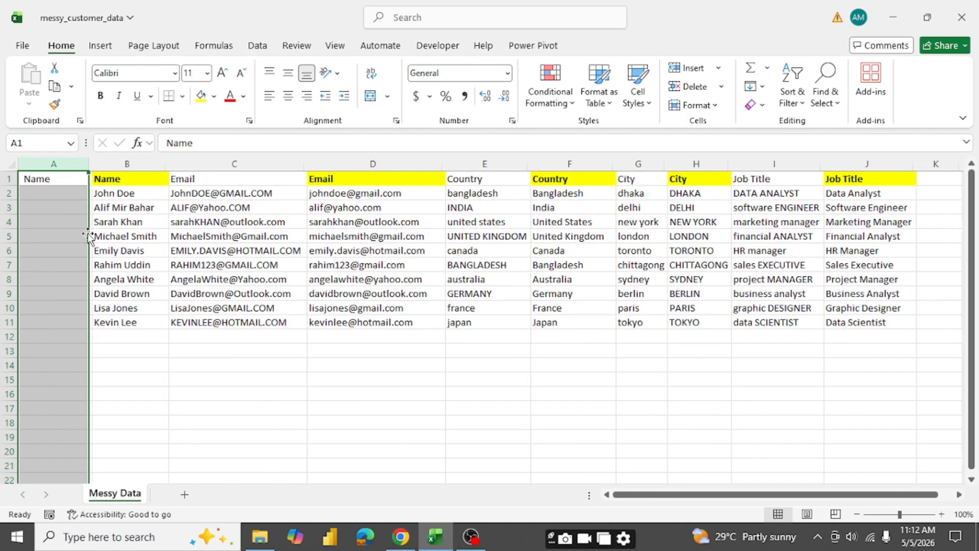
Delete the original Name column A so that only the highlighted Name column is kept
{"action": "right_click", "coordinate": [53, 162]}
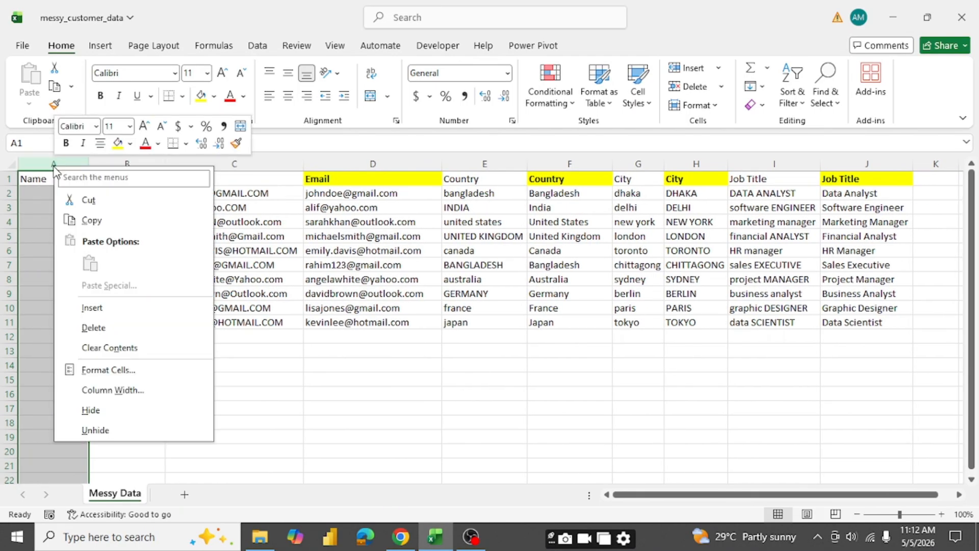
{"action": "left_click", "coordinate": [93, 327]}
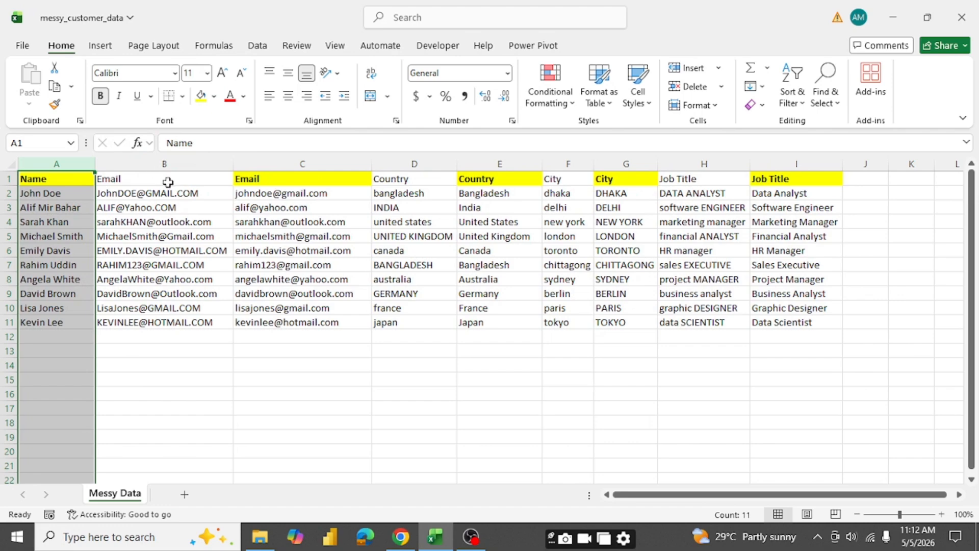
Replace the LOWER formulas in the highlighted Email column, C2:C11, with their values by copying and pasting values in place
{"action": "left_click_drag", "start_coordinate": [284, 193], "coordinate": [283, 329]}
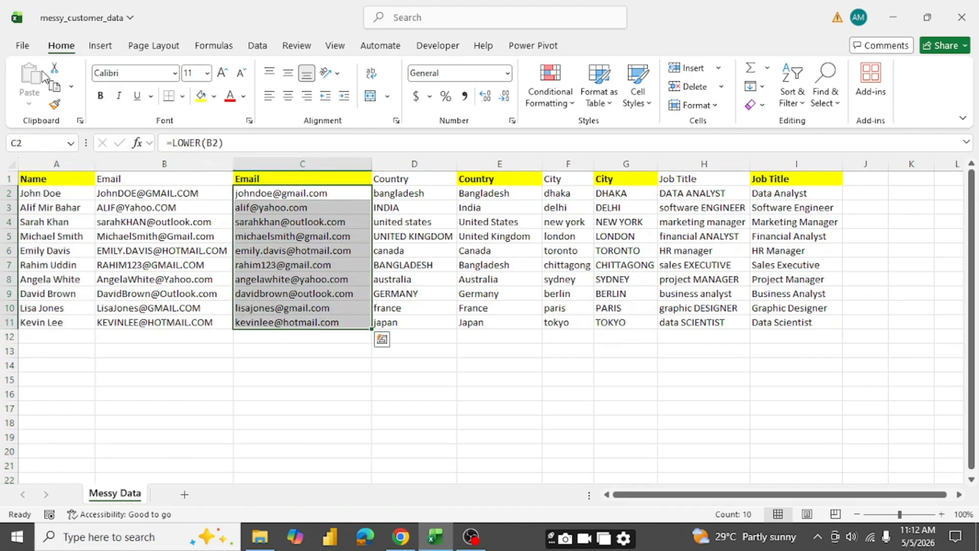
{"action": "left_click", "coordinate": [71, 86]}
{"action": "left_click", "coordinate": [71, 108]}
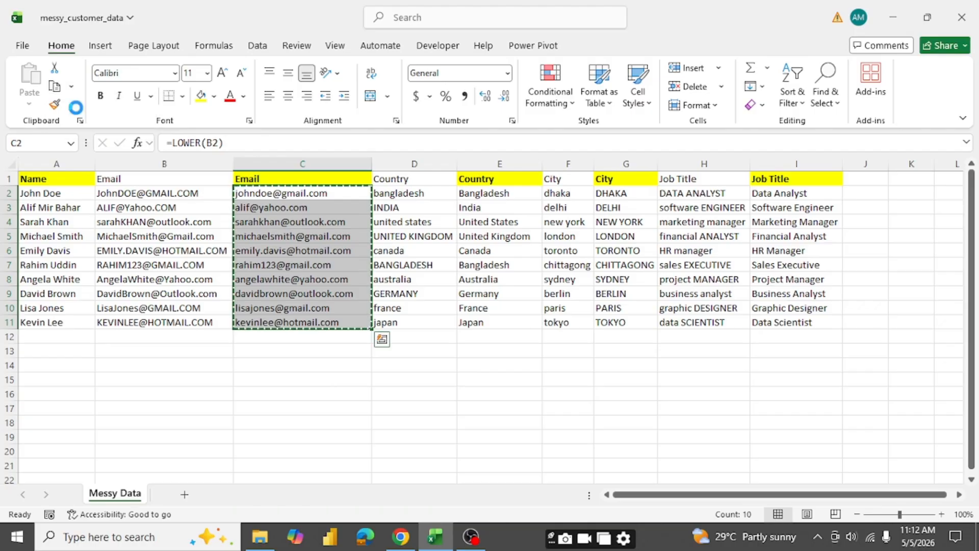
{"action": "left_click", "coordinate": [29, 104]}
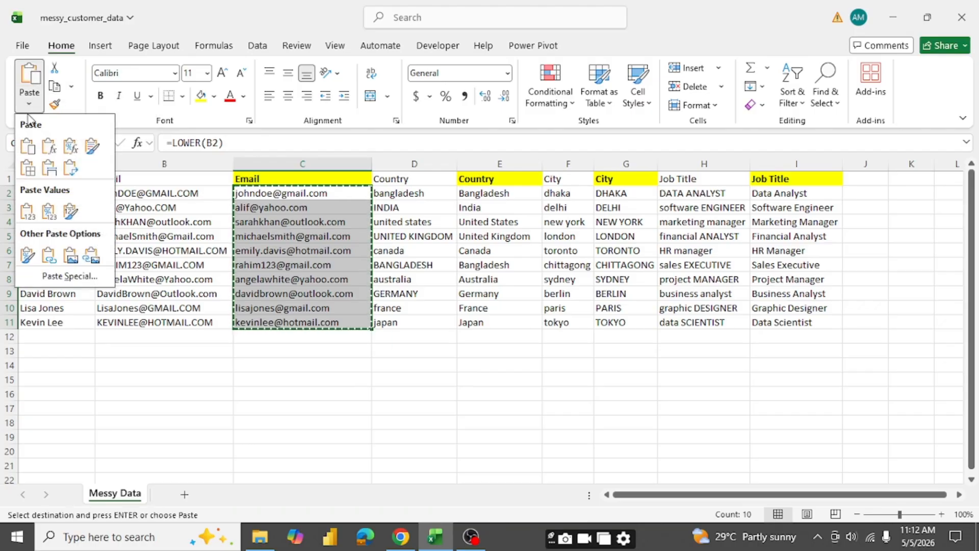
{"action": "left_click", "coordinate": [30, 219]}
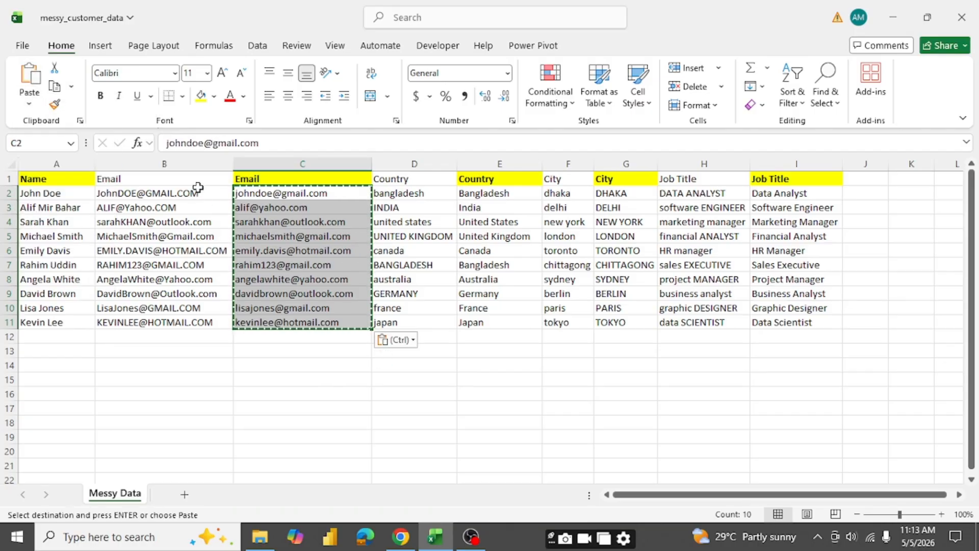
Delete the original Email column B so that only the highlighted Email column is kept
{"action": "right_click", "coordinate": [164, 164]}
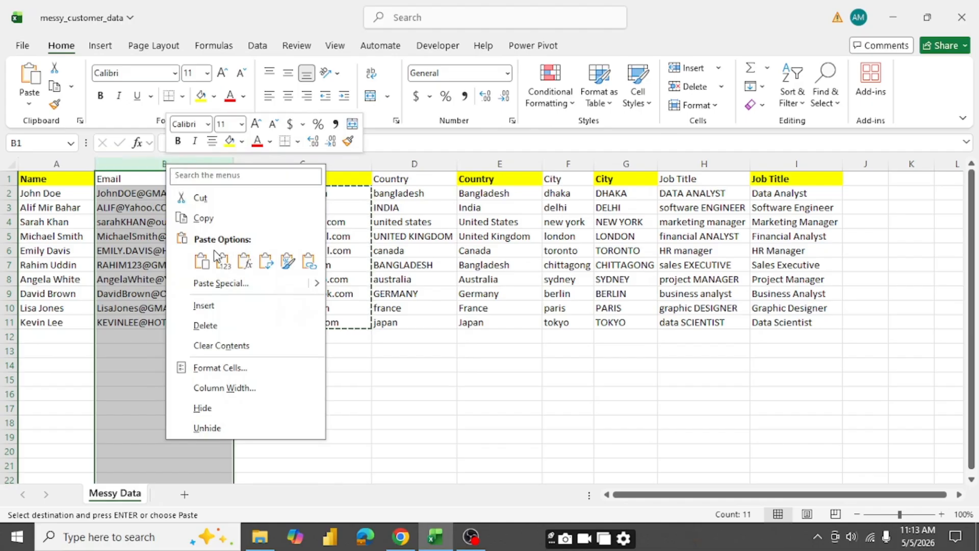
{"action": "left_click", "coordinate": [215, 329]}
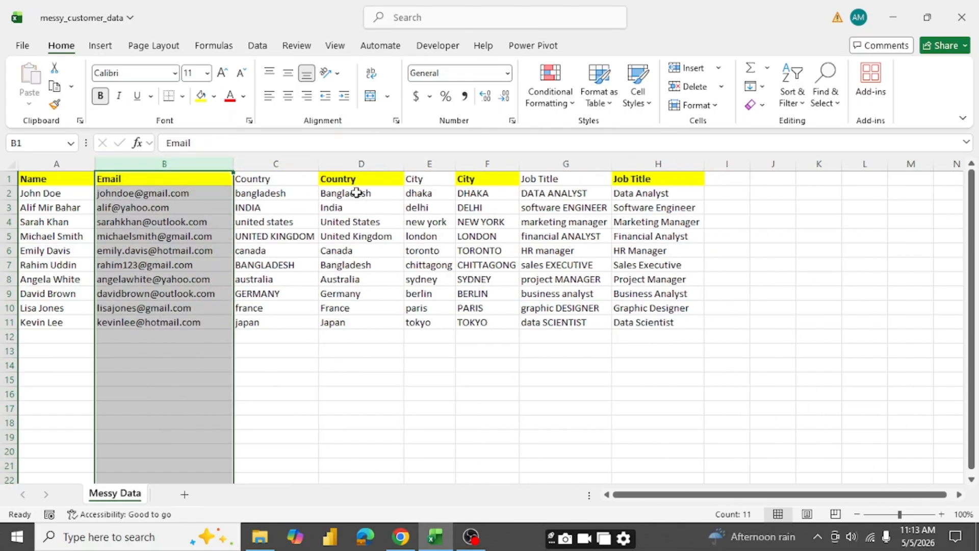
Replace the PROPER formulas in the highlighted Country column, D2:D11, with their values by copying and pasting values in place
{"action": "left_click_drag", "start_coordinate": [356, 192], "coordinate": [352, 322]}
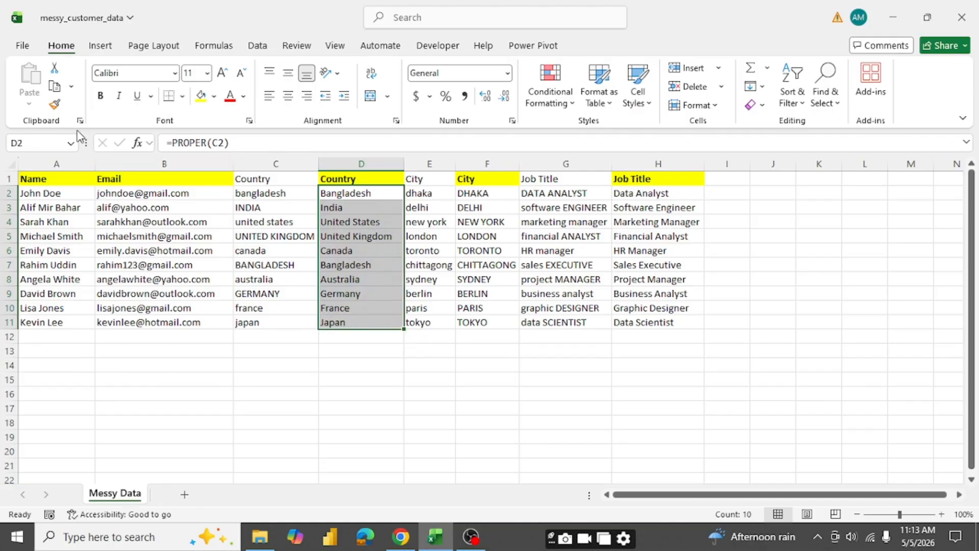
{"action": "left_click", "coordinate": [71, 86]}
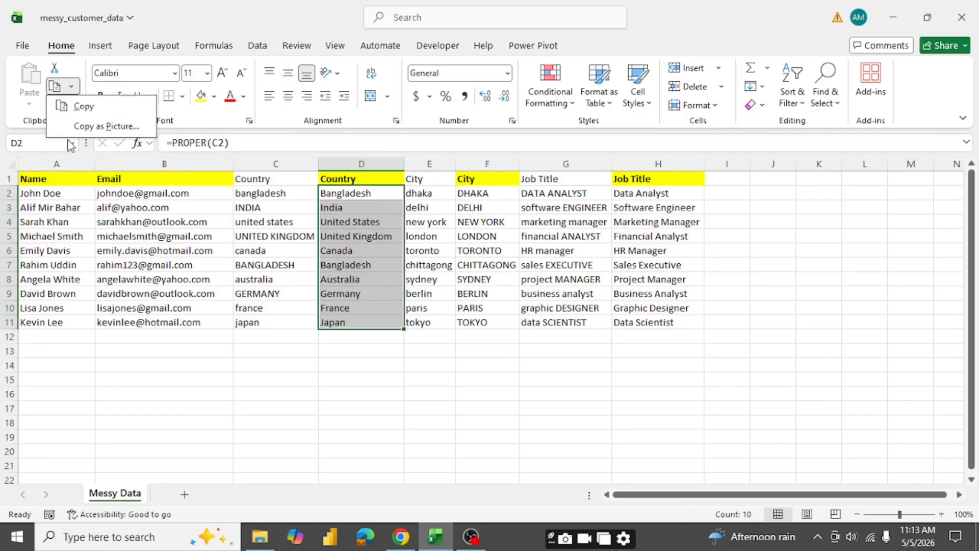
{"action": "left_click", "coordinate": [87, 109]}
{"action": "left_click", "coordinate": [31, 104]}
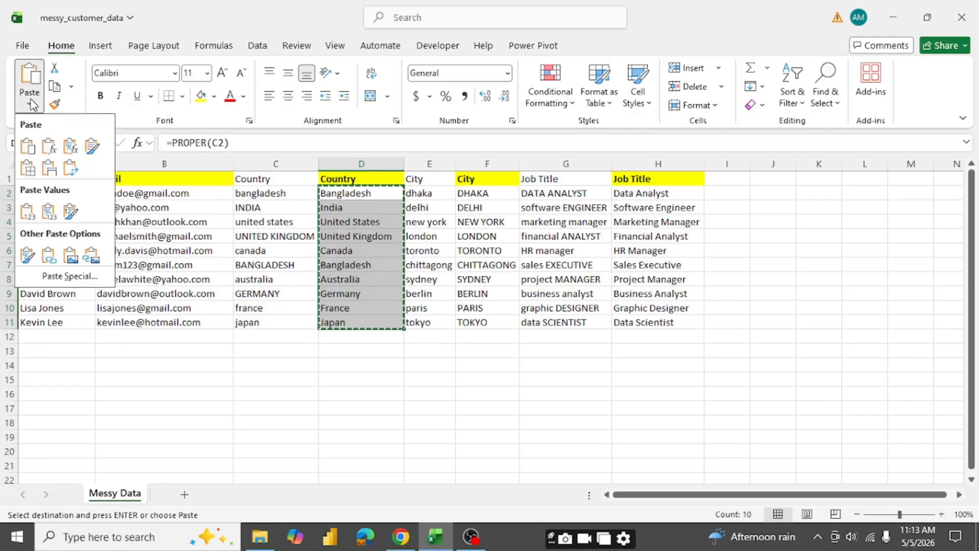
{"action": "left_click", "coordinate": [27, 210]}
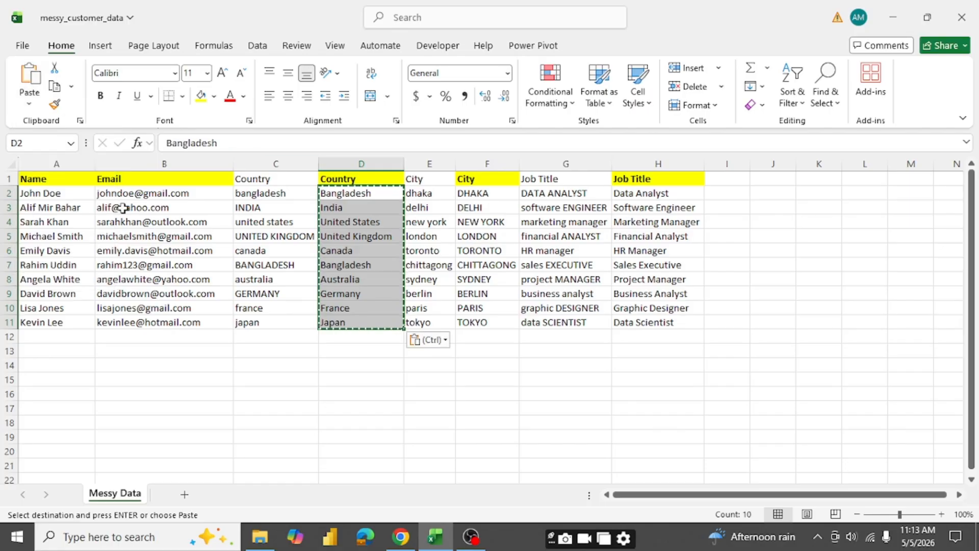
Delete the original Country column C, keeping the highlighted Country column
{"action": "left_click", "coordinate": [275, 162]}
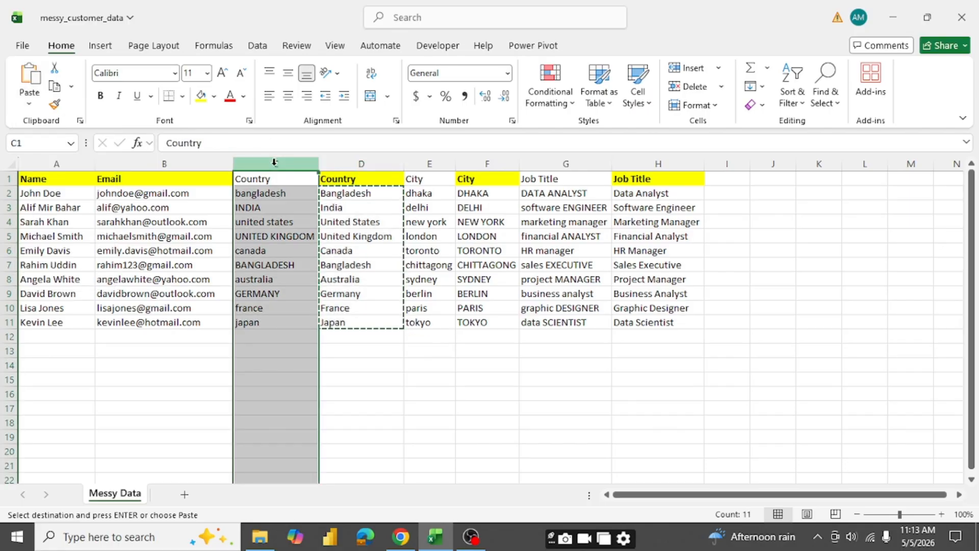
{"action": "right_click", "coordinate": [274, 162]}
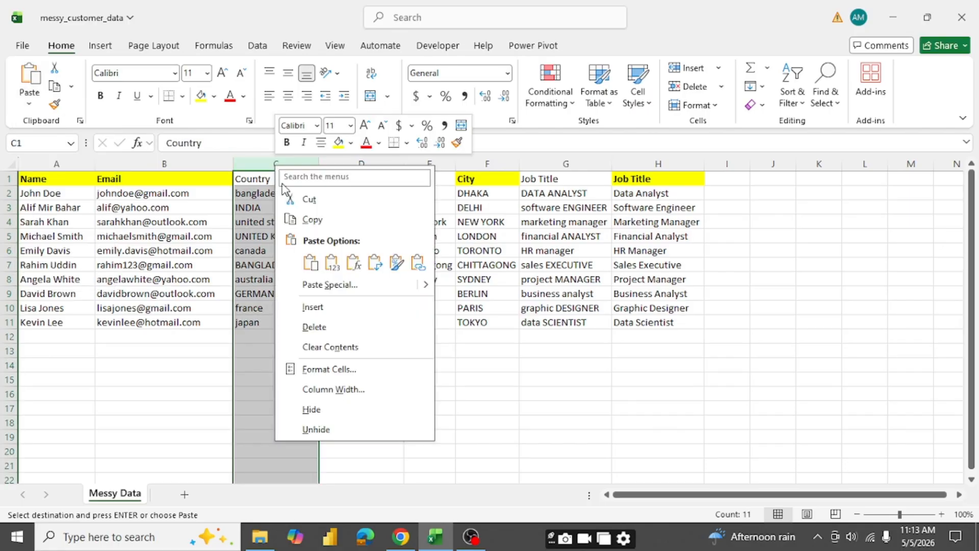
{"action": "left_click", "coordinate": [321, 327]}
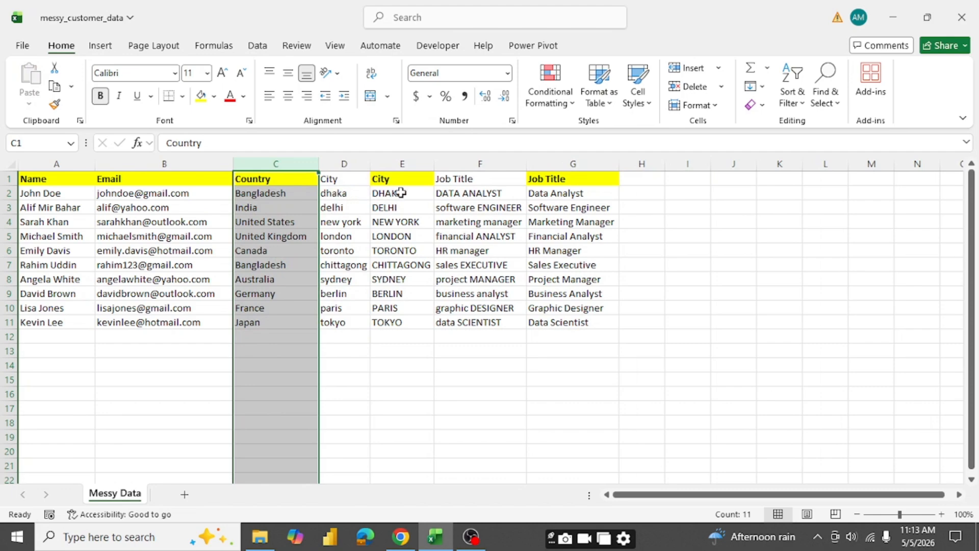
Replace the UPPER formulas in the highlighted City column, E2:E11, with their values by copying and pasting values in place
{"action": "left_click_drag", "start_coordinate": [401, 193], "coordinate": [396, 321]}
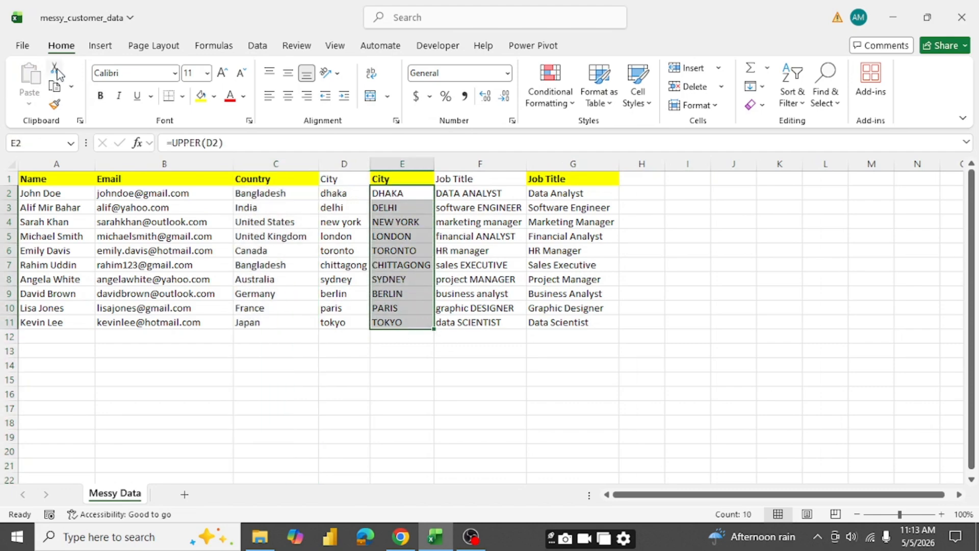
{"action": "left_click", "coordinate": [71, 86]}
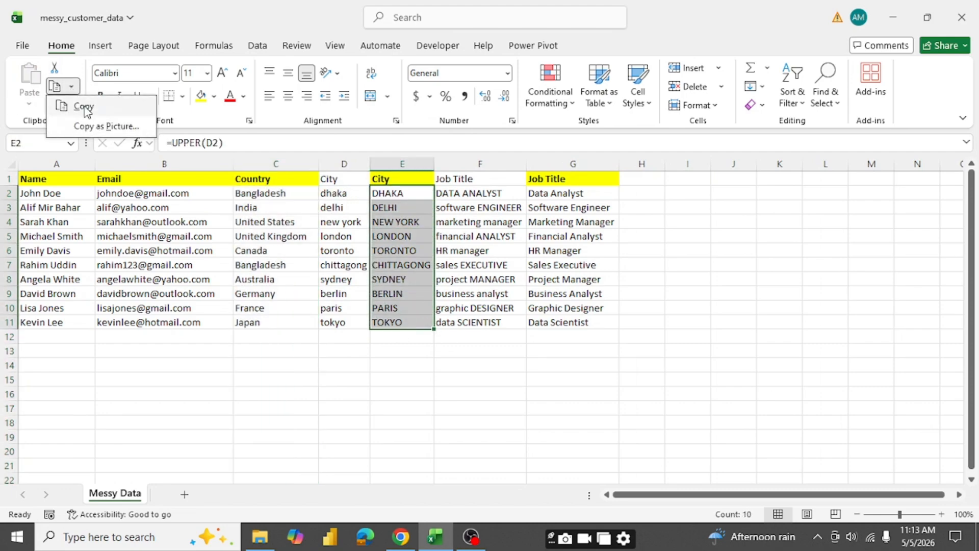
{"action": "left_click", "coordinate": [84, 106]}
{"action": "left_click", "coordinate": [29, 104]}
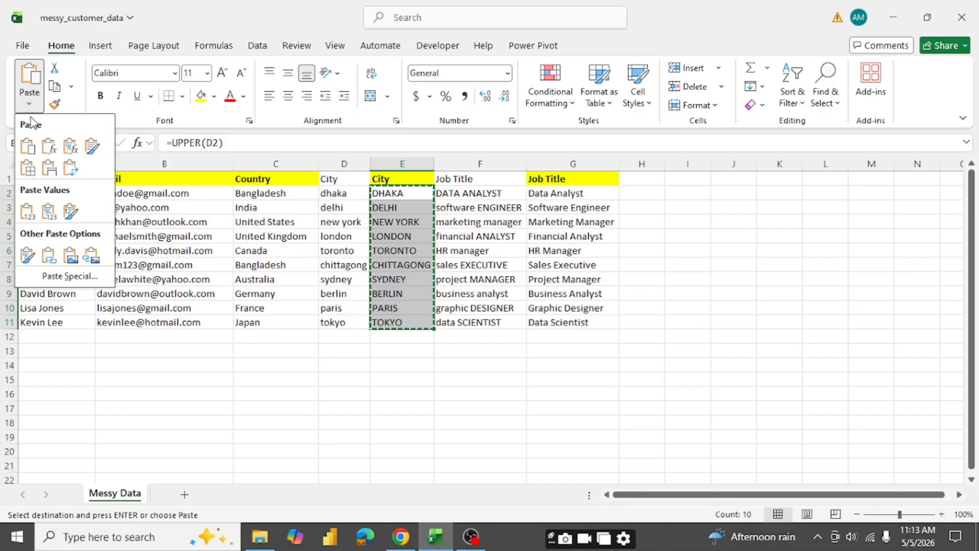
{"action": "left_click", "coordinate": [38, 206]}
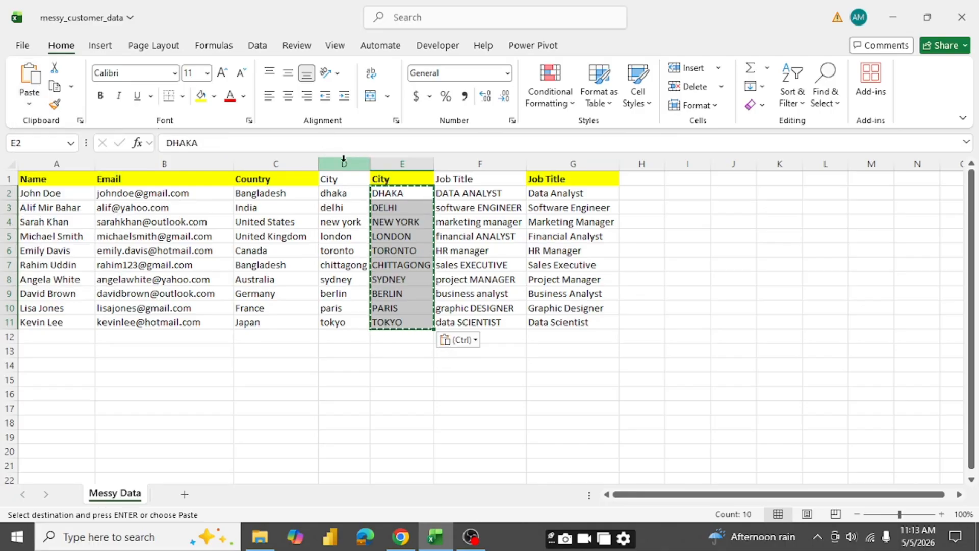
Delete the original City column D, keeping the highlighted City column
{"action": "left_click", "coordinate": [344, 159]}
{"action": "right_click", "coordinate": [344, 160]}
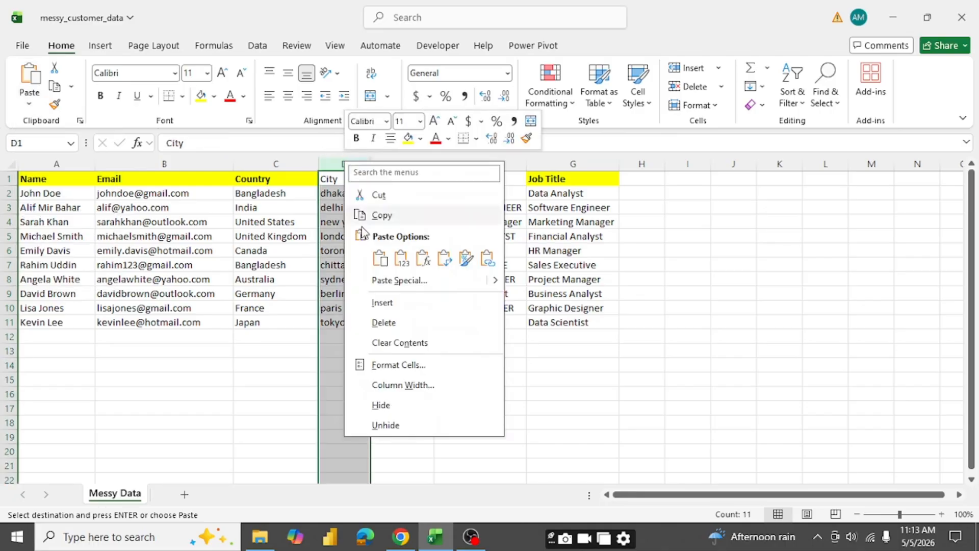
{"action": "left_click", "coordinate": [384, 323]}
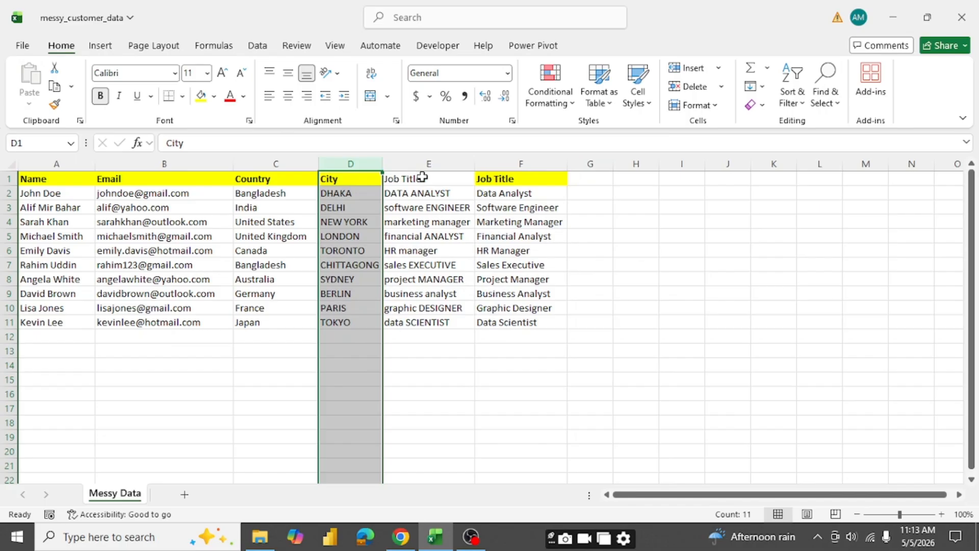
Replace the PROPER formulas in the highlighted Job Title column, F2:F11, with their values by copying and pasting values in place
{"action": "left_click_drag", "start_coordinate": [508, 195], "coordinate": [506, 319]}
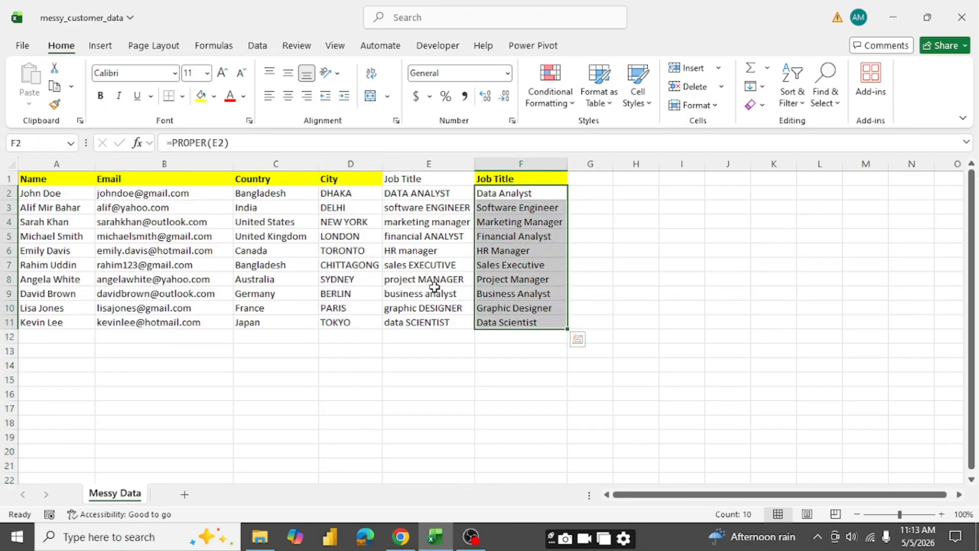
{"action": "key", "text": "ctrl+c"}
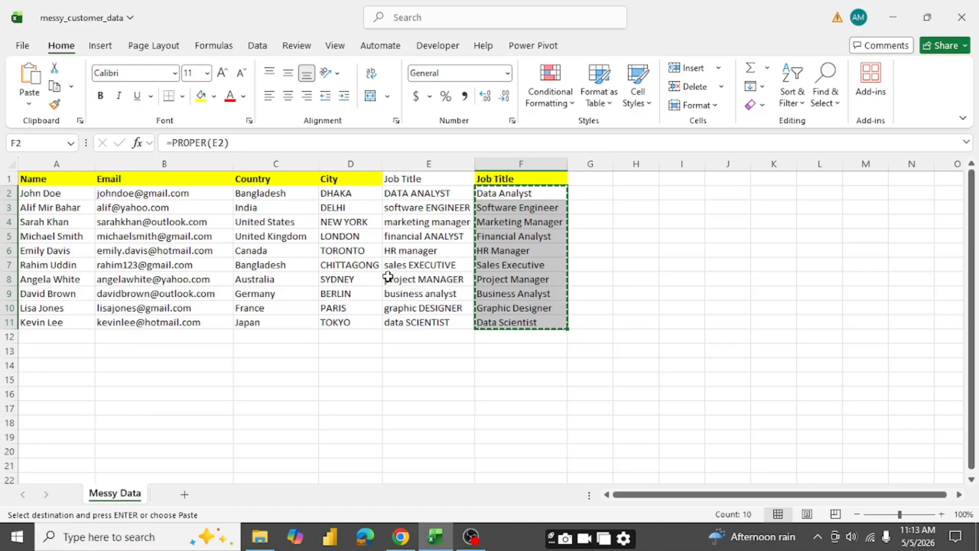
{"action": "key", "text": "ctrl+v"}
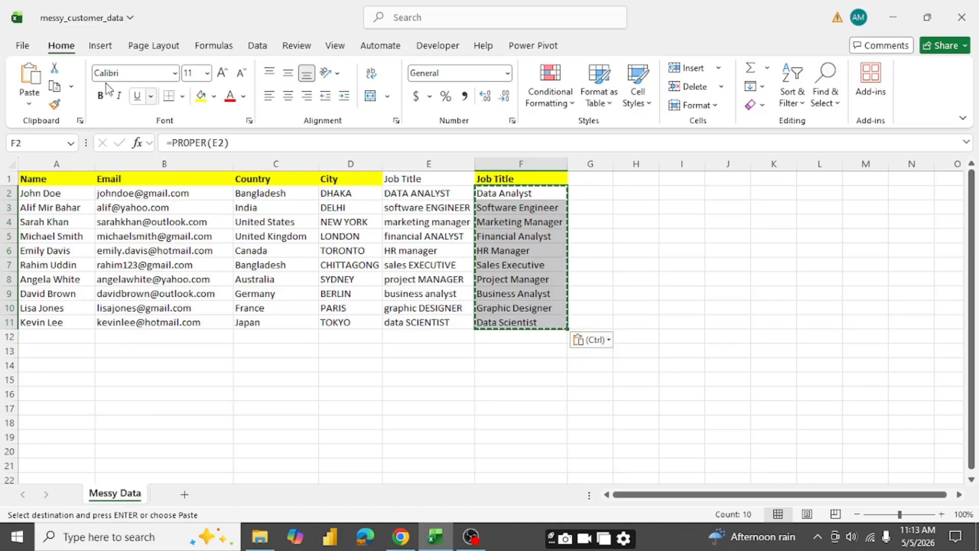
{"action": "left_click", "coordinate": [29, 104]}
{"action": "left_click", "coordinate": [32, 214]}
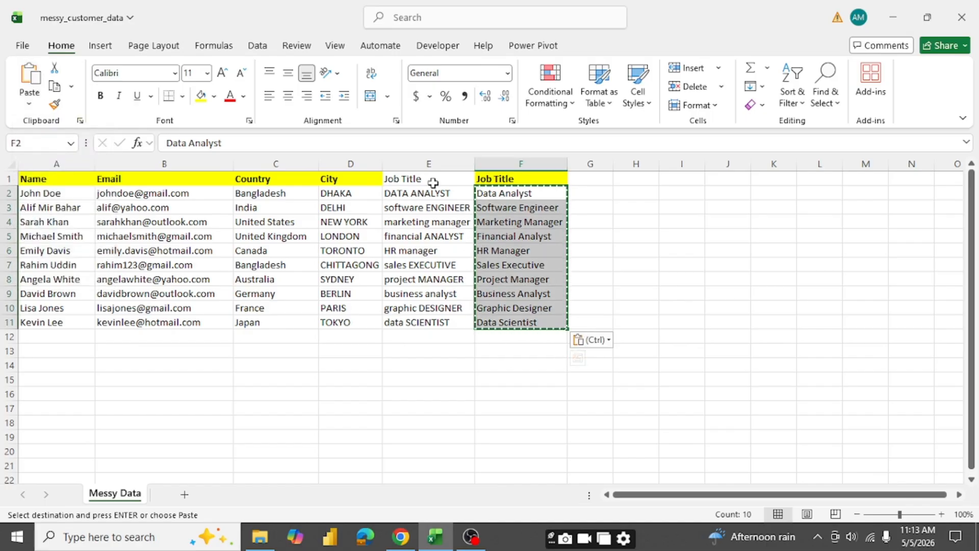
Delete the original Job Title column E, keeping the highlighted Job Title column
{"action": "right_click", "coordinate": [423, 163]}
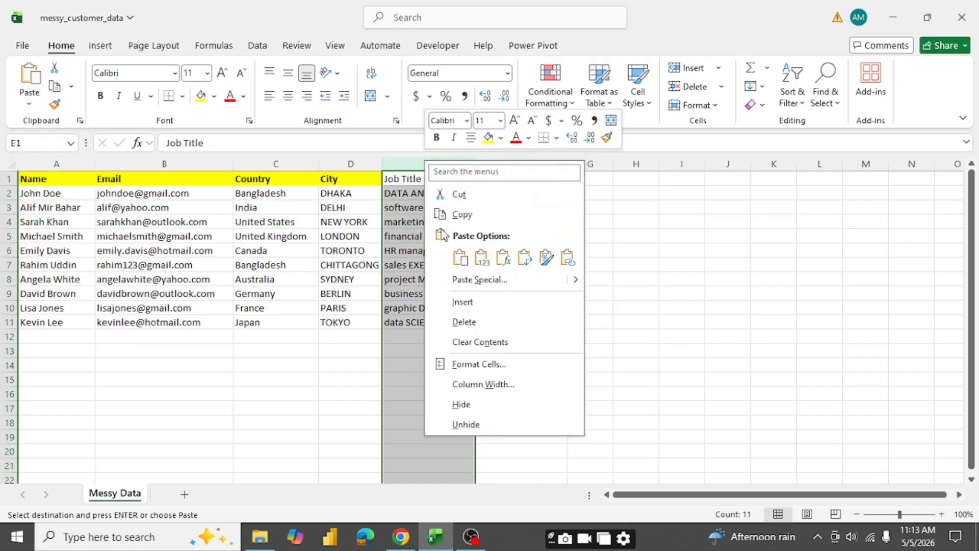
{"action": "left_click", "coordinate": [465, 321]}
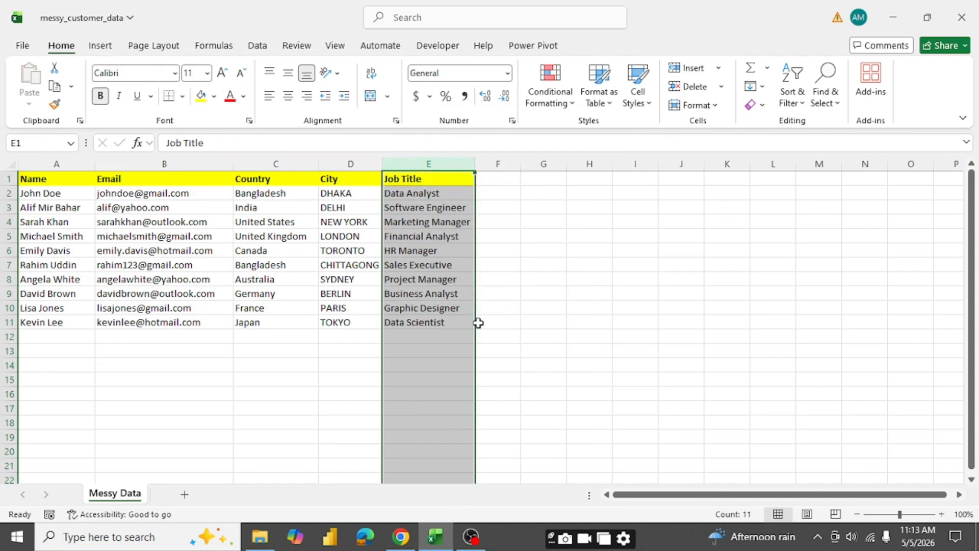
{"action": "left_click", "coordinate": [569, 340]}
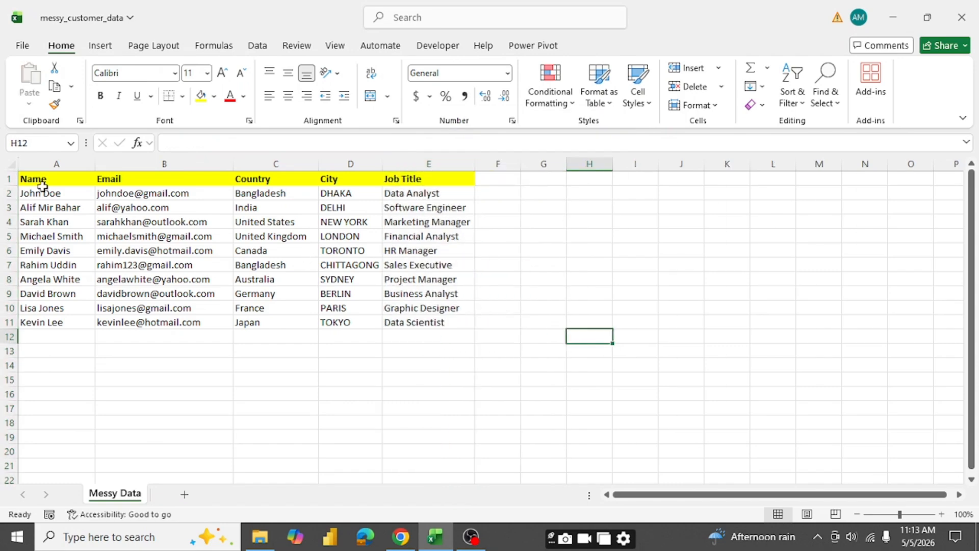
Convert the cleaned range A1:E11 into an Excel table with headers
{"action": "left_click_drag", "start_coordinate": [45, 180], "coordinate": [412, 328]}
{"action": "left_click", "coordinate": [655, 375]}
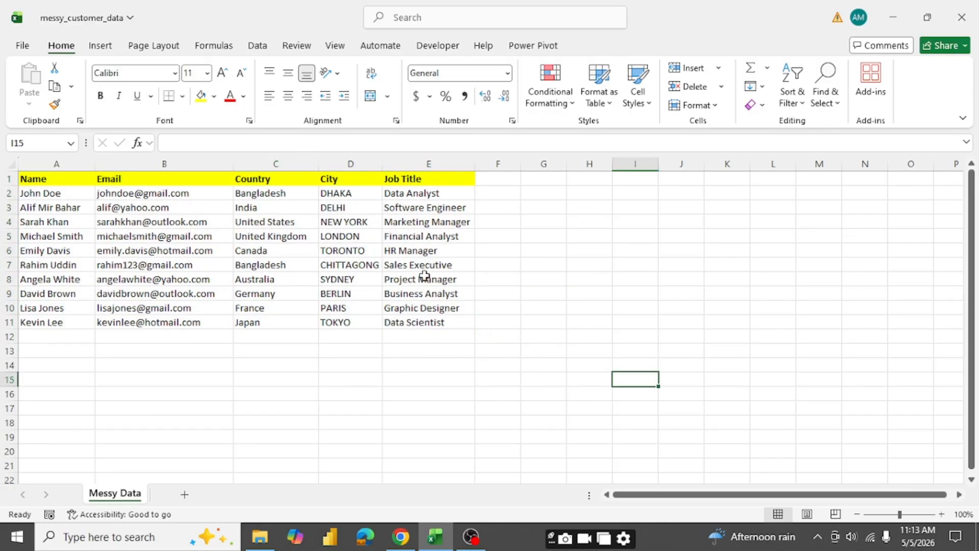
{"action": "left_click_drag", "start_coordinate": [38, 178], "coordinate": [234, 252]}
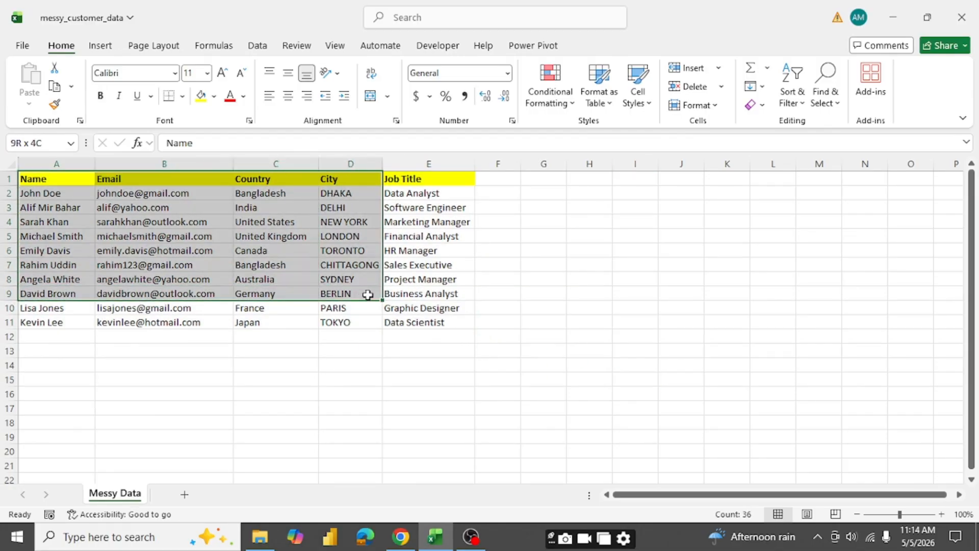
{"action": "left_click_drag", "start_coordinate": [404, 323], "coordinate": [402, 323]}
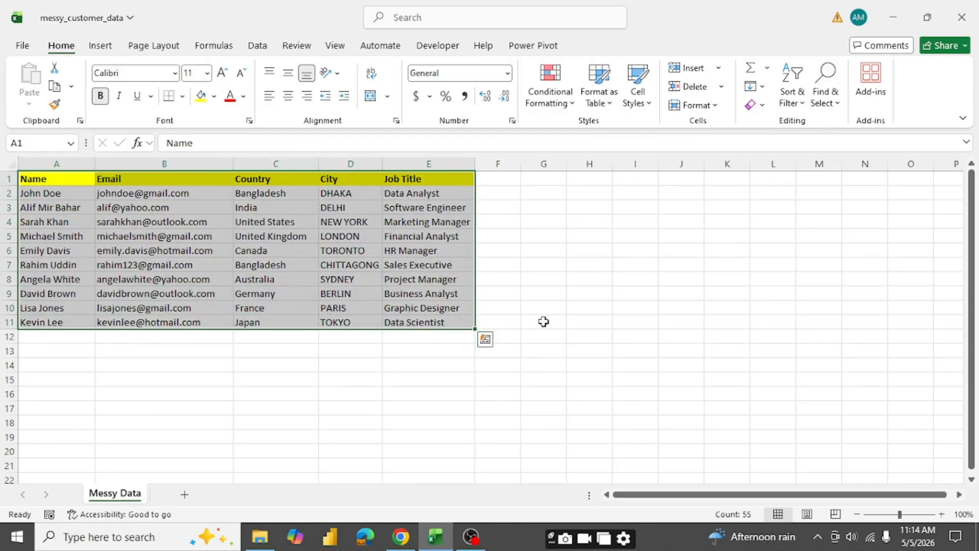
{"action": "key", "text": "ctrl+t"}
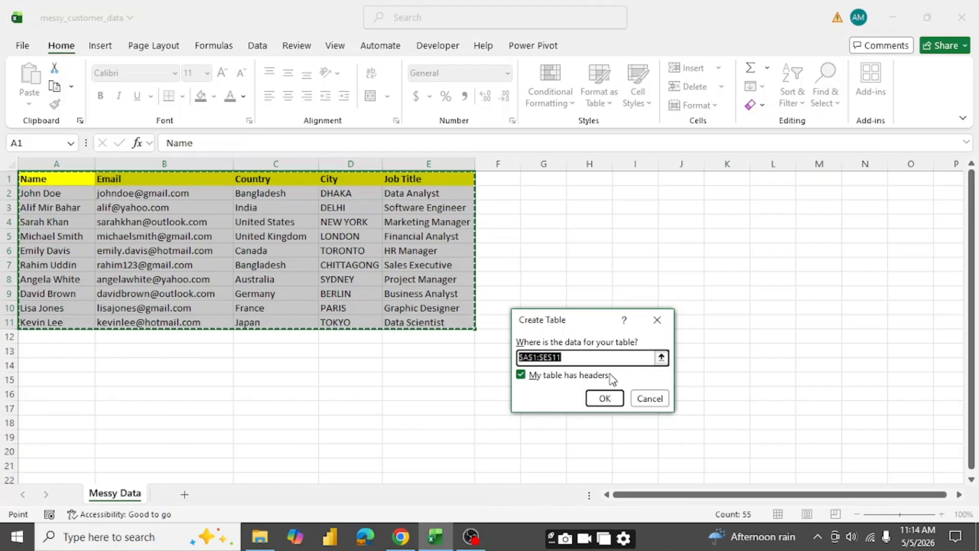
{"action": "left_click", "coordinate": [605, 399]}
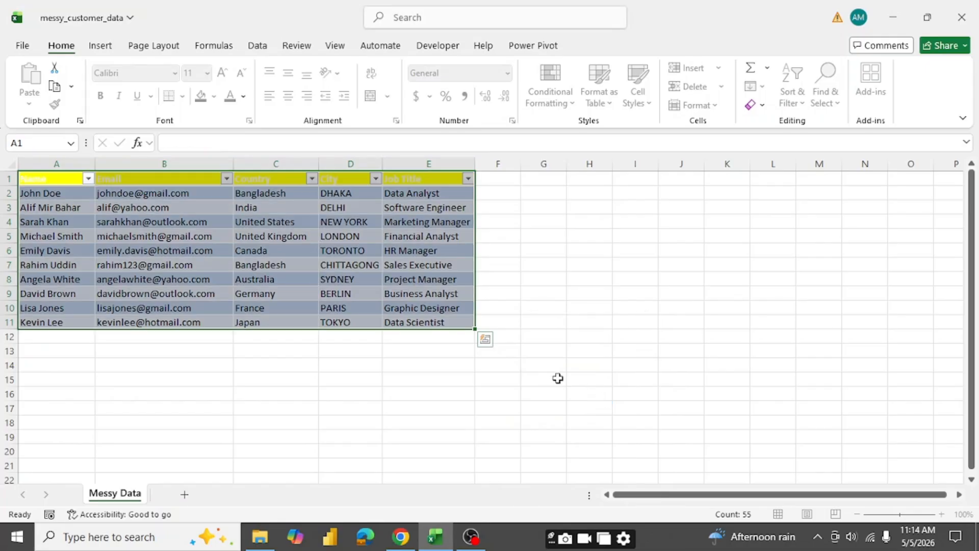
{"action": "left_click", "coordinate": [175, 355]}
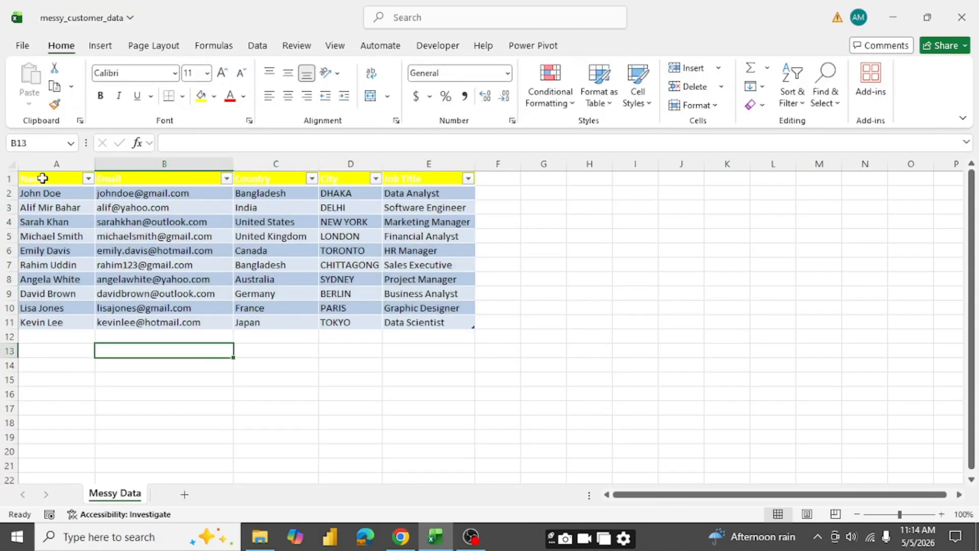
Change the fill of the table's header cells A1:E1 to the medium blue tint in the dark blue theme colors
{"action": "left_click_drag", "start_coordinate": [46, 179], "coordinate": [412, 179]}
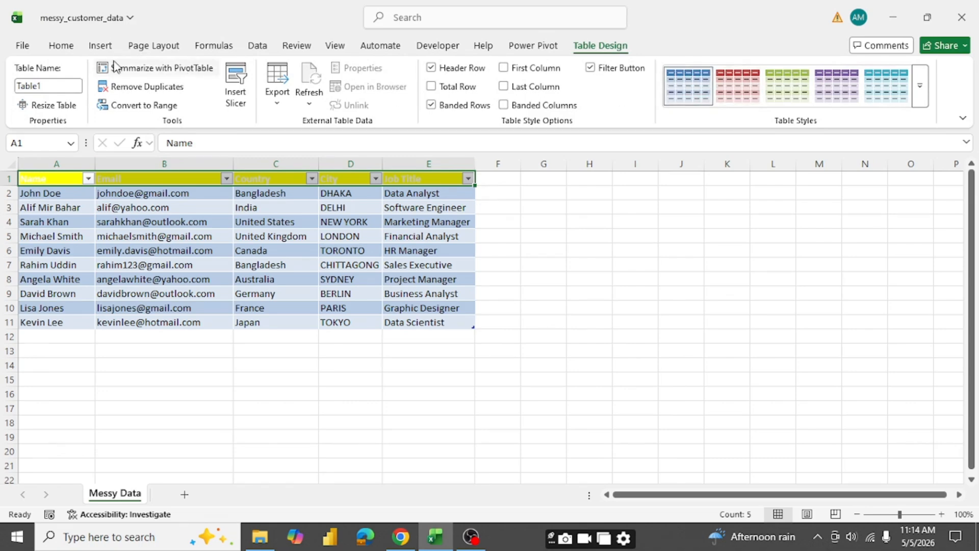
{"action": "left_click", "coordinate": [97, 46]}
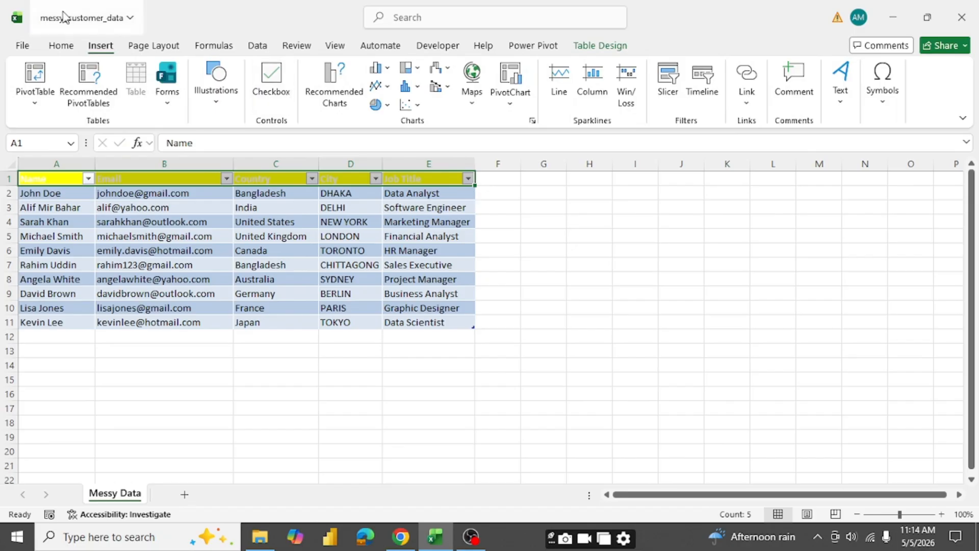
{"action": "left_click", "coordinate": [61, 45]}
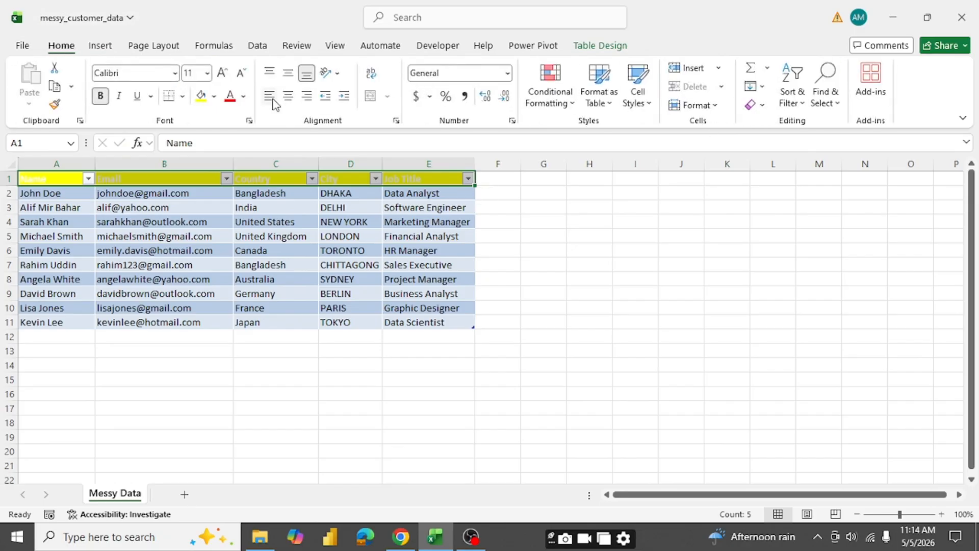
{"action": "left_click", "coordinate": [213, 98]}
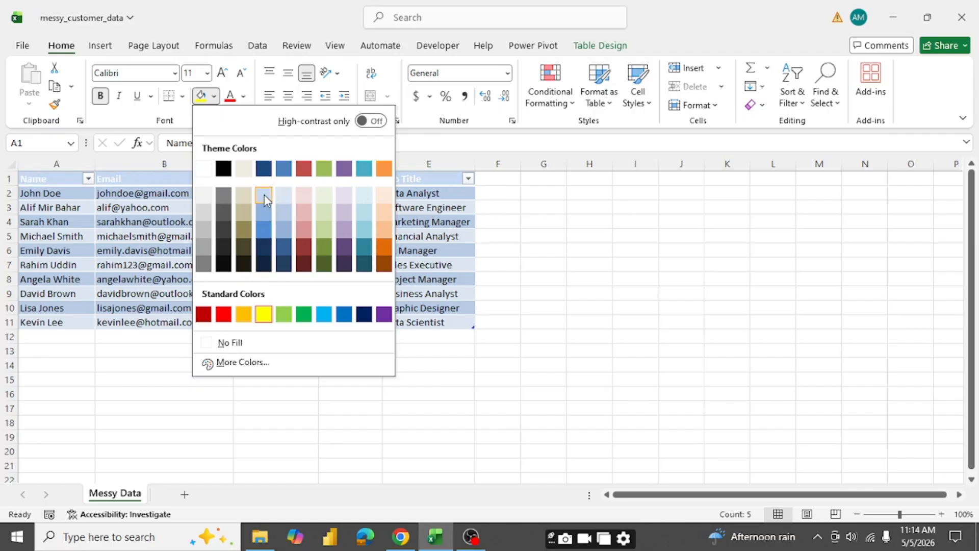
{"action": "left_click", "coordinate": [265, 230]}
{"action": "left_click", "coordinate": [261, 363]}
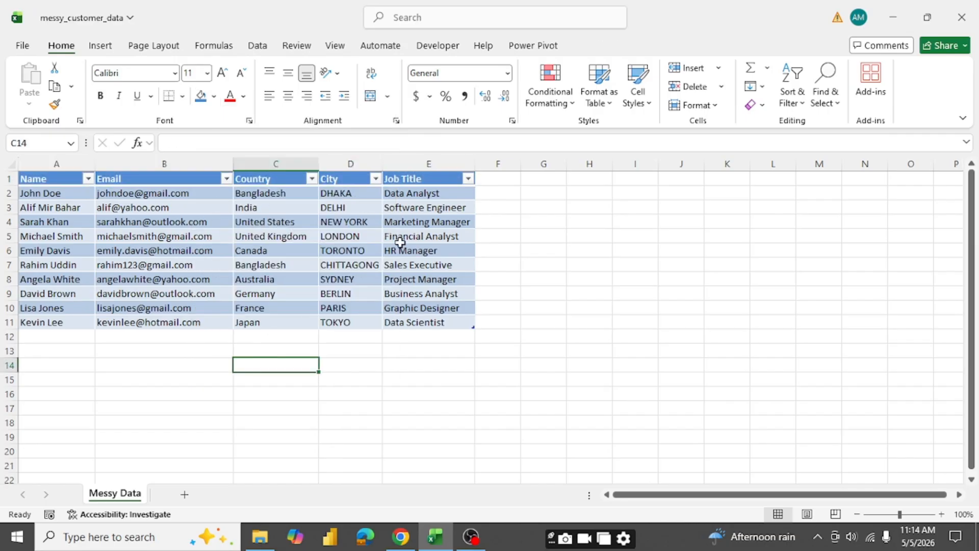